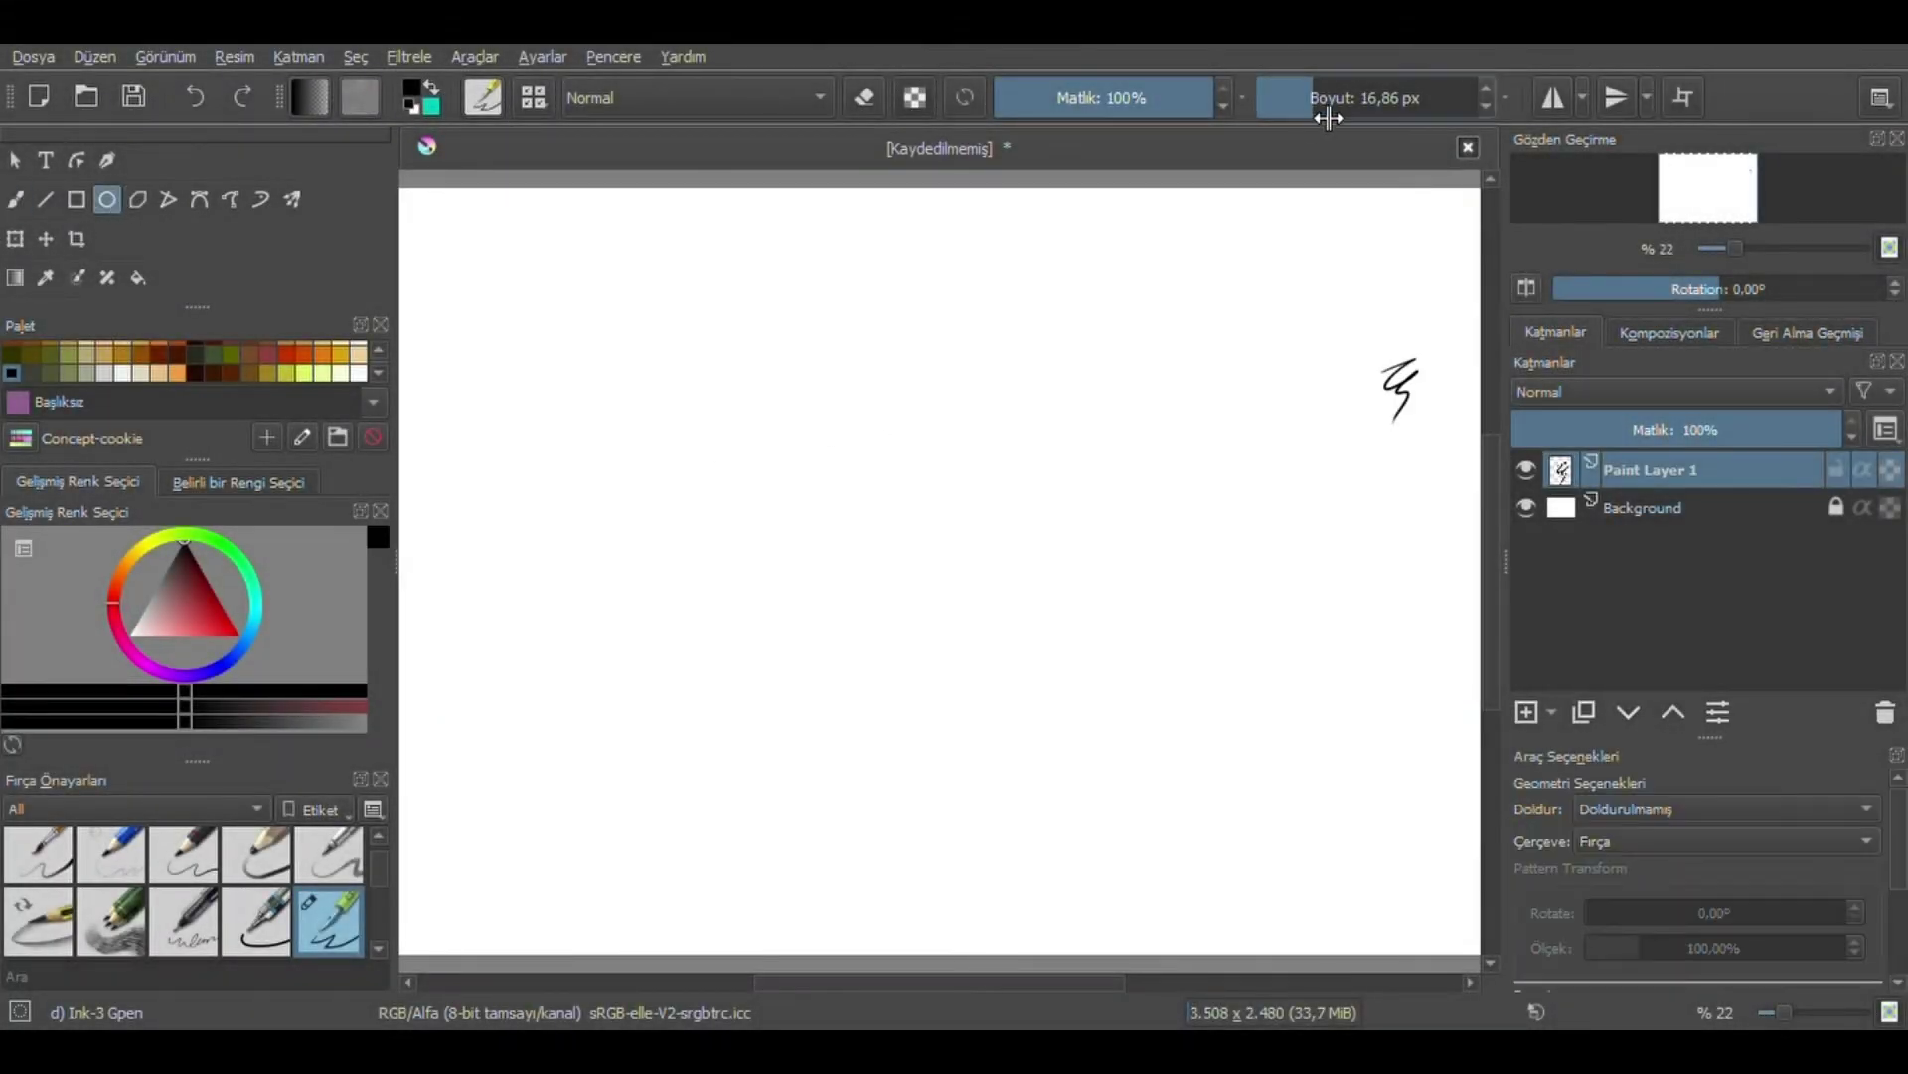
# Drag out a circle on the left half of the canvas as the first head.
pyautogui.moveTo(718, 334); pyautogui.dragTo(939, 554)
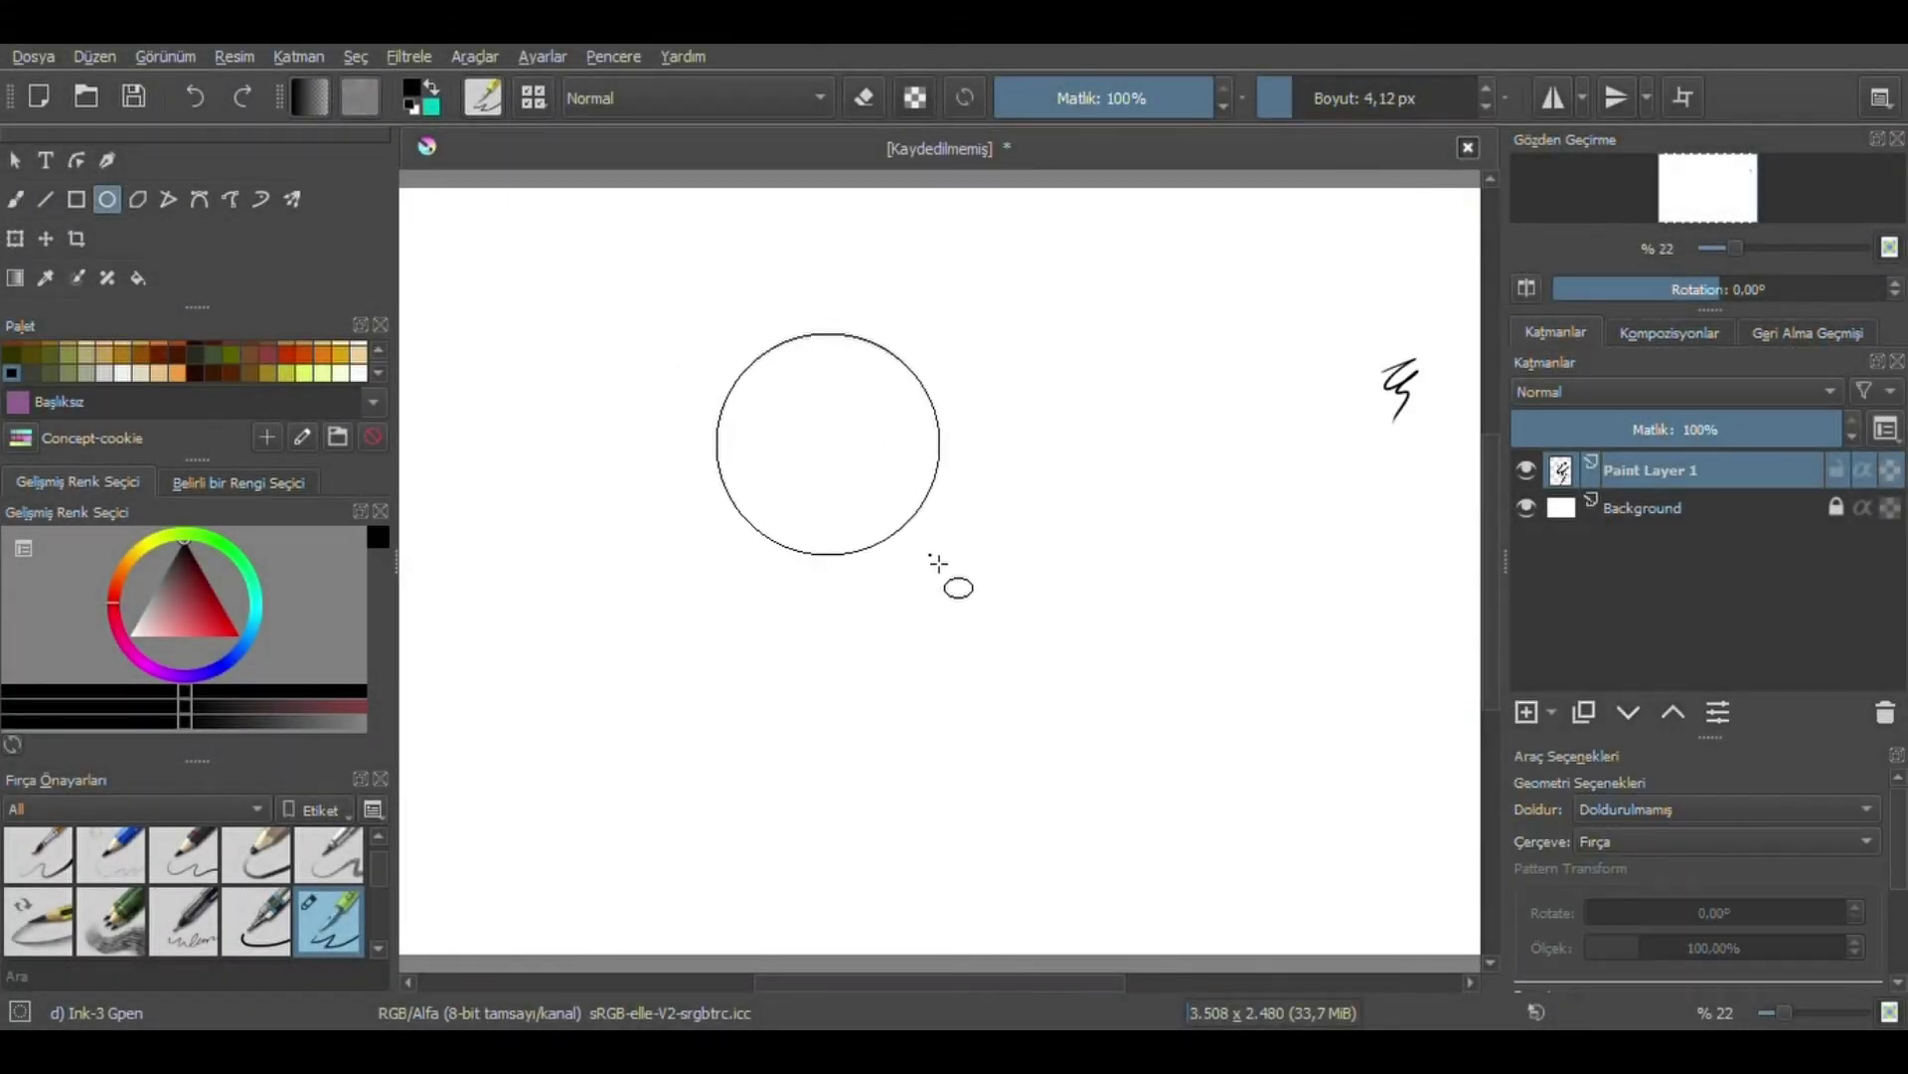
# With the ink brush, sketch the face outline and jawline below the head circle.
pyautogui.press('b')
pyautogui.moveTo(1263, 406); pyautogui.dragTo(1282, 428)
pyautogui.moveTo(936, 473); pyautogui.dragTo(924, 562)
pyautogui.moveTo(721, 477); pyautogui.dragTo(731, 560)
pyautogui.moveTo(934, 485)
pyautogui.mouseDown()
pyautogui.moveTo(922, 577)
pyautogui.moveTo(863, 622)
pyautogui.mouseUp()
pyautogui.moveTo(724, 495); pyautogui.dragTo(734, 572)
pyautogui.moveTo(732, 566); pyautogui.dragTo(795, 628)
pyautogui.moveTo(924, 573)
pyautogui.mouseDown()
pyautogui.moveTo(874, 610)
pyautogui.moveTo(883, 685)
pyautogui.mouseUp()
# Add neck, collar and shoulder lines, and erase the circle's lower arc inside the face.
pyautogui.moveTo(793, 625)
pyautogui.mouseDown()
pyautogui.moveTo(786, 694)
pyautogui.moveTo(827, 734)
pyautogui.mouseUp()
pyautogui.moveTo(840, 732); pyautogui.dragTo(900, 684)
pyautogui.moveTo(775, 691); pyautogui.dragTo(661, 743)
pyautogui.moveTo(900, 684); pyautogui.dragTo(989, 701)
pyautogui.press('e')
pyautogui.moveTo(839, 553)
pyautogui.mouseDown()
pyautogui.moveTo(929, 492)
pyautogui.moveTo(733, 497)
pyautogui.mouseUp()
pyautogui.press('e')
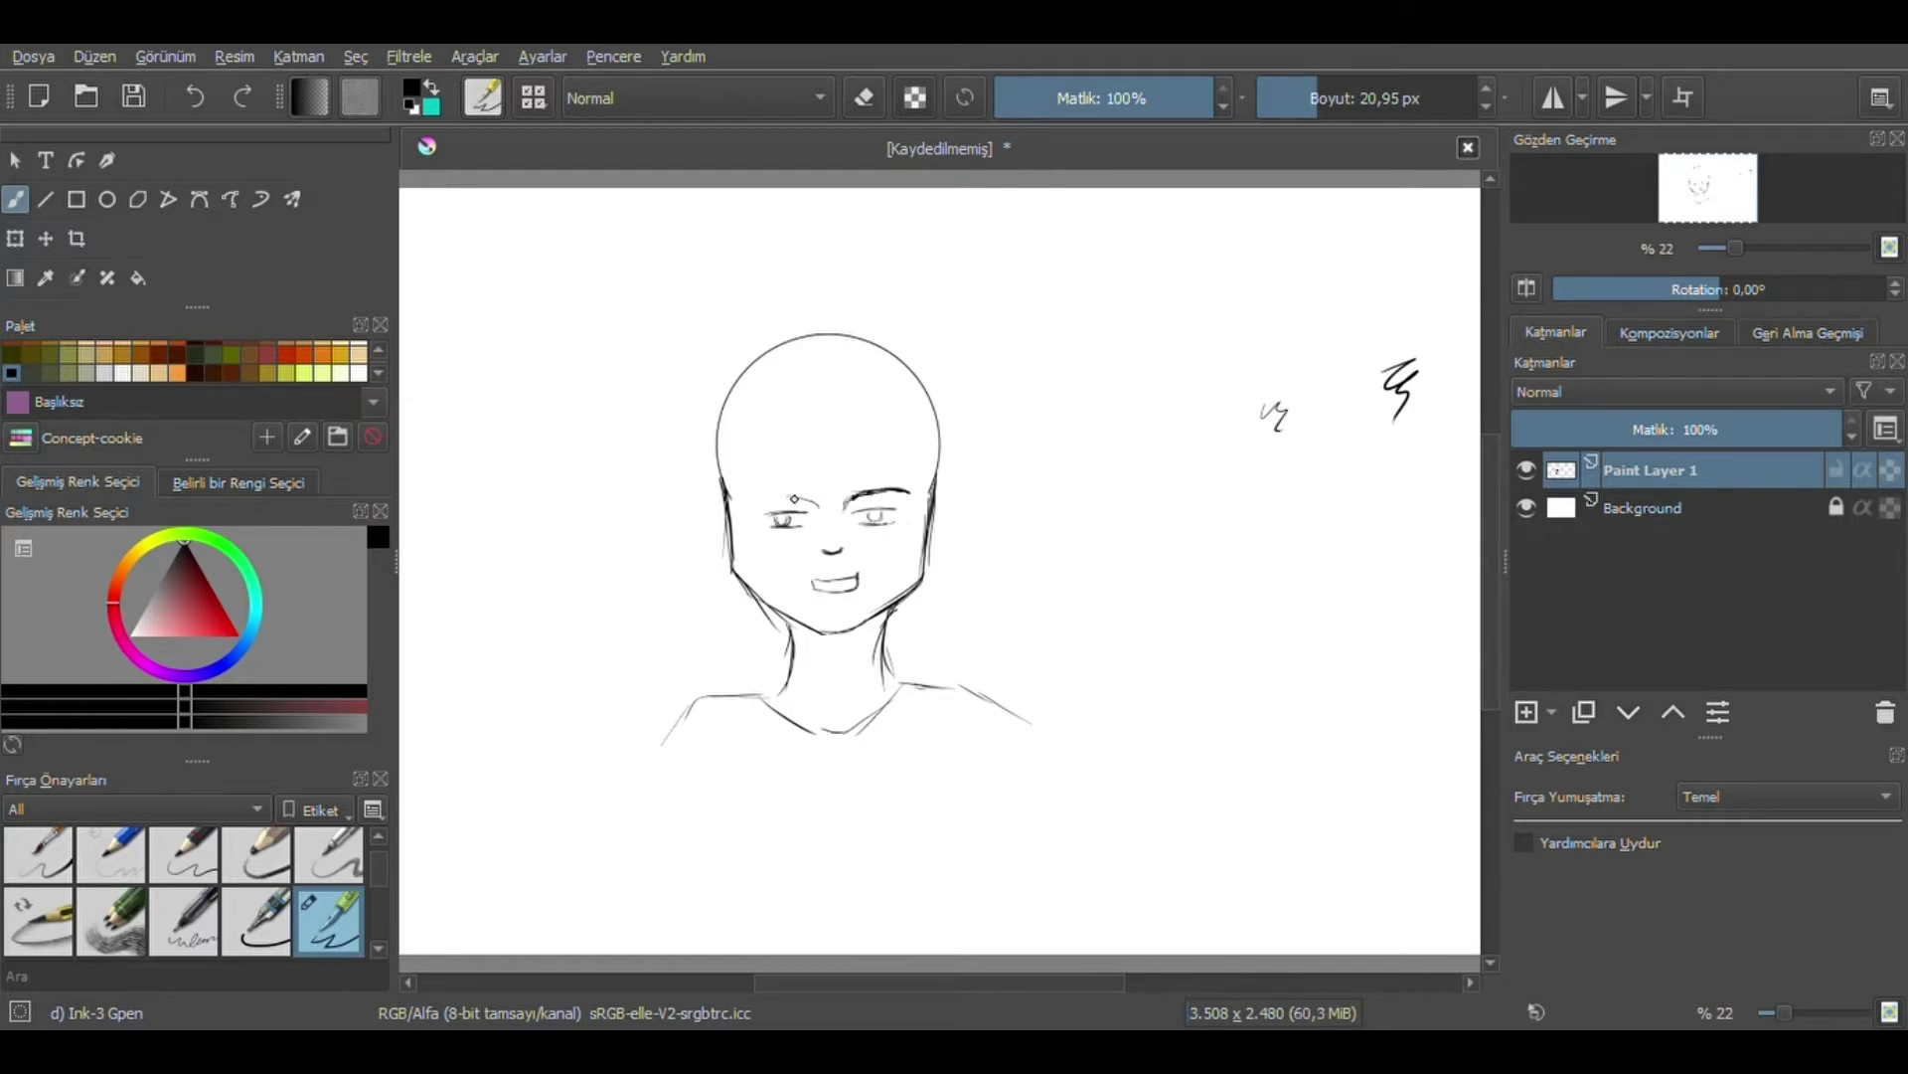
# Draw the fringe, side hair and a headband across the forehead, erasing the stray top stroke.
pyautogui.moveTo(800, 447); pyautogui.dragTo(735, 576)
pyautogui.moveTo(895, 428); pyautogui.dragTo(944, 507)
pyautogui.moveTo(716, 467); pyautogui.dragTo(895, 397)
pyautogui.moveTo(874, 403); pyautogui.dragTo(883, 442)
pyautogui.moveTo(711, 473); pyautogui.dragTo(916, 373)
pyautogui.moveTo(735, 348); pyautogui.dragTo(823, 324)
pyautogui.press('e')
pyautogui.moveTo(751, 340); pyautogui.dragTo(849, 328)
pyautogui.press('e')
# Outline the hair falling past the shoulders with strands near the neck.
pyautogui.moveTo(704, 398); pyautogui.dragTo(686, 683)
pyautogui.moveTo(892, 325)
pyautogui.mouseDown()
pyautogui.moveTo(979, 393)
pyautogui.moveTo(944, 726)
pyautogui.mouseUp()
pyautogui.moveTo(930, 681); pyautogui.dragTo(905, 805)
pyautogui.moveTo(956, 597); pyautogui.dragTo(939, 786)
pyautogui.moveTo(716, 691); pyautogui.dragTo(770, 825)
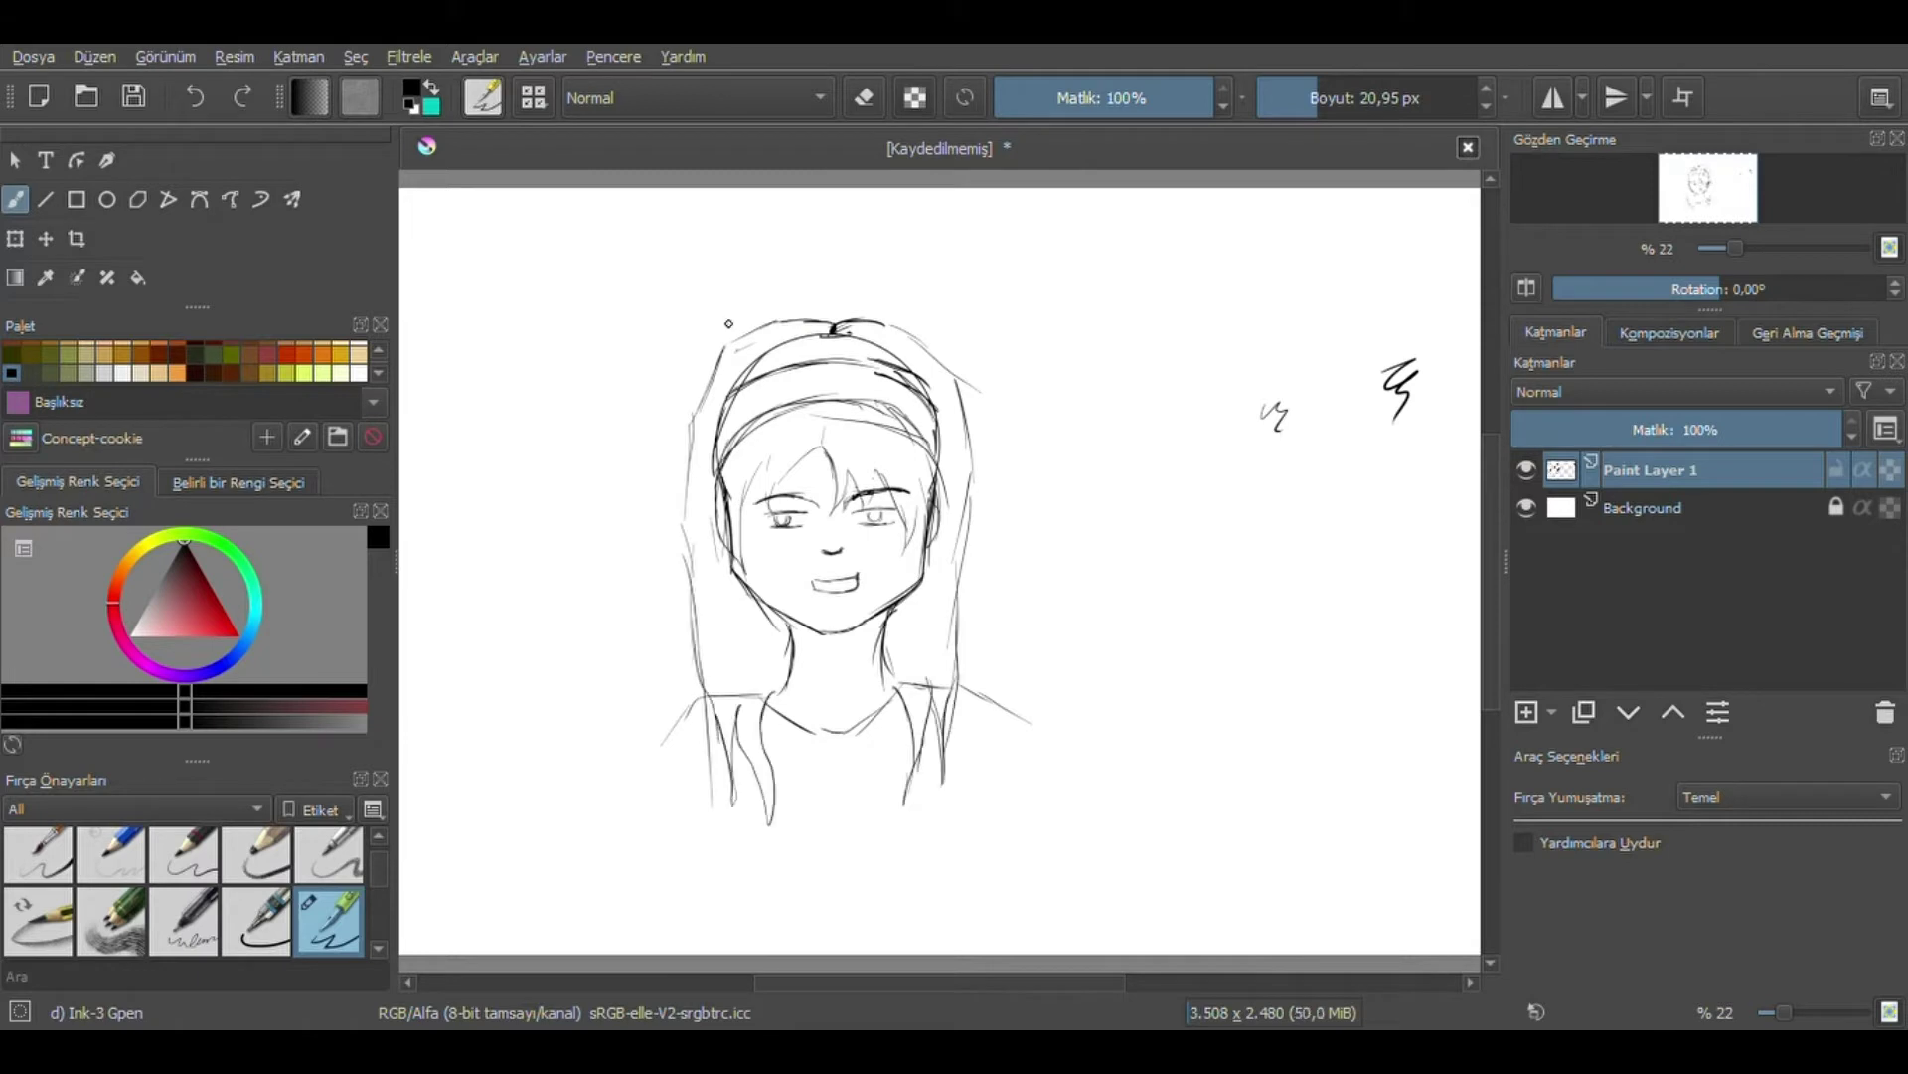
# Paint skin tone over the face, cheek and neck after a test stroke.
pyautogui.moveTo(1079, 477)
pyautogui.mouseDown()
pyautogui.moveTo(1108, 442)
pyautogui.moveTo(1168, 433)
pyautogui.mouseUp()
pyautogui.moveTo(785, 497); pyautogui.dragTo(895, 597)
pyautogui.moveTo(795, 637)
pyautogui.mouseDown()
pyautogui.moveTo(859, 658)
pyautogui.moveTo(745, 517)
pyautogui.mouseUp()
pyautogui.moveTo(863, 611); pyautogui.dragTo(865, 706)
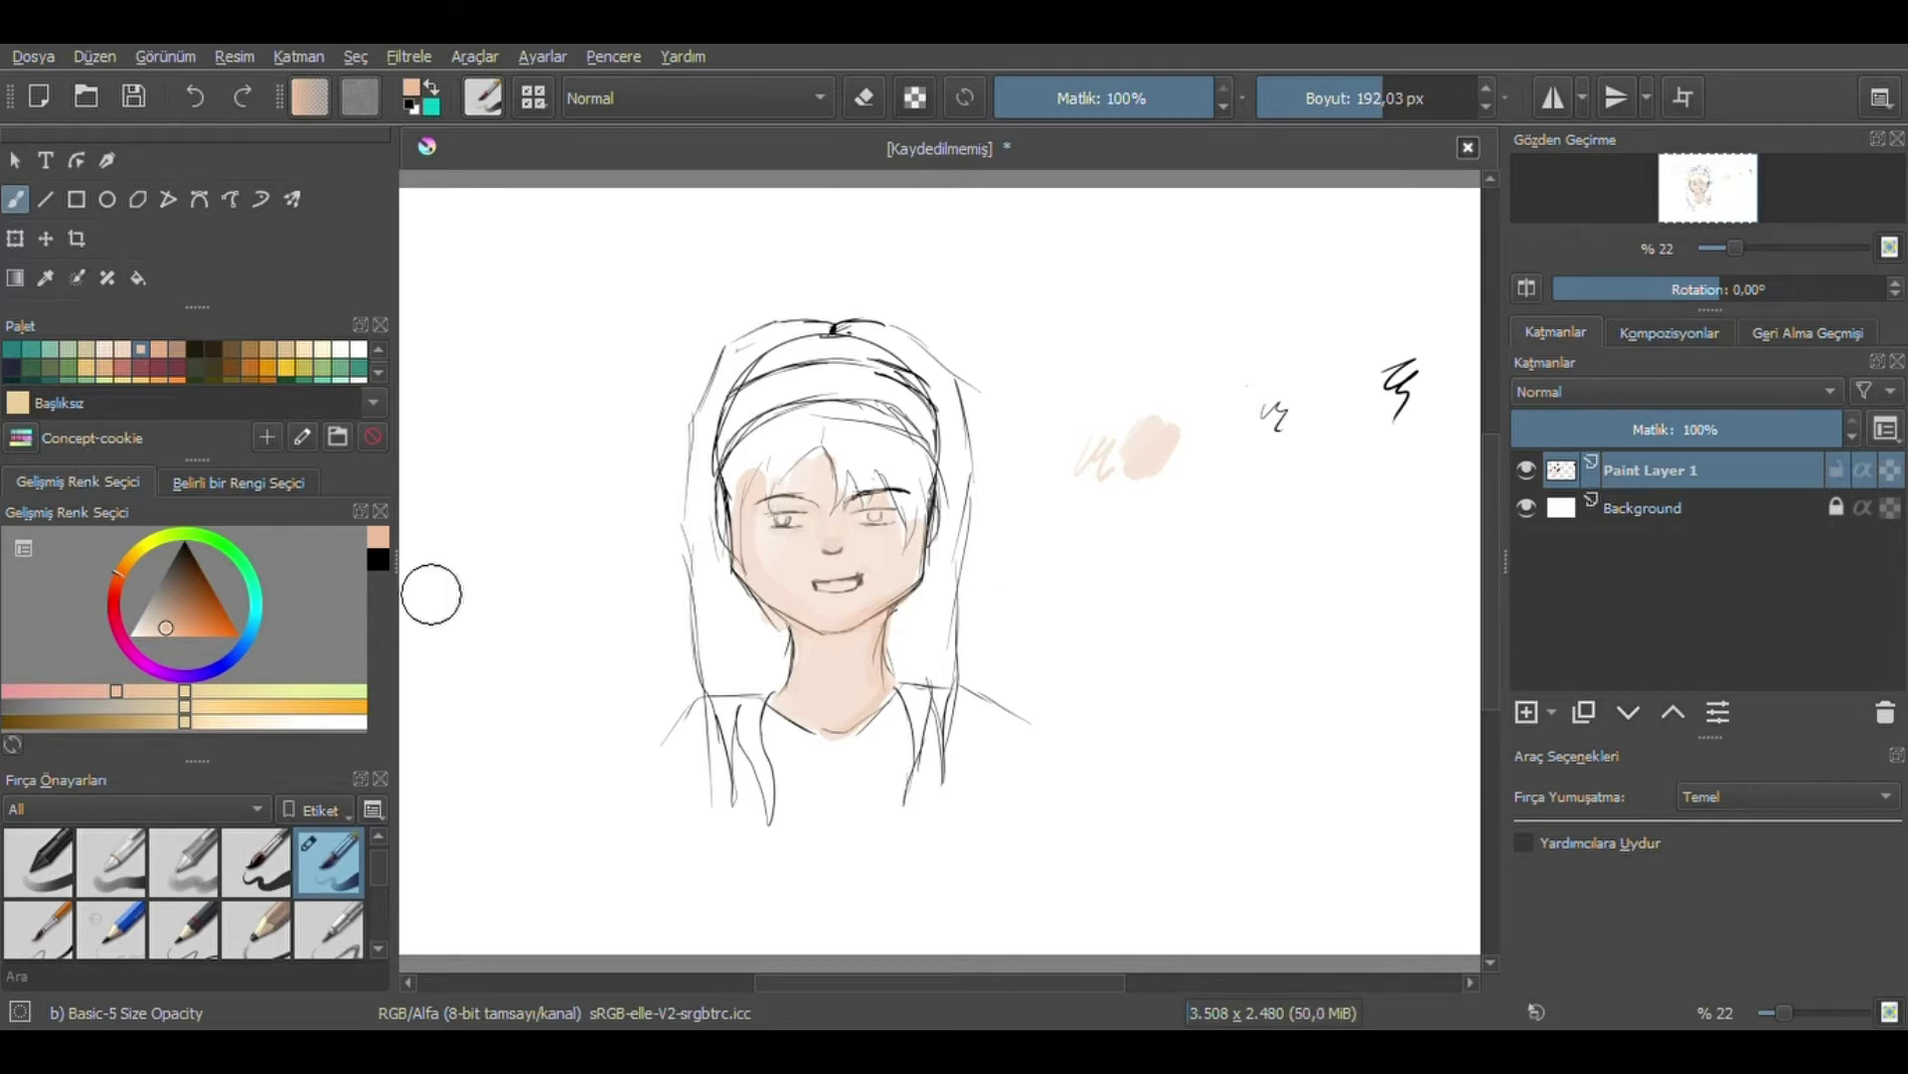
# Test a brown dab, then erase the skin tint spilling outside the face lines.
pyautogui.moveTo(574, 465); pyautogui.dragTo(576, 511)
pyautogui.press('e')
pyautogui.moveTo(740, 383)
pyautogui.mouseDown()
pyautogui.moveTo(855, 336)
pyautogui.moveTo(939, 536)
pyautogui.mouseUp()
pyautogui.moveTo(720, 472); pyautogui.dragTo(723, 562)
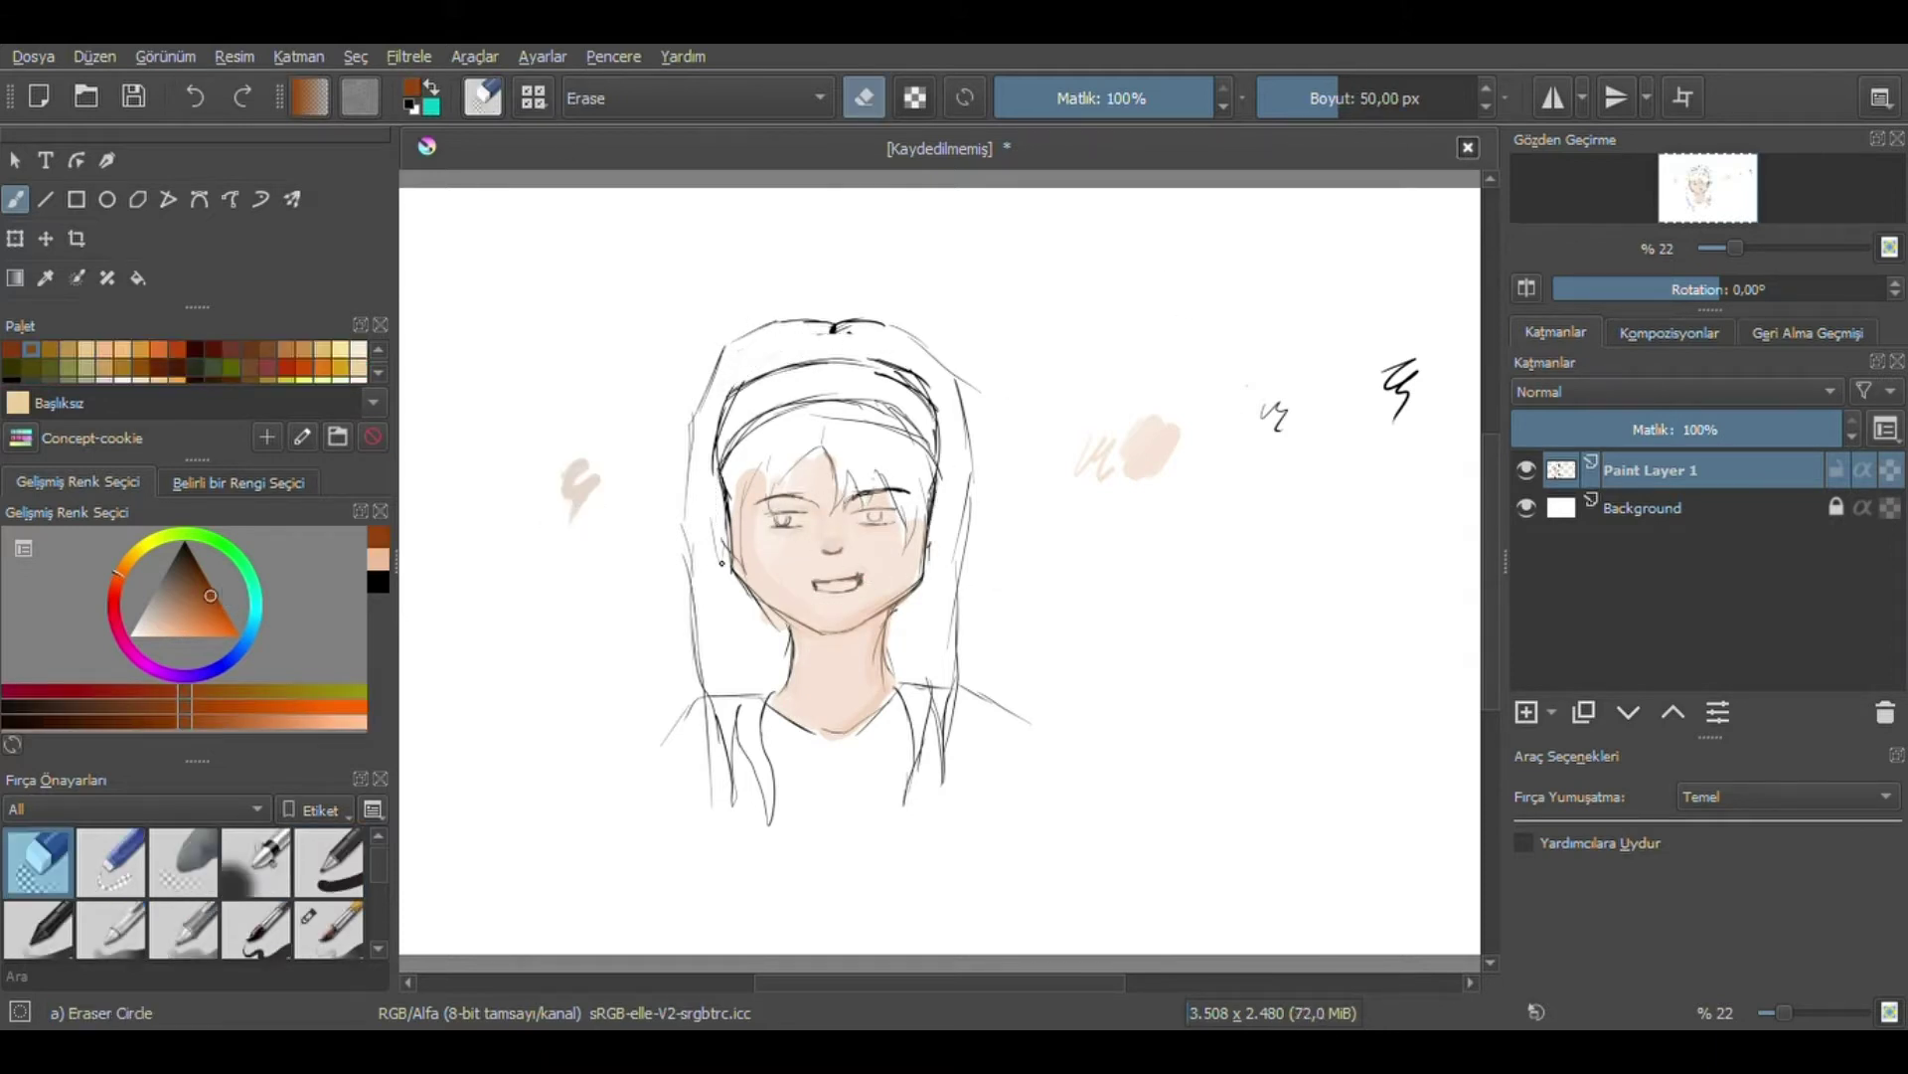
# Fill the hair with a light base tone using the soft Basic-5 brush.
pyautogui.click(328, 930)
pyautogui.moveTo(1085, 459); pyautogui.dragTo(1052, 499)
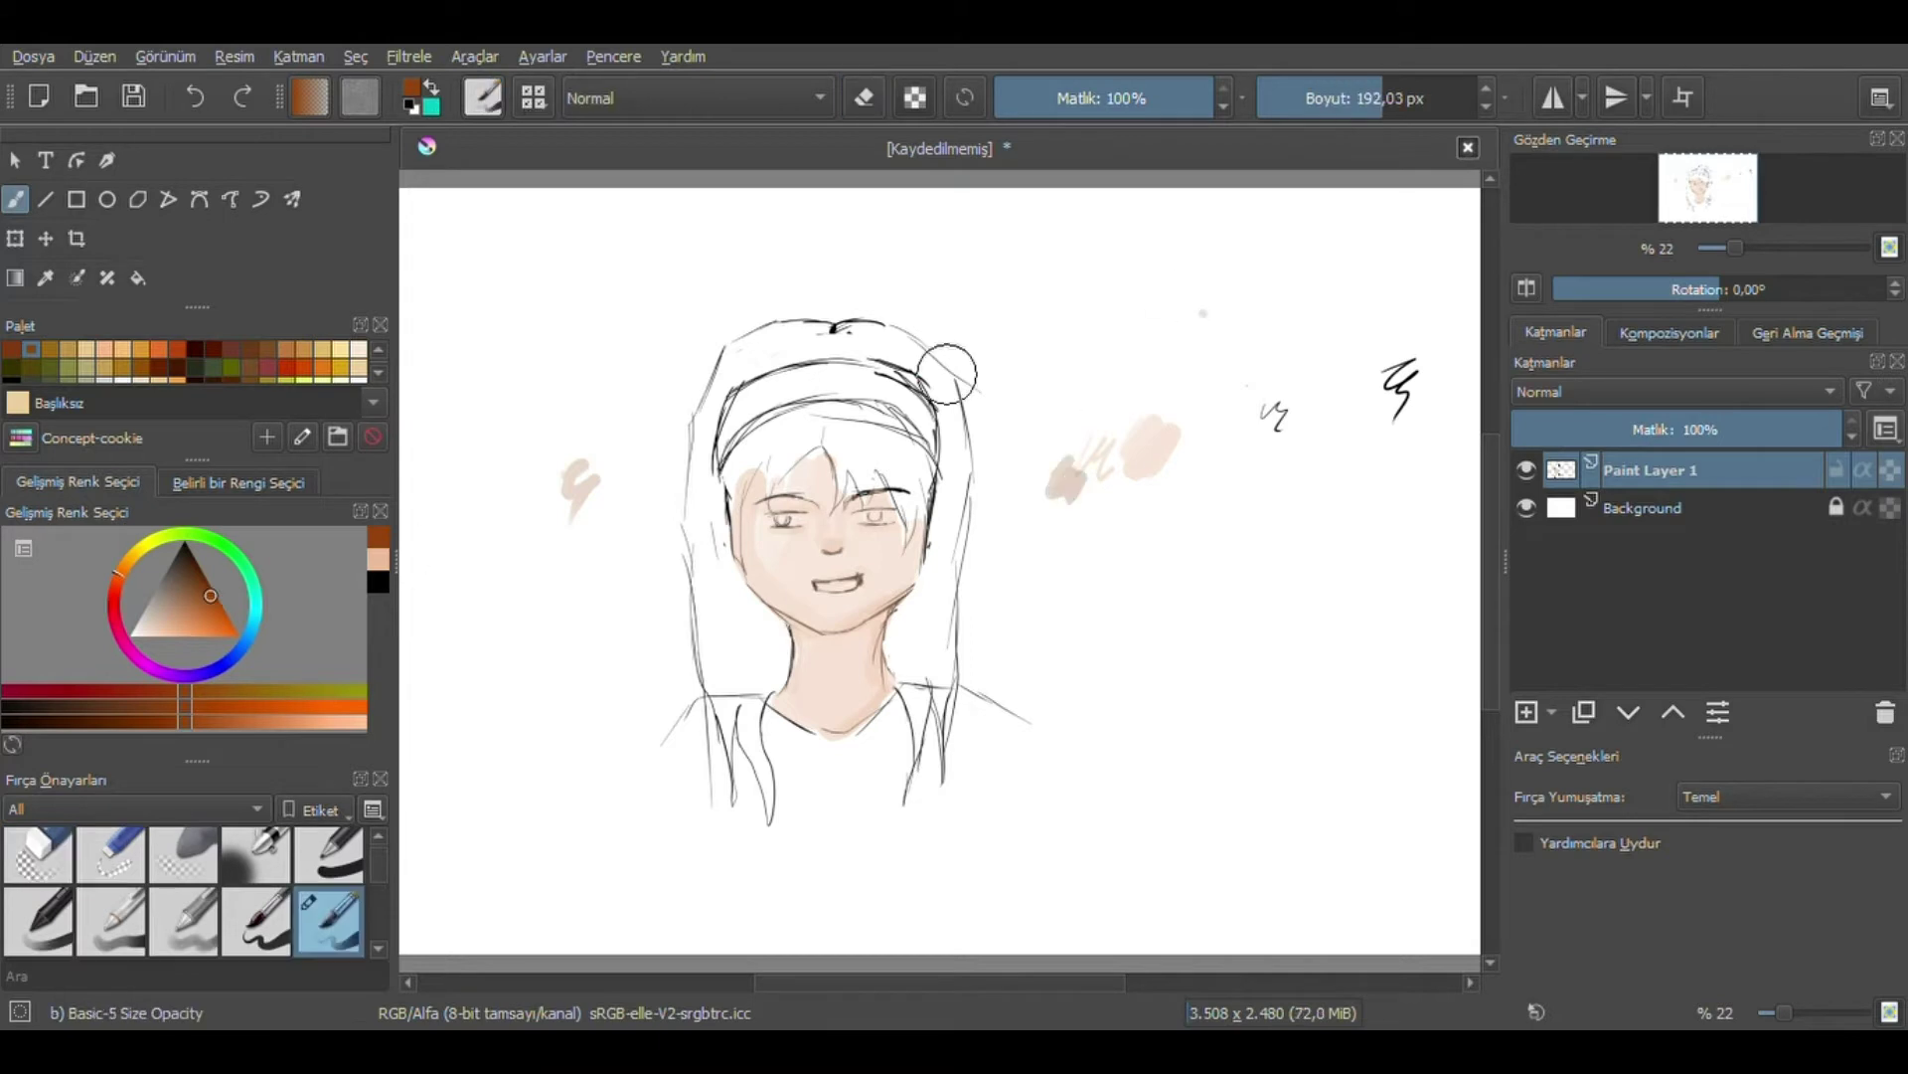
pyautogui.moveTo(825, 338)
pyautogui.mouseDown()
pyautogui.moveTo(717, 358)
pyautogui.moveTo(696, 567)
pyautogui.moveTo(766, 815)
pyautogui.mouseUp()
pyautogui.moveTo(726, 720)
pyautogui.mouseDown()
pyautogui.moveTo(701, 447)
pyautogui.moveTo(835, 323)
pyautogui.moveTo(949, 418)
pyautogui.moveTo(926, 649)
pyautogui.moveTo(959, 447)
pyautogui.mouseUp()
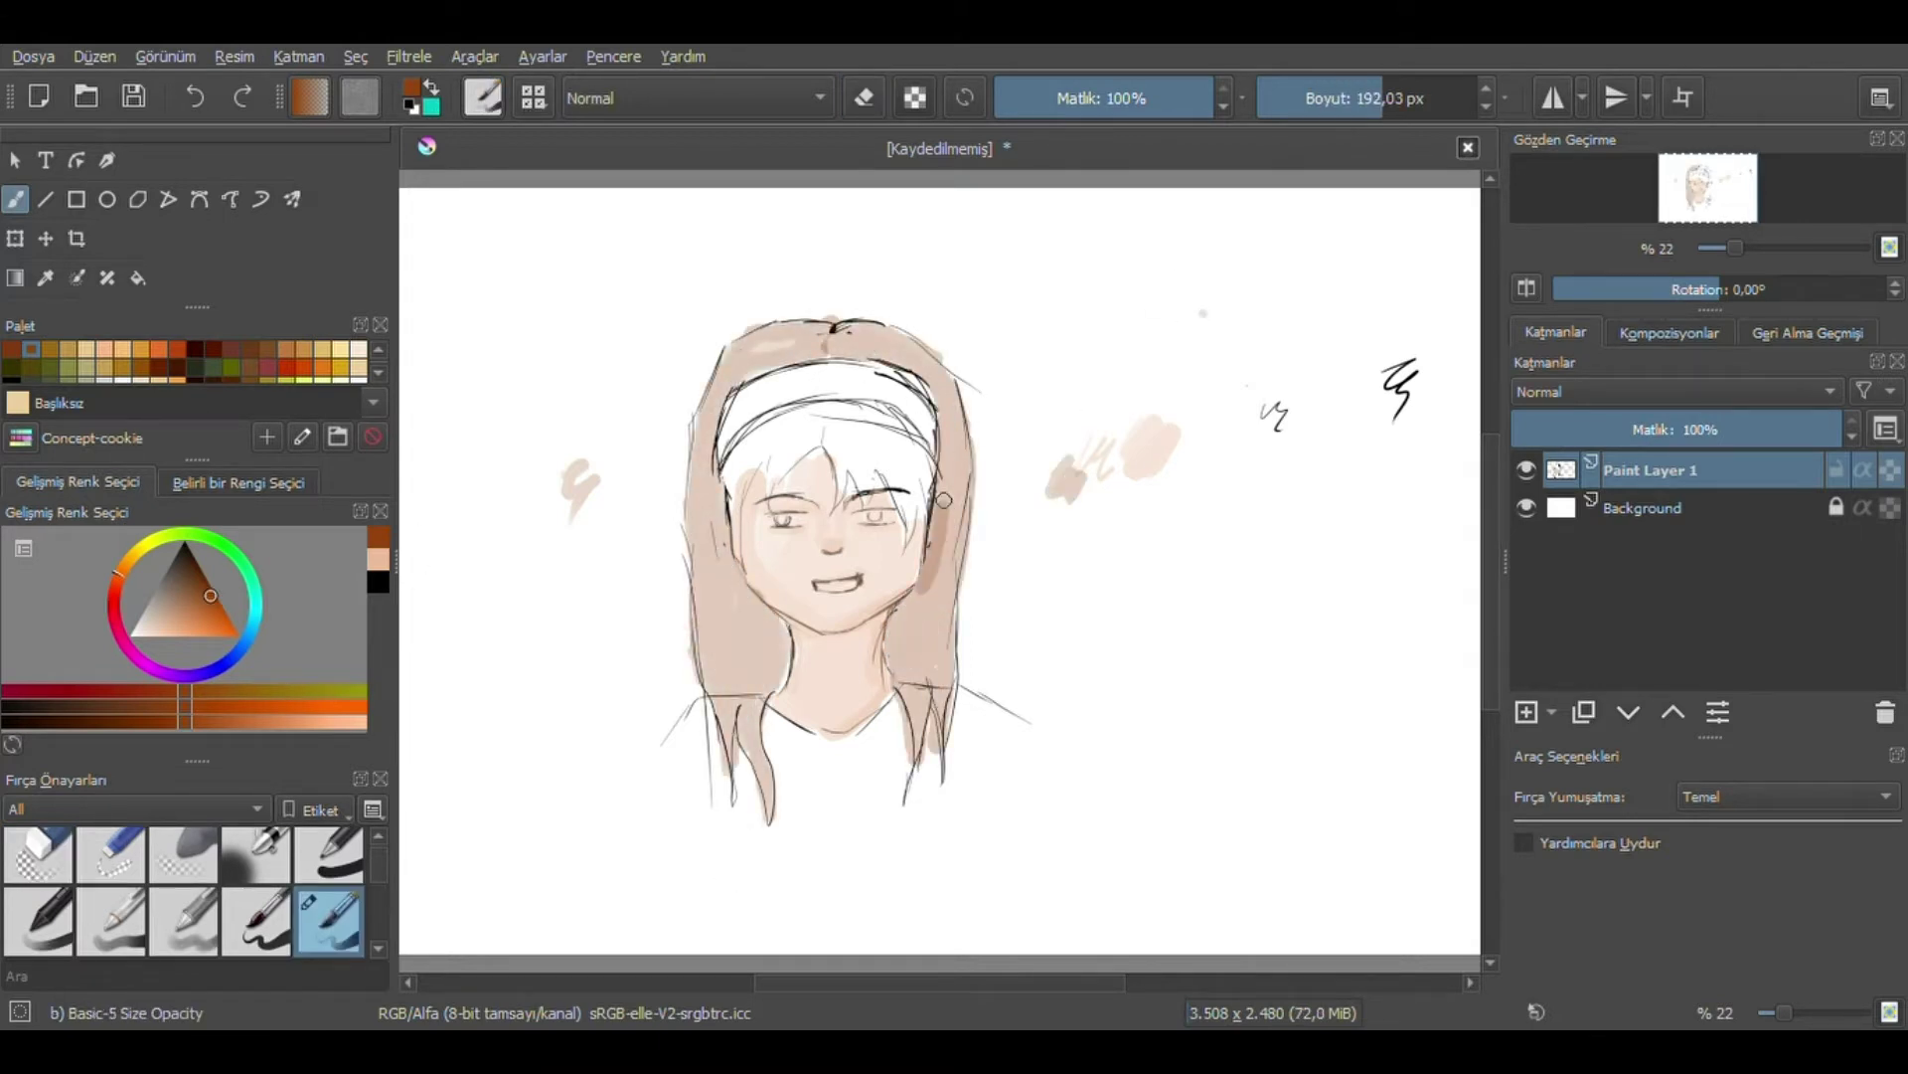
pyautogui.moveTo(775, 685)
pyautogui.mouseDown()
pyautogui.moveTo(735, 537)
pyautogui.moveTo(732, 767)
pyautogui.moveTo(694, 540)
pyautogui.moveTo(835, 328)
pyautogui.mouseUp()
# Paint the hair and the fringe under the headband brown with a smaller brush.
pyautogui.moveTo(716, 338)
pyautogui.mouseDown()
pyautogui.moveTo(944, 378)
pyautogui.moveTo(892, 675)
pyautogui.moveTo(899, 611)
pyautogui.mouseUp()
pyautogui.moveTo(736, 706); pyautogui.dragTo(700, 422)
pyautogui.moveTo(716, 795)
pyautogui.mouseDown()
pyautogui.moveTo(756, 338)
pyautogui.moveTo(954, 736)
pyautogui.mouseUp()
pyautogui.press('[')
pyautogui.moveTo(743, 489)
pyautogui.mouseDown()
pyautogui.moveTo(800, 422)
pyautogui.moveTo(905, 527)
pyautogui.mouseUp()
pyautogui.moveTo(929, 408); pyautogui.dragTo(785, 467)
pyautogui.moveTo(731, 557)
pyautogui.mouseDown()
pyautogui.moveTo(769, 429)
pyautogui.moveTo(895, 477)
pyautogui.mouseUp()
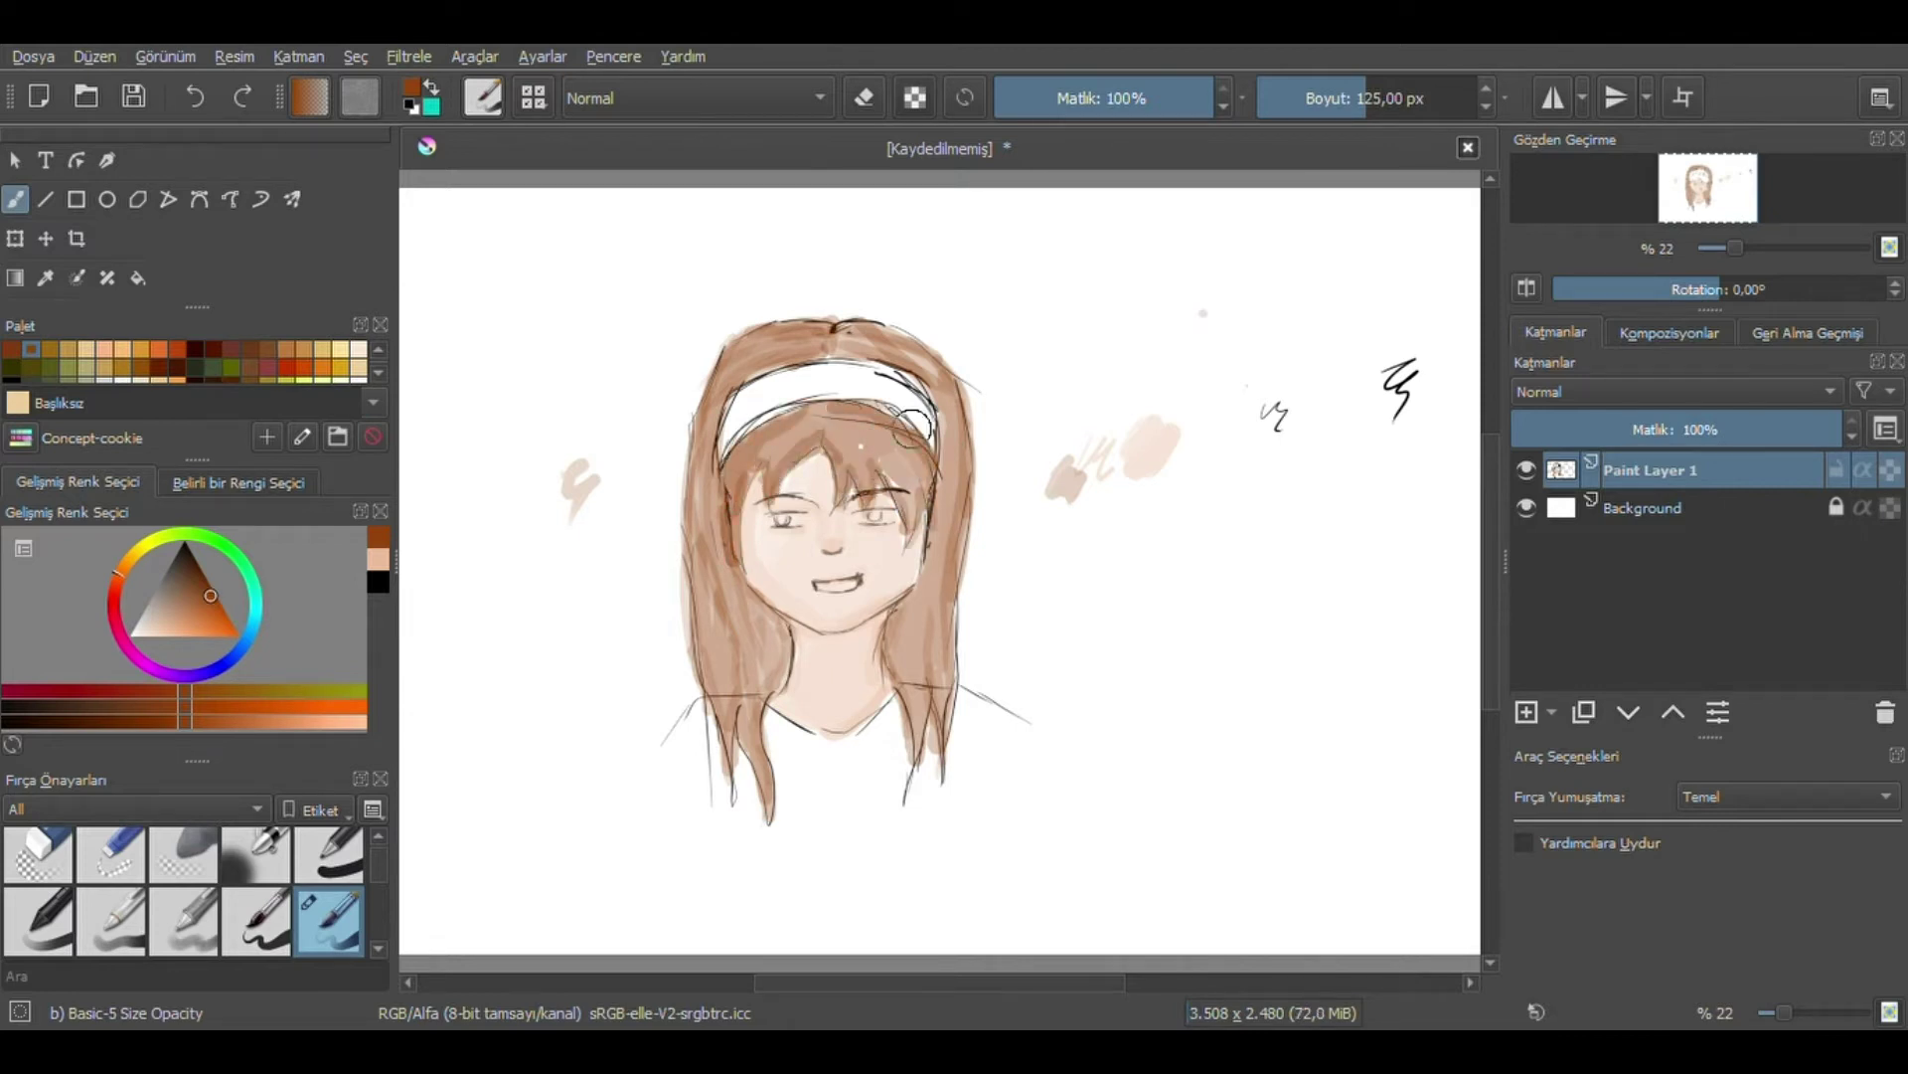
# Paint the headband pink.
pyautogui.scroll(-3, 189, 363)
pyautogui.click(104, 349)
pyautogui.moveTo(731, 427)
pyautogui.mouseDown()
pyautogui.moveTo(885, 368)
pyautogui.moveTo(929, 398)
pyautogui.mouseUp()
# Paint the shirt and both shoulders orange.
pyautogui.scroll(-2, 189, 363)
pyautogui.click(341, 374)
pyautogui.moveTo(770, 711); pyautogui.dragTo(775, 761)
pyautogui.moveTo(786, 825); pyautogui.dragTo(895, 716)
pyautogui.moveTo(1039, 740)
pyautogui.mouseDown()
pyautogui.moveTo(954, 756)
pyautogui.moveTo(1054, 795)
pyautogui.mouseUp()
pyautogui.moveTo(741, 711); pyautogui.dragTo(733, 839)
pyautogui.moveTo(1126, 592); pyautogui.dragTo(1081, 633)
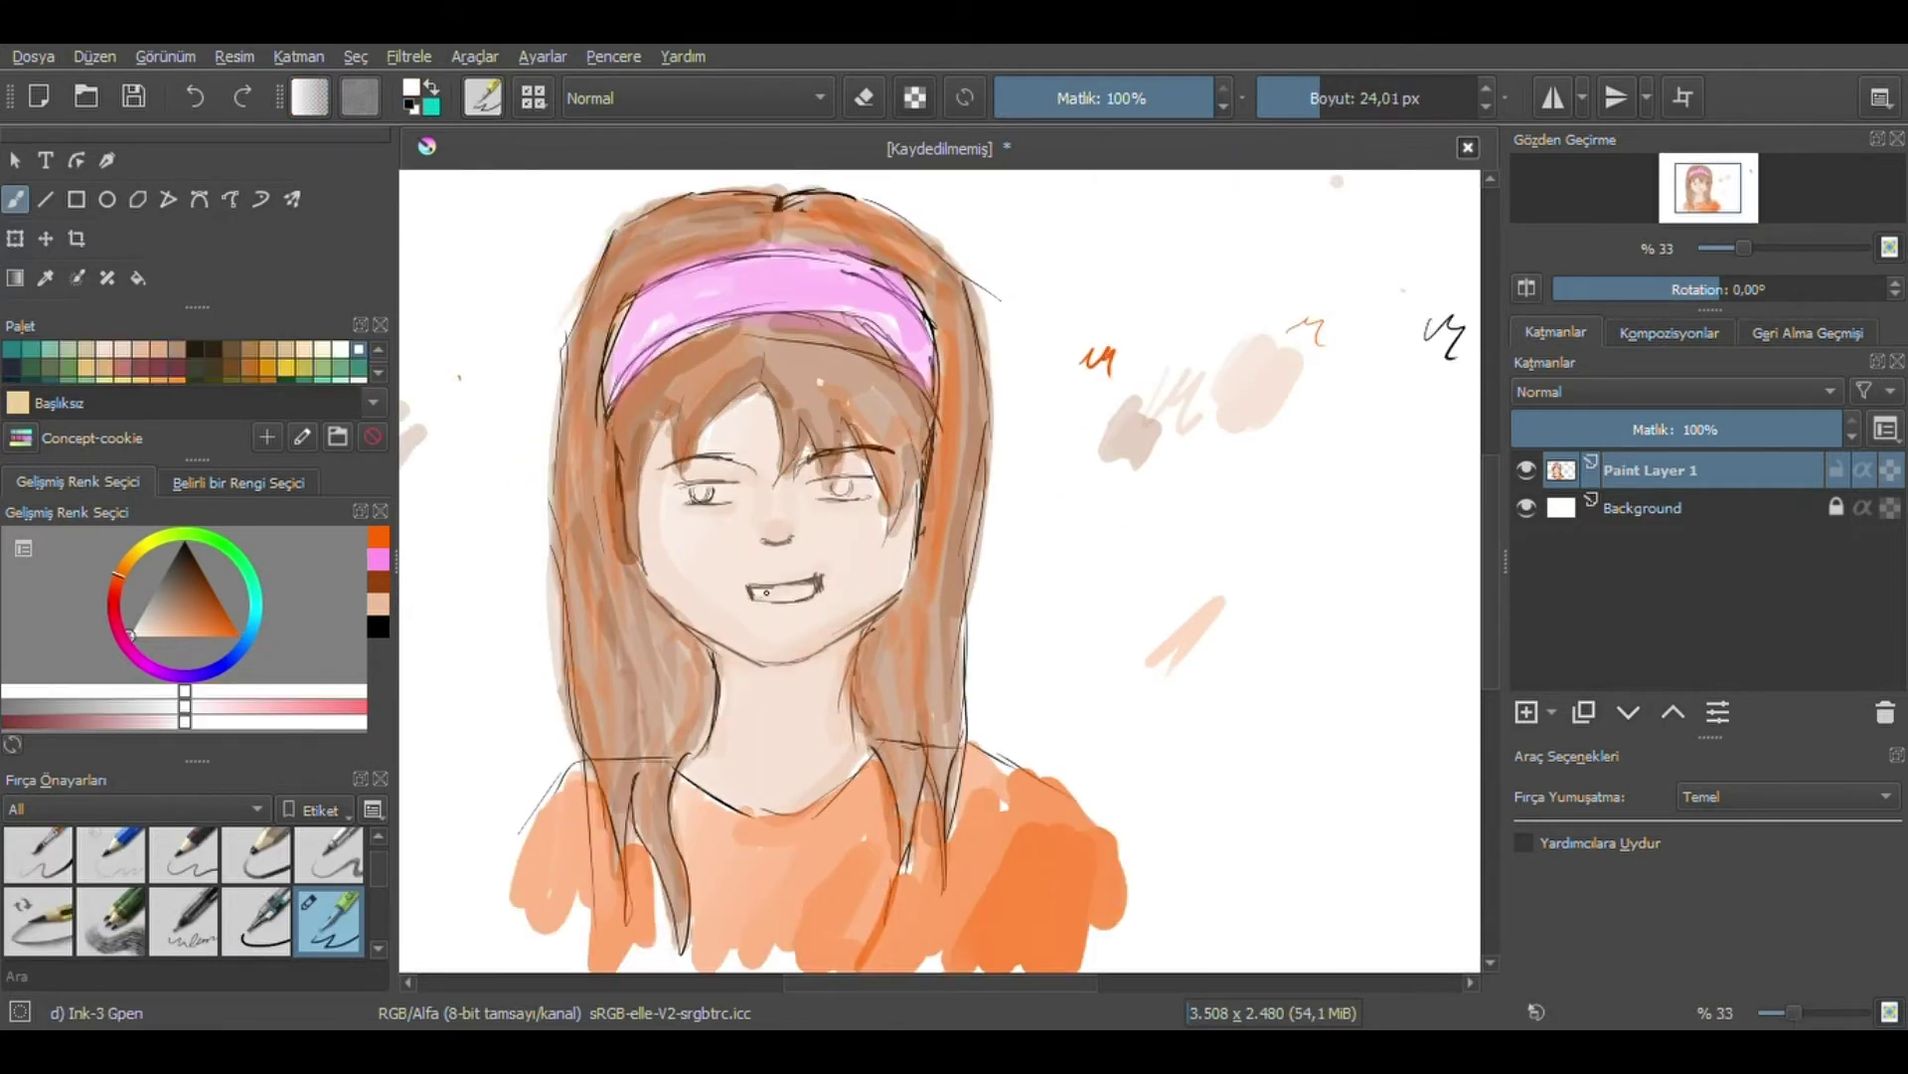
# Darken both eye pupils in black and undo the last eyebrow stroke.
pyautogui.moveTo(1094, 529); pyautogui.dragTo(1109, 552)
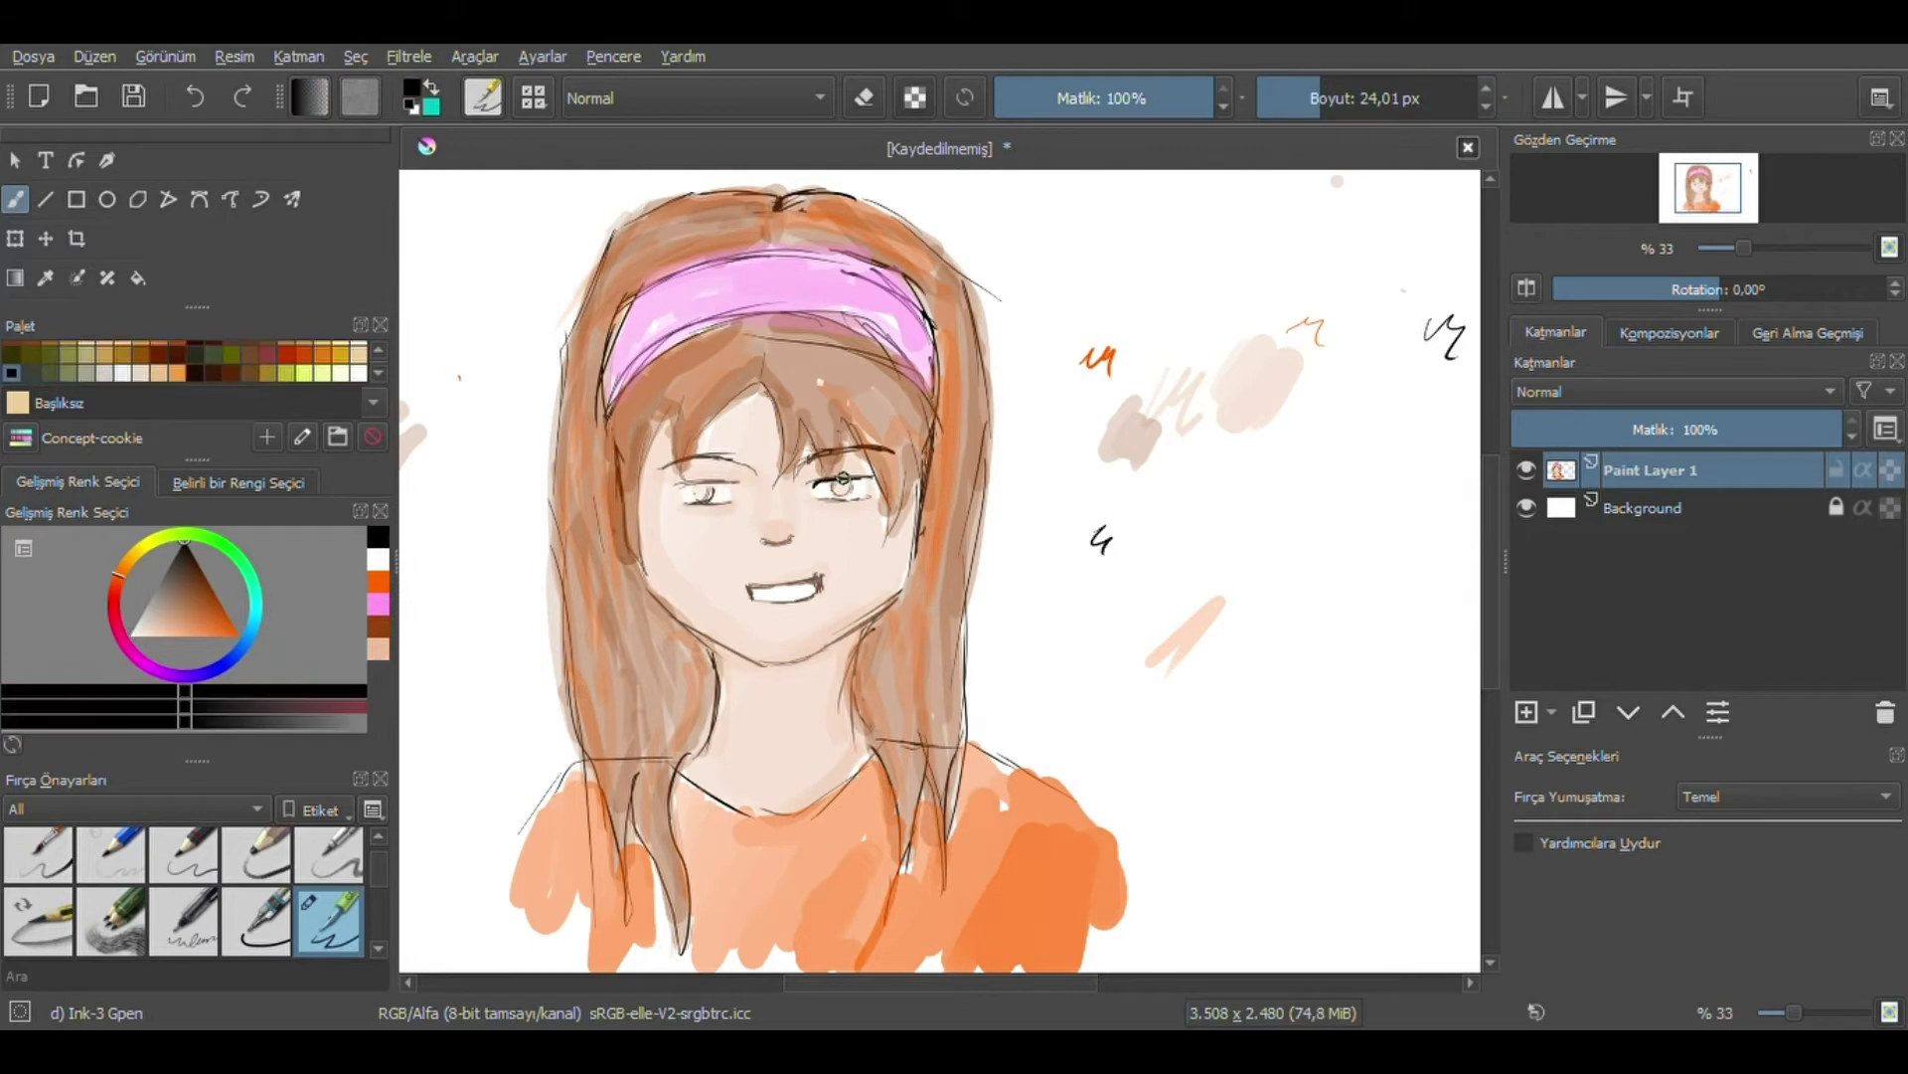
pyautogui.moveTo(694, 489); pyautogui.dragTo(707, 497)
pyautogui.moveTo(839, 485); pyautogui.dragTo(855, 492)
pyautogui.moveTo(687, 485); pyautogui.dragTo(728, 497)
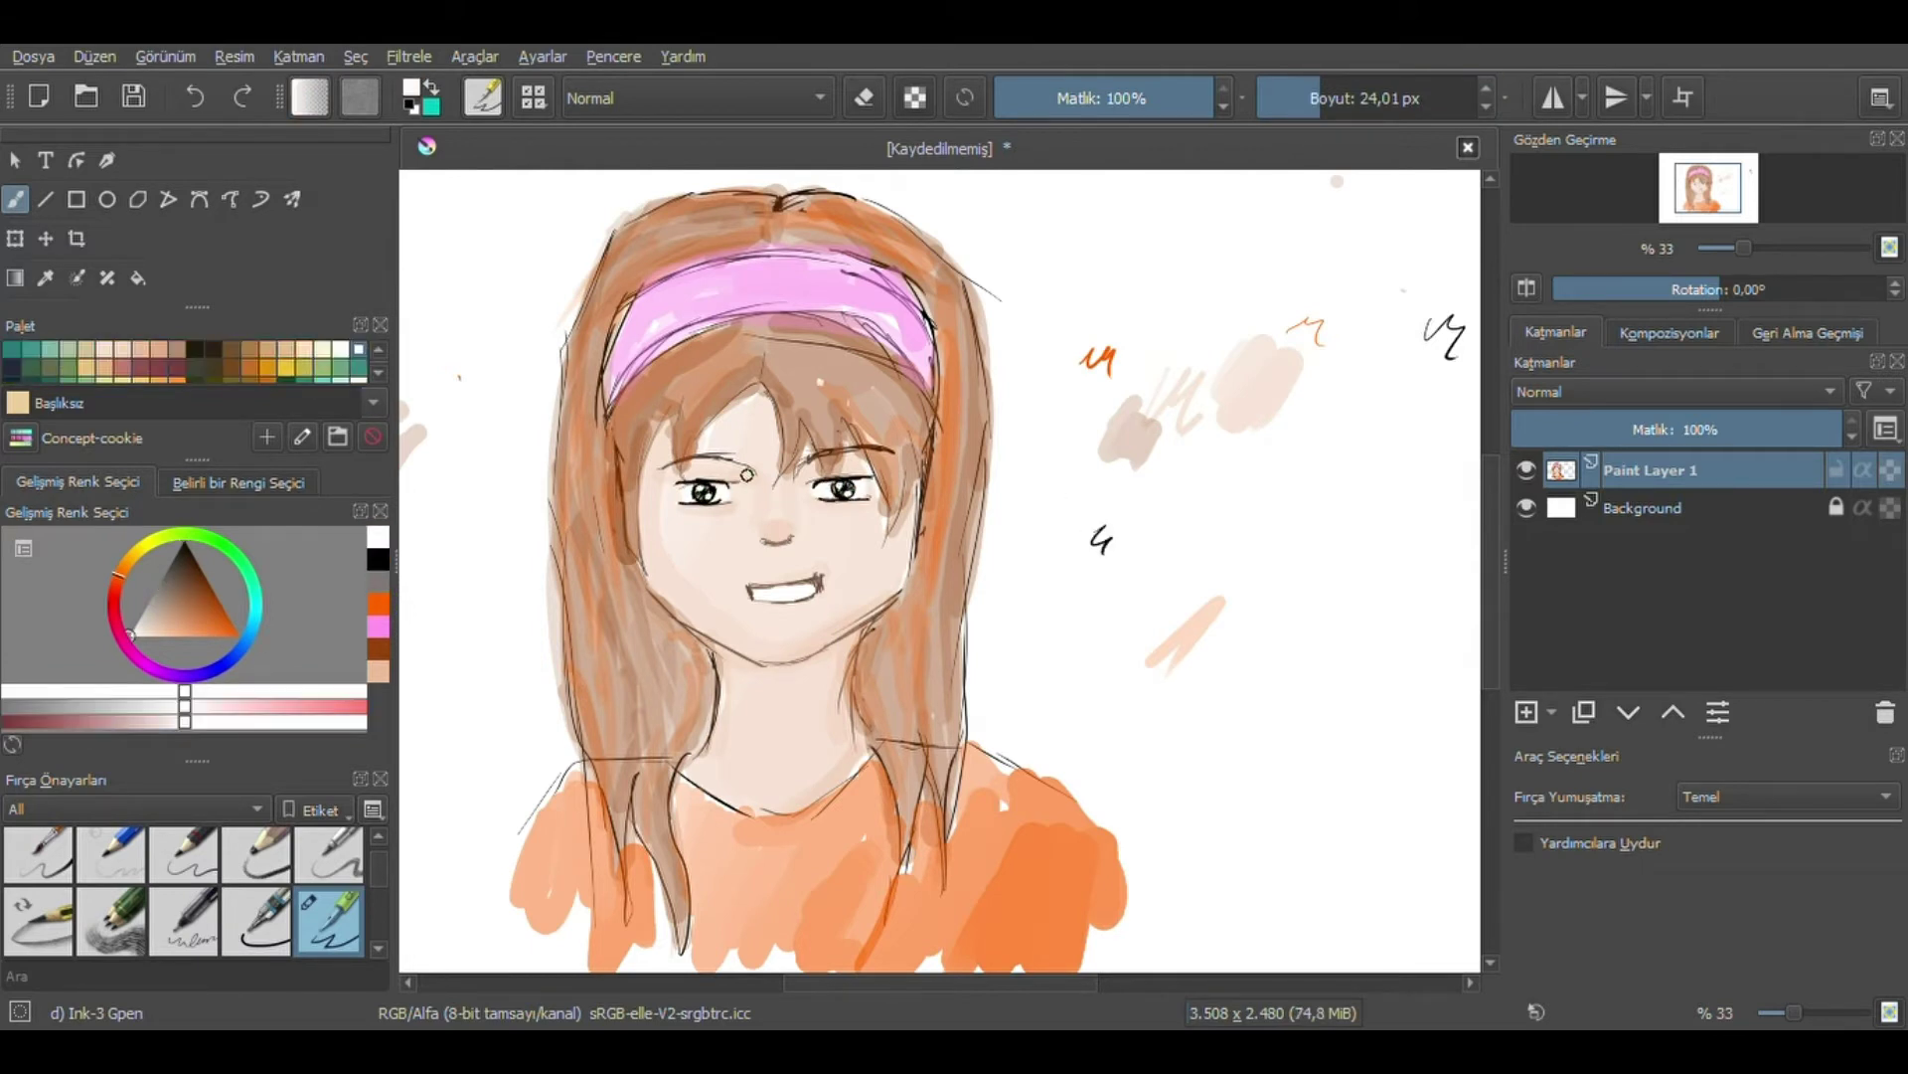
pyautogui.keyDown('ctrl'); pyautogui.click(803, 462); pyautogui.keyUp('ctrl')
pyautogui.keyDown('ctrl'); pyautogui.click(811, 464); pyautogui.keyUp('ctrl')
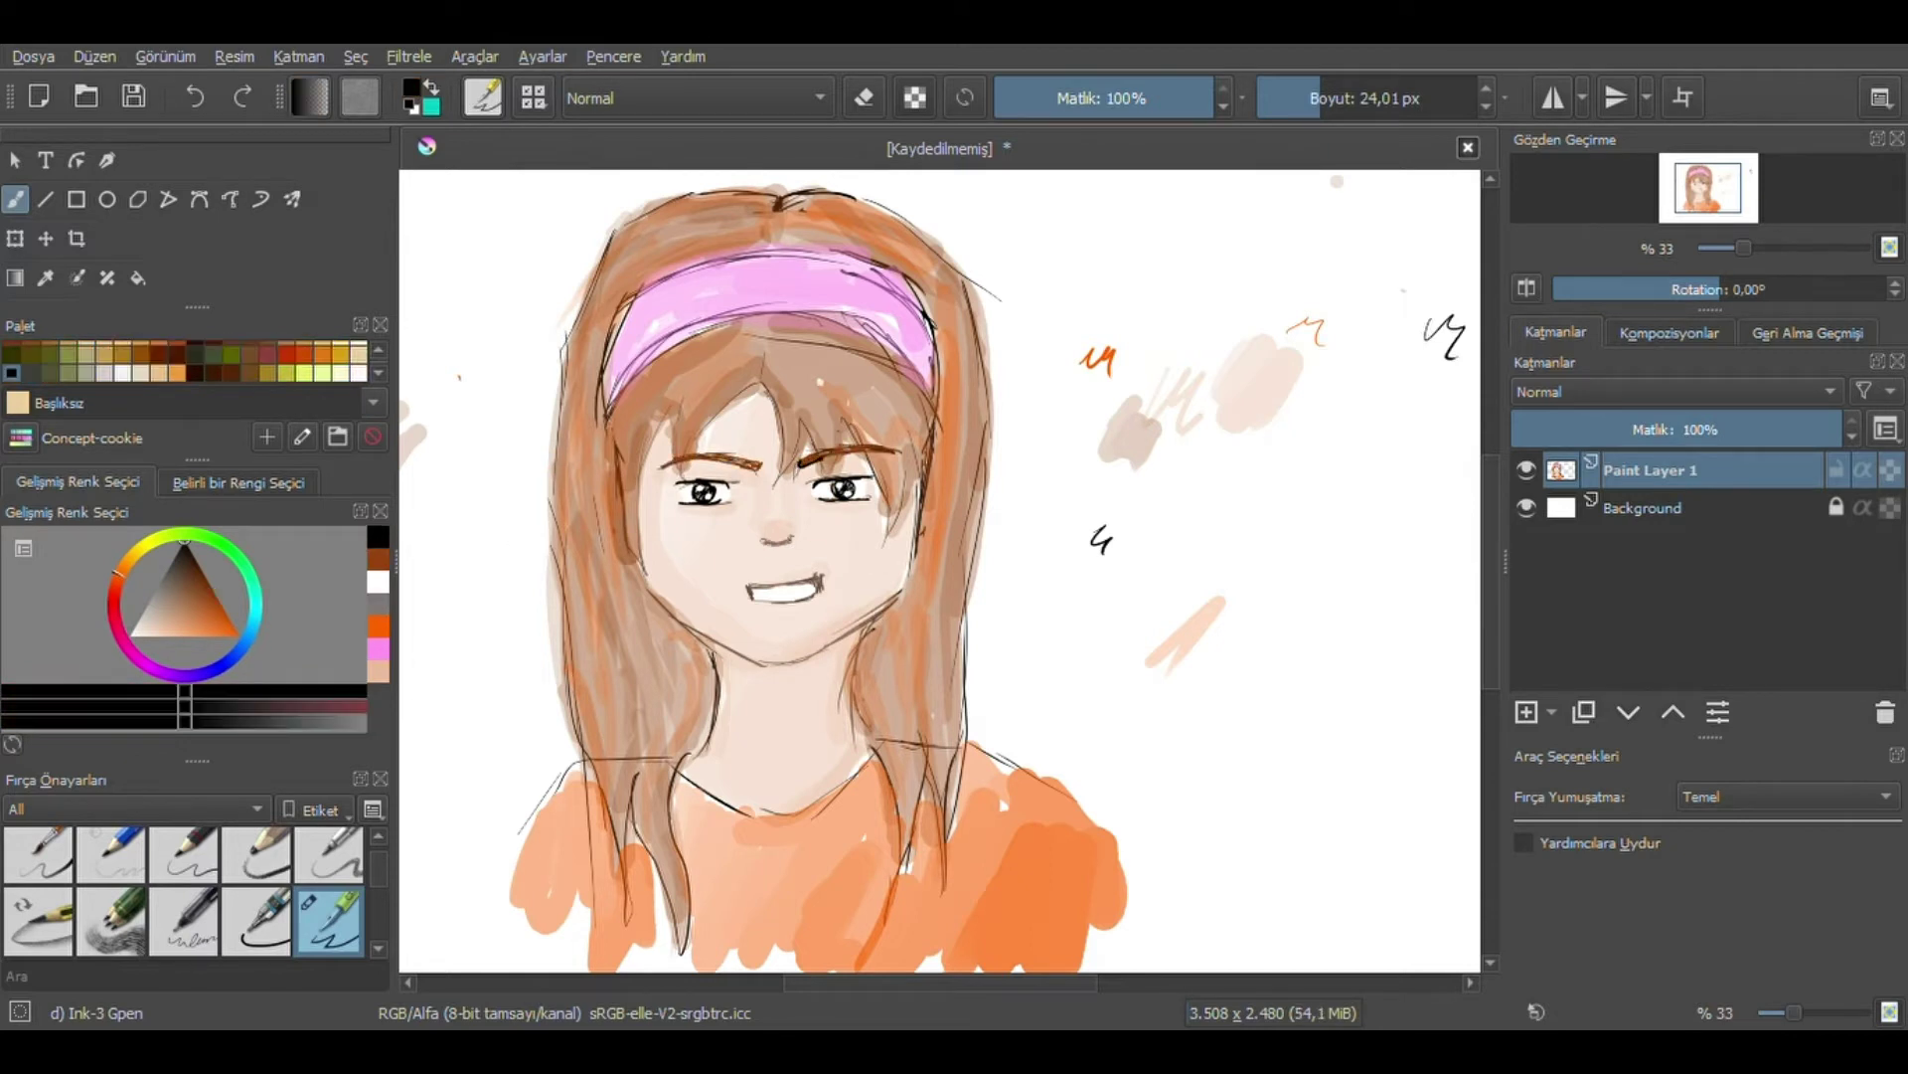
pyautogui.hotkey('ctrl', 'z')
# Ink hair strands over the forehead, the face sides and the hairline.
pyautogui.moveTo(676, 477)
pyautogui.mouseDown()
pyautogui.moveTo(696, 442)
pyautogui.moveTo(805, 427)
pyautogui.mouseUp()
pyautogui.moveTo(934, 430); pyautogui.dragTo(882, 549)
pyautogui.moveTo(945, 389); pyautogui.dragTo(924, 475)
pyautogui.moveTo(686, 397); pyautogui.dragTo(636, 576)
pyautogui.moveTo(611, 402); pyautogui.dragTo(627, 572)
pyautogui.moveTo(611, 412)
pyautogui.mouseDown()
pyautogui.moveTo(793, 313)
pyautogui.moveTo(929, 328)
pyautogui.mouseUp()
# Outline the pink headband in black ink.
pyautogui.moveTo(949, 434); pyautogui.dragTo(920, 293)
pyautogui.moveTo(596, 437)
pyautogui.mouseDown()
pyautogui.moveTo(666, 283)
pyautogui.moveTo(924, 333)
pyautogui.mouseUp()
pyautogui.moveTo(627, 313); pyautogui.dragTo(849, 283)
pyautogui.moveTo(646, 244); pyautogui.dragTo(815, 208)
# Ink the left and right hair edges, the right jaw and the neckline.
pyautogui.moveTo(636, 343); pyautogui.dragTo(586, 740)
pyautogui.moveTo(696, 596); pyautogui.dragTo(656, 905)
pyautogui.moveTo(974, 388); pyautogui.dragTo(944, 782)
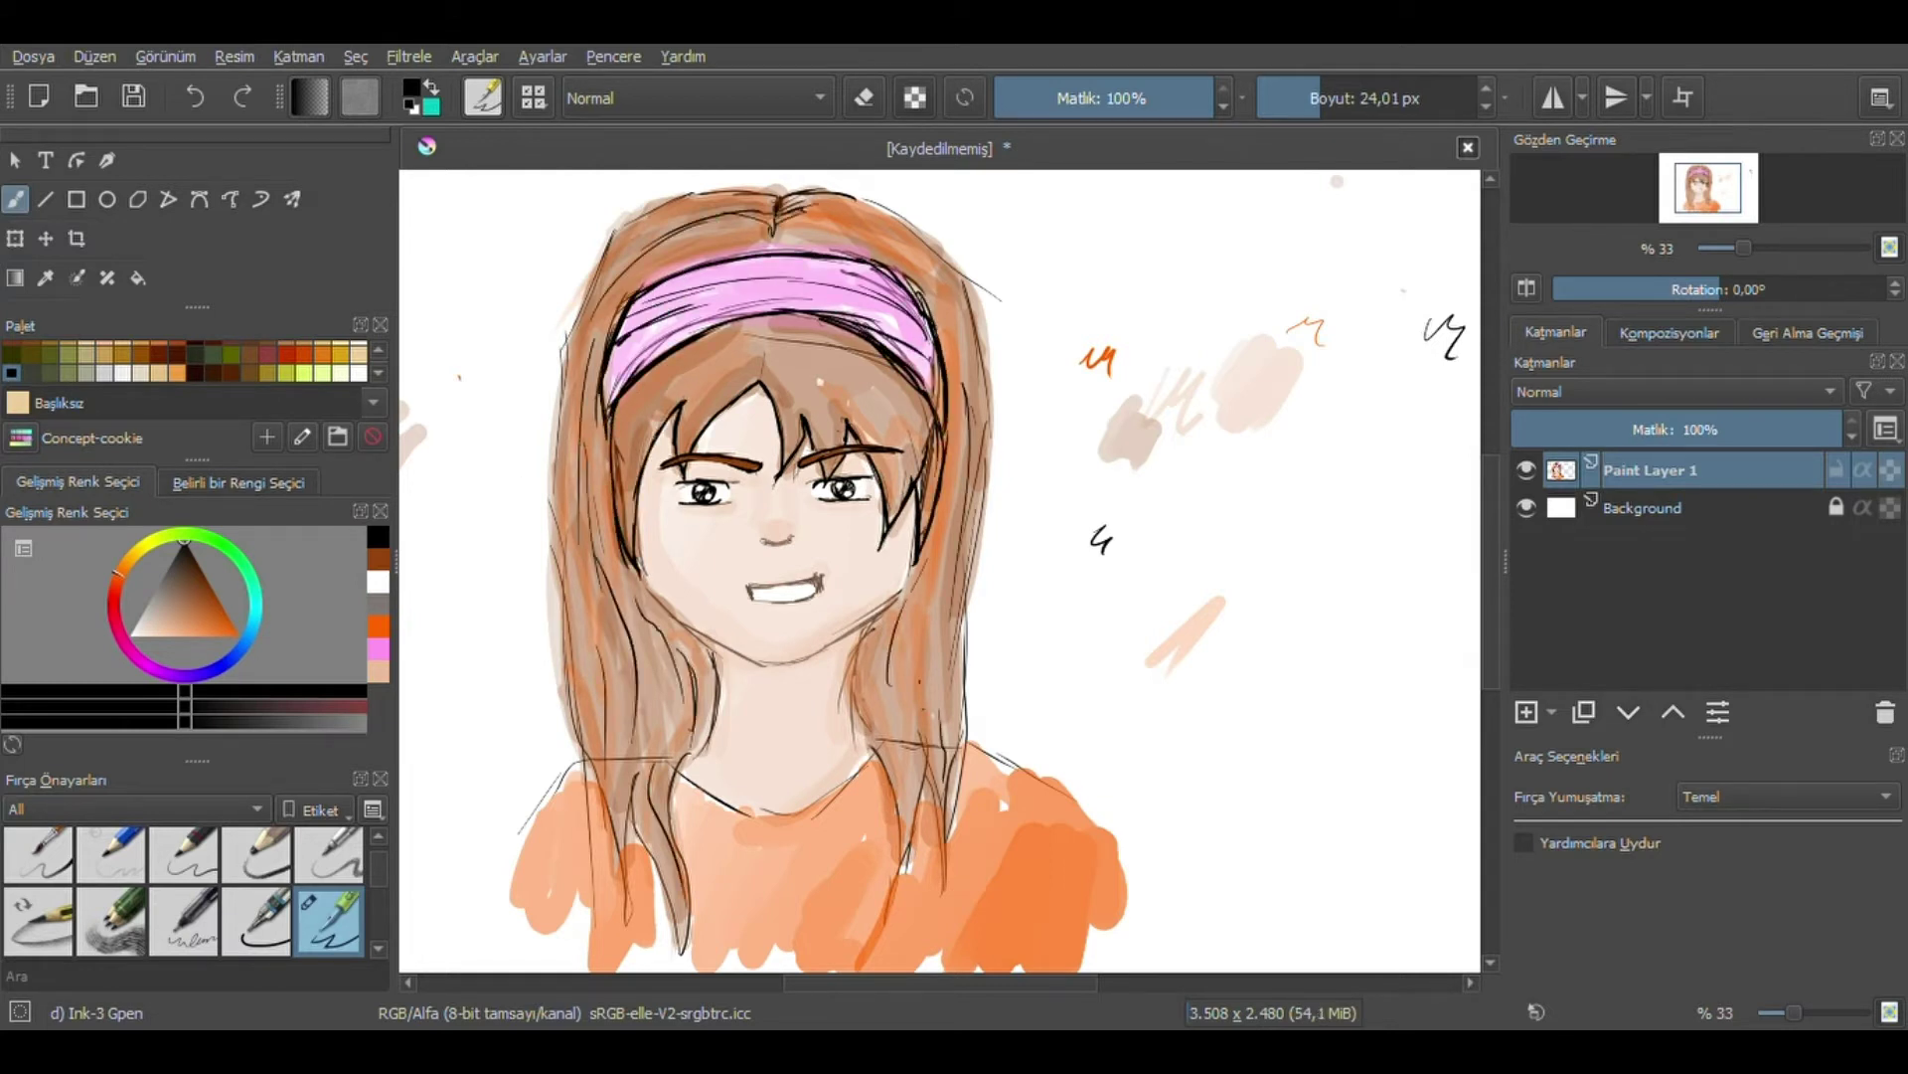
pyautogui.moveTo(891, 592); pyautogui.dragTo(913, 502)
pyautogui.moveTo(680, 765); pyautogui.dragTo(874, 760)
# Ink the left hair strands down to the shirt and the right and top-right hair.
pyautogui.moveTo(587, 269); pyautogui.dragTo(553, 636)
pyautogui.moveTo(557, 517); pyautogui.dragTo(628, 914)
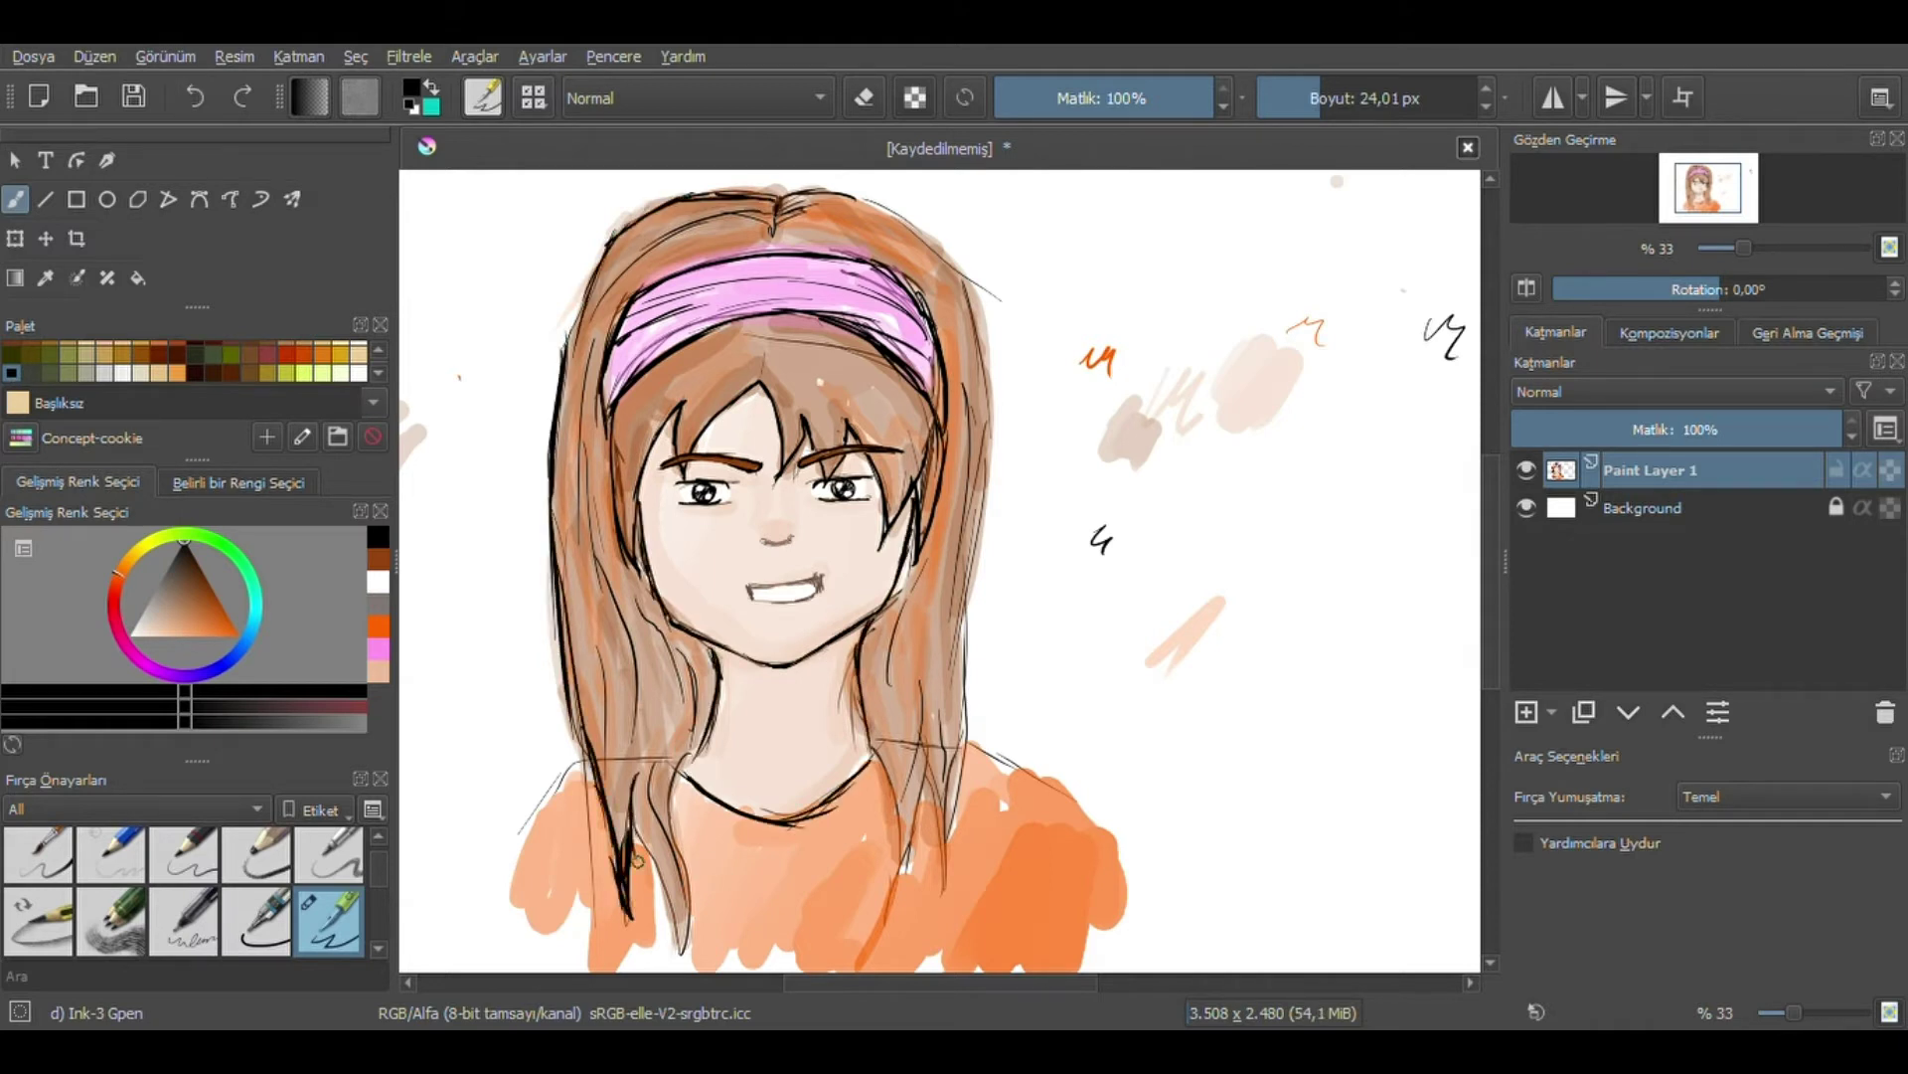
pyautogui.moveTo(685, 755); pyautogui.dragTo(646, 960)
pyautogui.moveTo(875, 740); pyautogui.dragTo(949, 885)
pyautogui.moveTo(984, 328); pyautogui.dragTo(959, 746)
pyautogui.moveTo(850, 191); pyautogui.dragTo(984, 368)
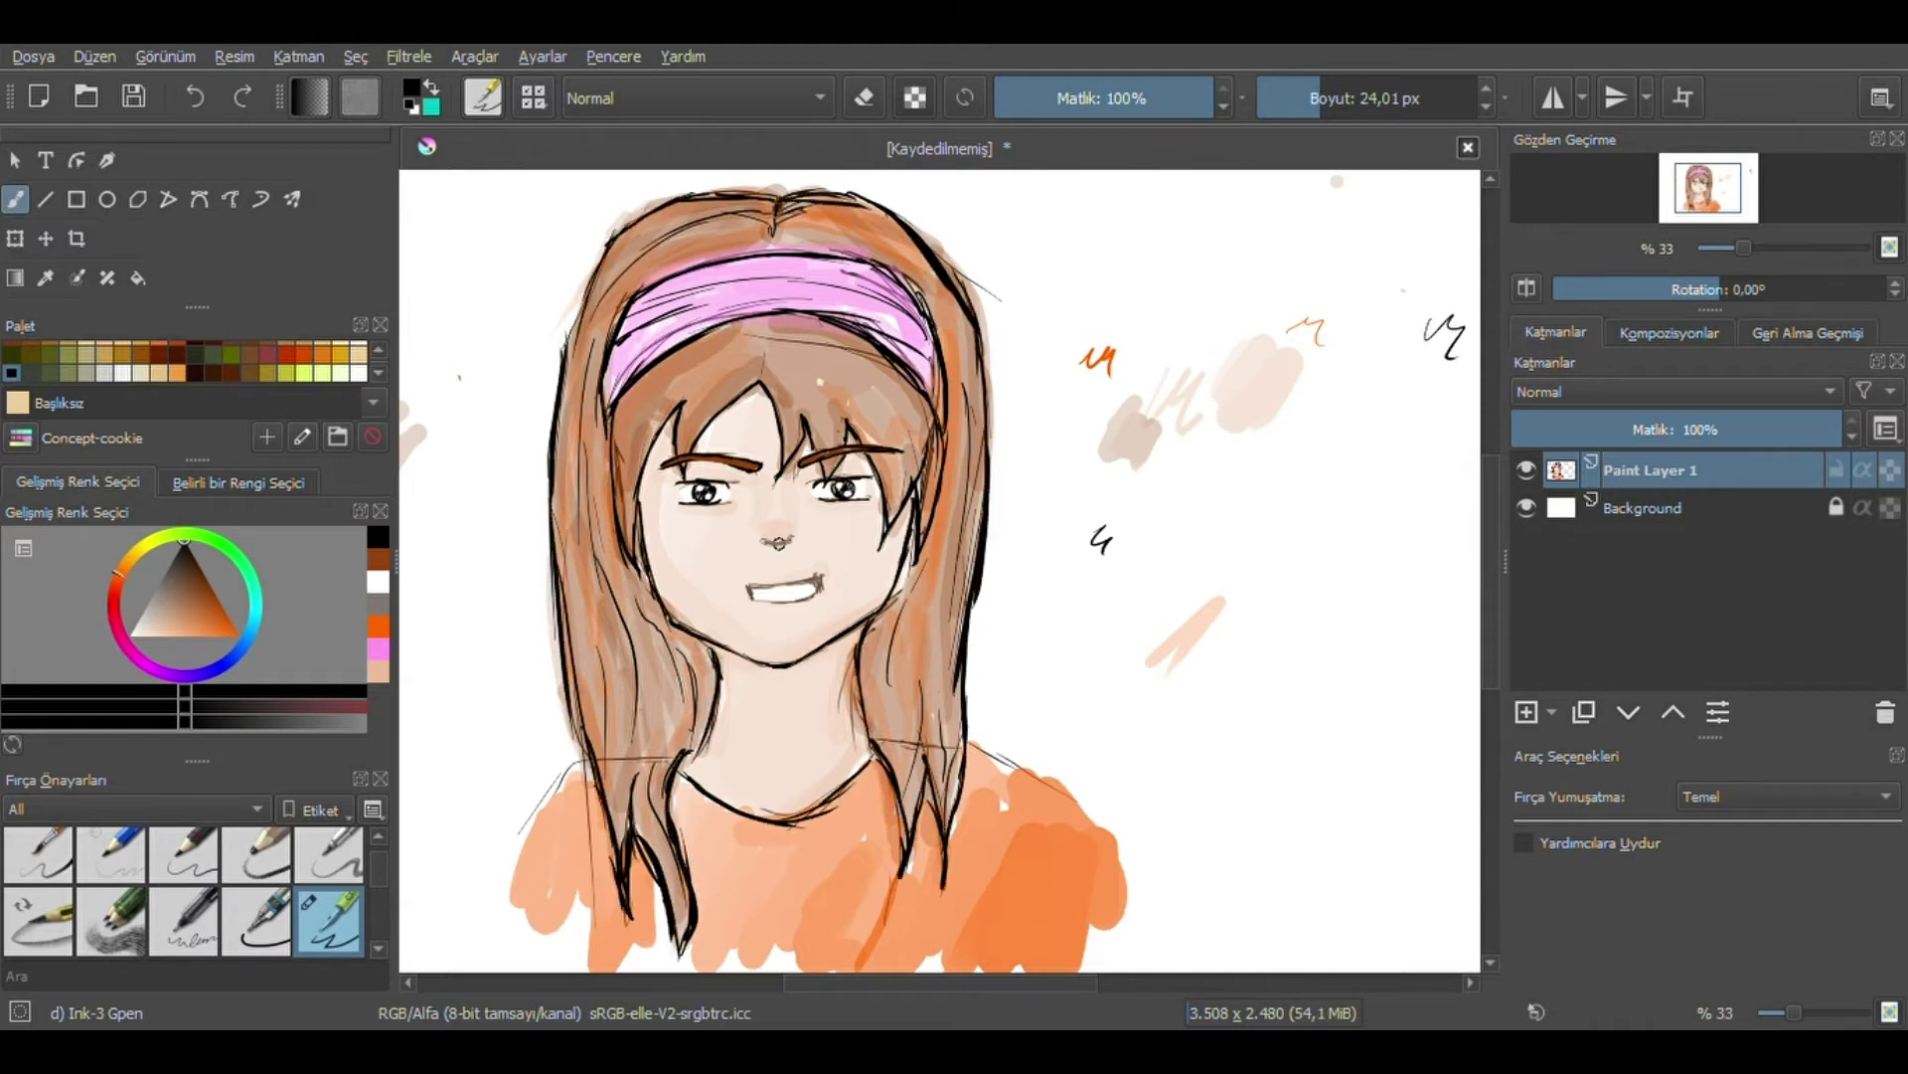
# Choose orange-brown for the freckles and zoom out to see the whole canvas.
pyautogui.keyDown('ctrl'); pyautogui.click(818, 517); pyautogui.keyUp('ctrl')
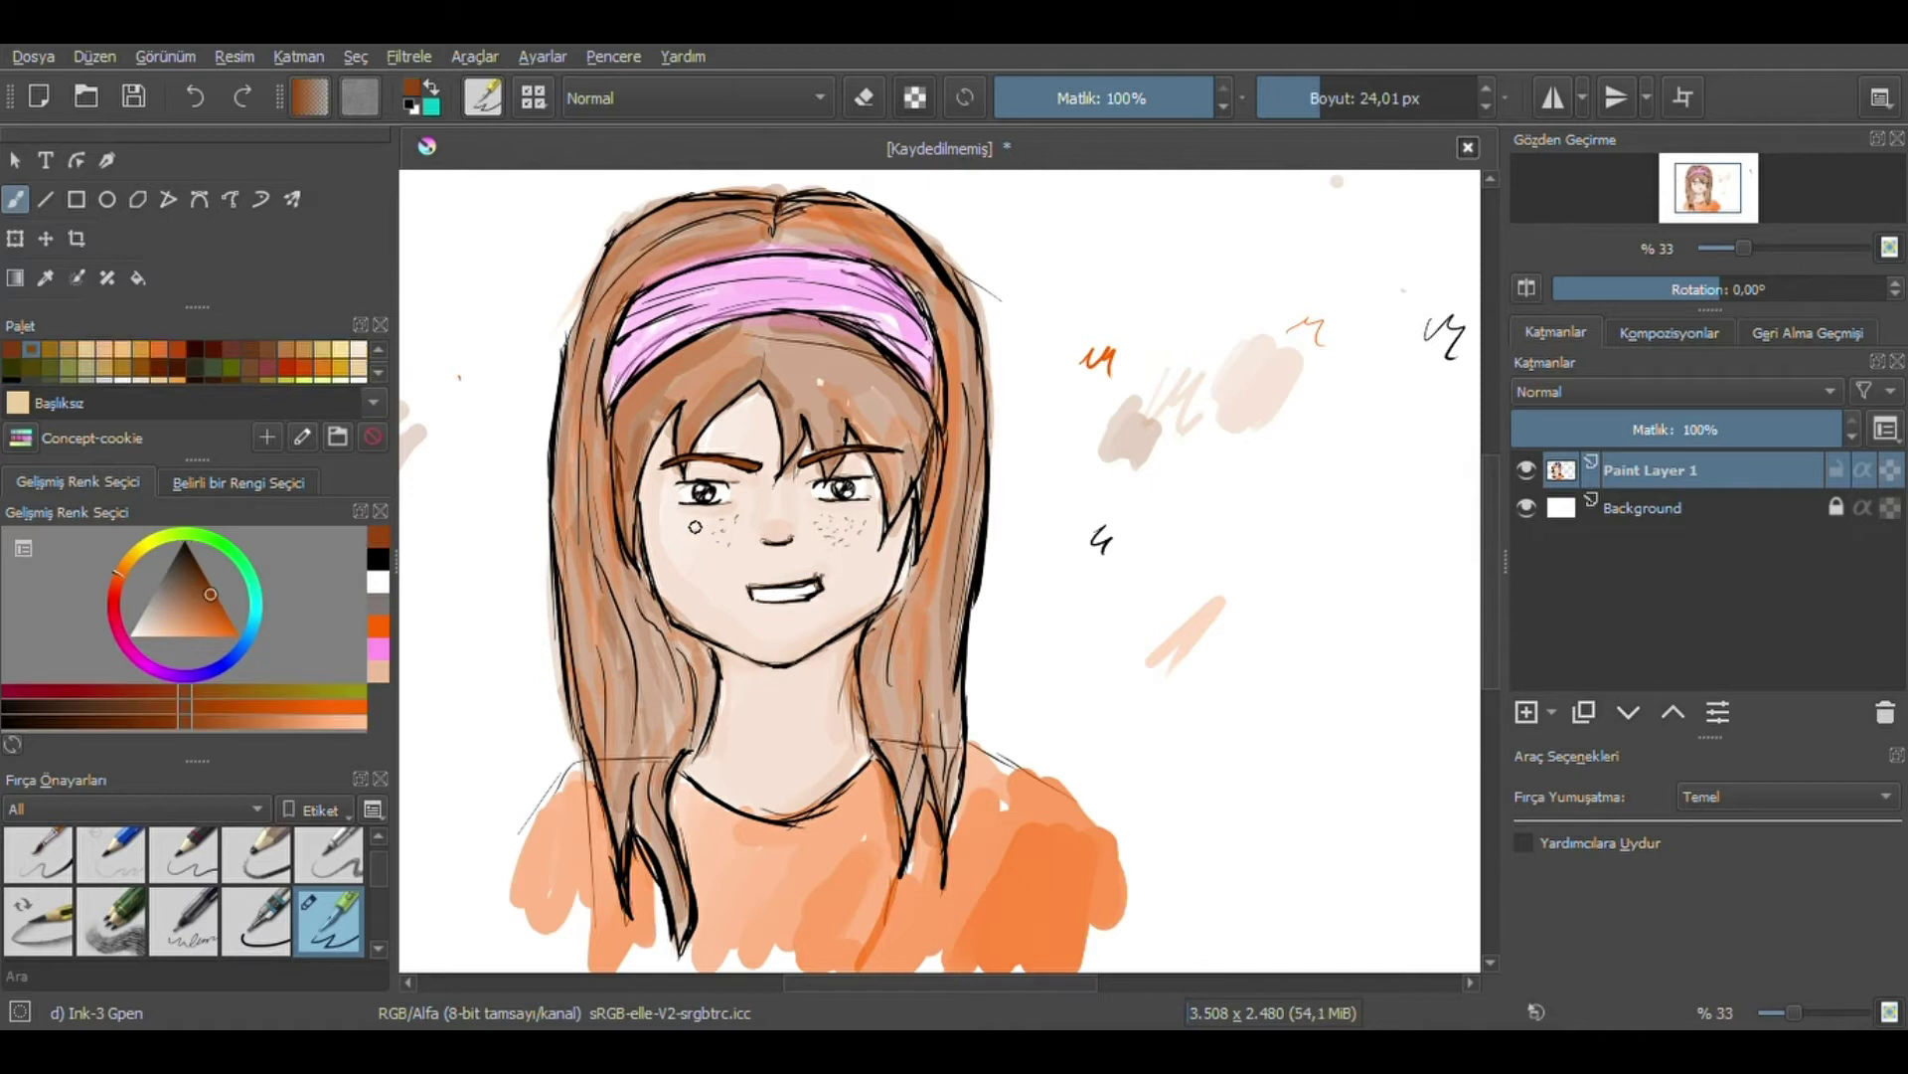
pyautogui.moveTo(1799, 1016); pyautogui.dragTo(1780, 1014)
pyautogui.press('e')
pyautogui.moveTo(835, 502); pyautogui.dragTo(910, 467)
# Erase stray marks and smudges around the canvas.
pyautogui.moveTo(880, 601); pyautogui.dragTo(929, 462)
pyautogui.moveTo(1088, 458); pyautogui.dragTo(1108, 413)
pyautogui.moveTo(467, 527); pyautogui.dragTo(492, 487)
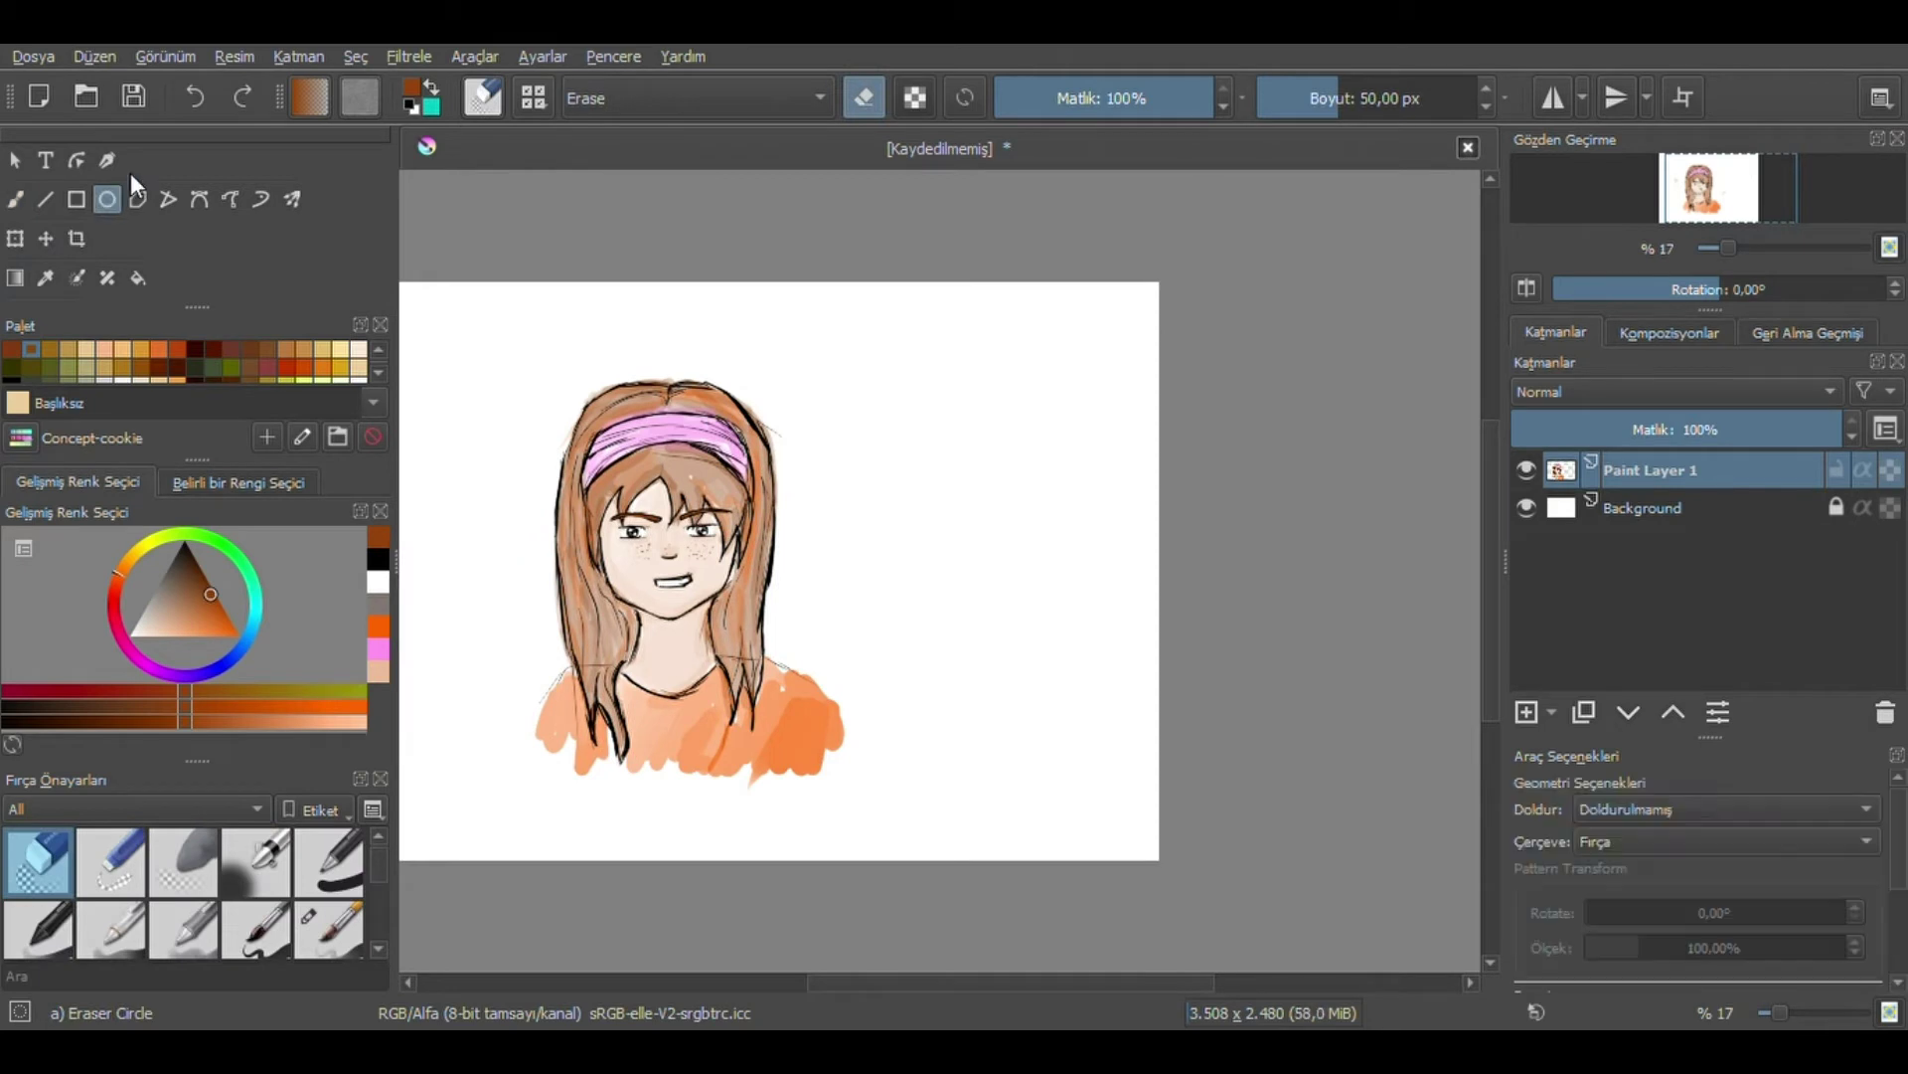
# Draw the neck and shoulder lines below the second head circle.
pyautogui.moveTo(1335, 127); pyautogui.dragTo(1372, 127)
pyautogui.moveTo(911, 512); pyautogui.dragTo(916, 587)
pyautogui.moveTo(1150, 511); pyautogui.dragTo(1142, 597)
pyautogui.moveTo(916, 587); pyautogui.dragTo(925, 636)
pyautogui.moveTo(1142, 596); pyautogui.dragTo(1140, 633)
pyautogui.moveTo(1141, 642); pyautogui.dragTo(1089, 709)
# Draw the second face's jawline and erase the circle's lower arc inside it.
pyautogui.moveTo(1143, 646); pyautogui.dragTo(1053, 726)
pyautogui.moveTo(924, 641); pyautogui.dragTo(1029, 731)
pyautogui.moveTo(1113, 676); pyautogui.dragTo(1118, 771)
pyautogui.moveTo(982, 701); pyautogui.dragTo(969, 791)
pyautogui.press('e')
# Draw a nose on the second face, erasing and redrawing it.
pyautogui.moveTo(1138, 532); pyautogui.dragTo(919, 541)
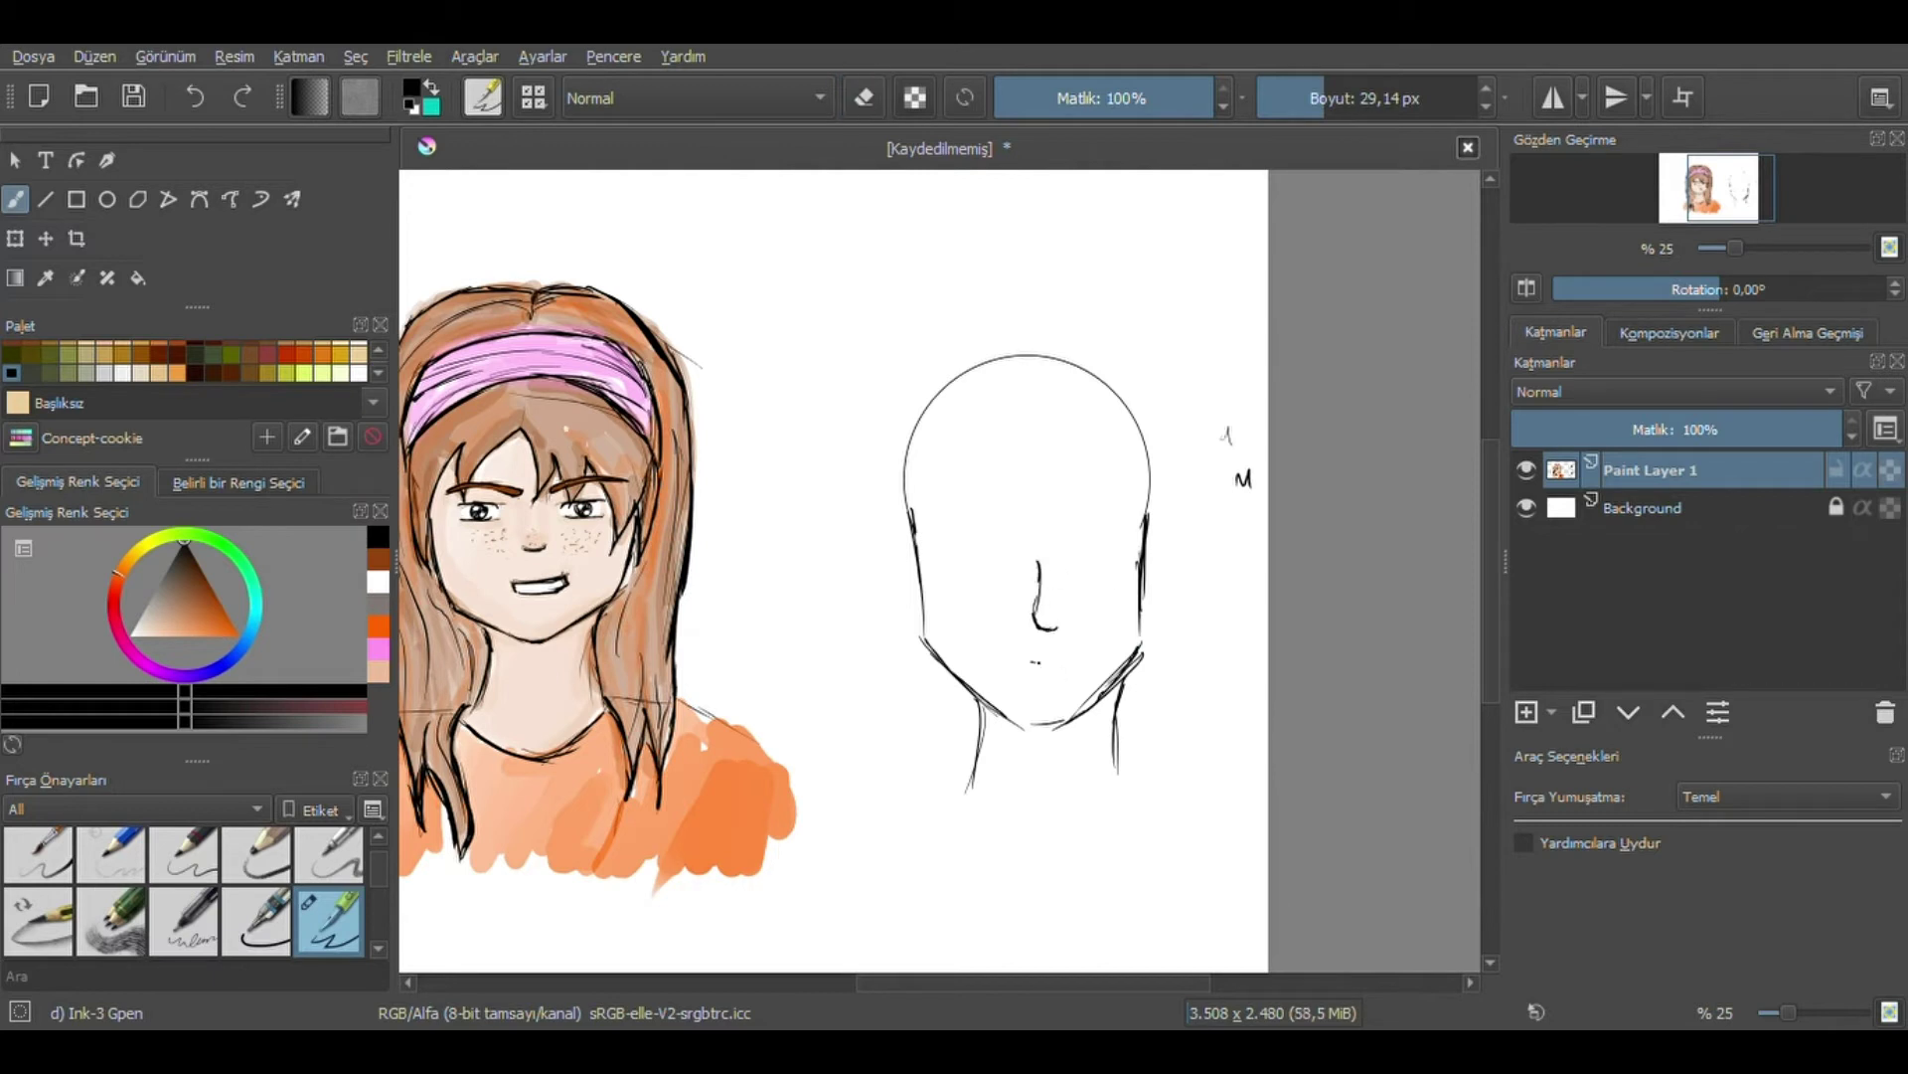
pyautogui.press('e')
pyautogui.moveTo(1039, 562); pyautogui.dragTo(1047, 634)
pyautogui.press('e')
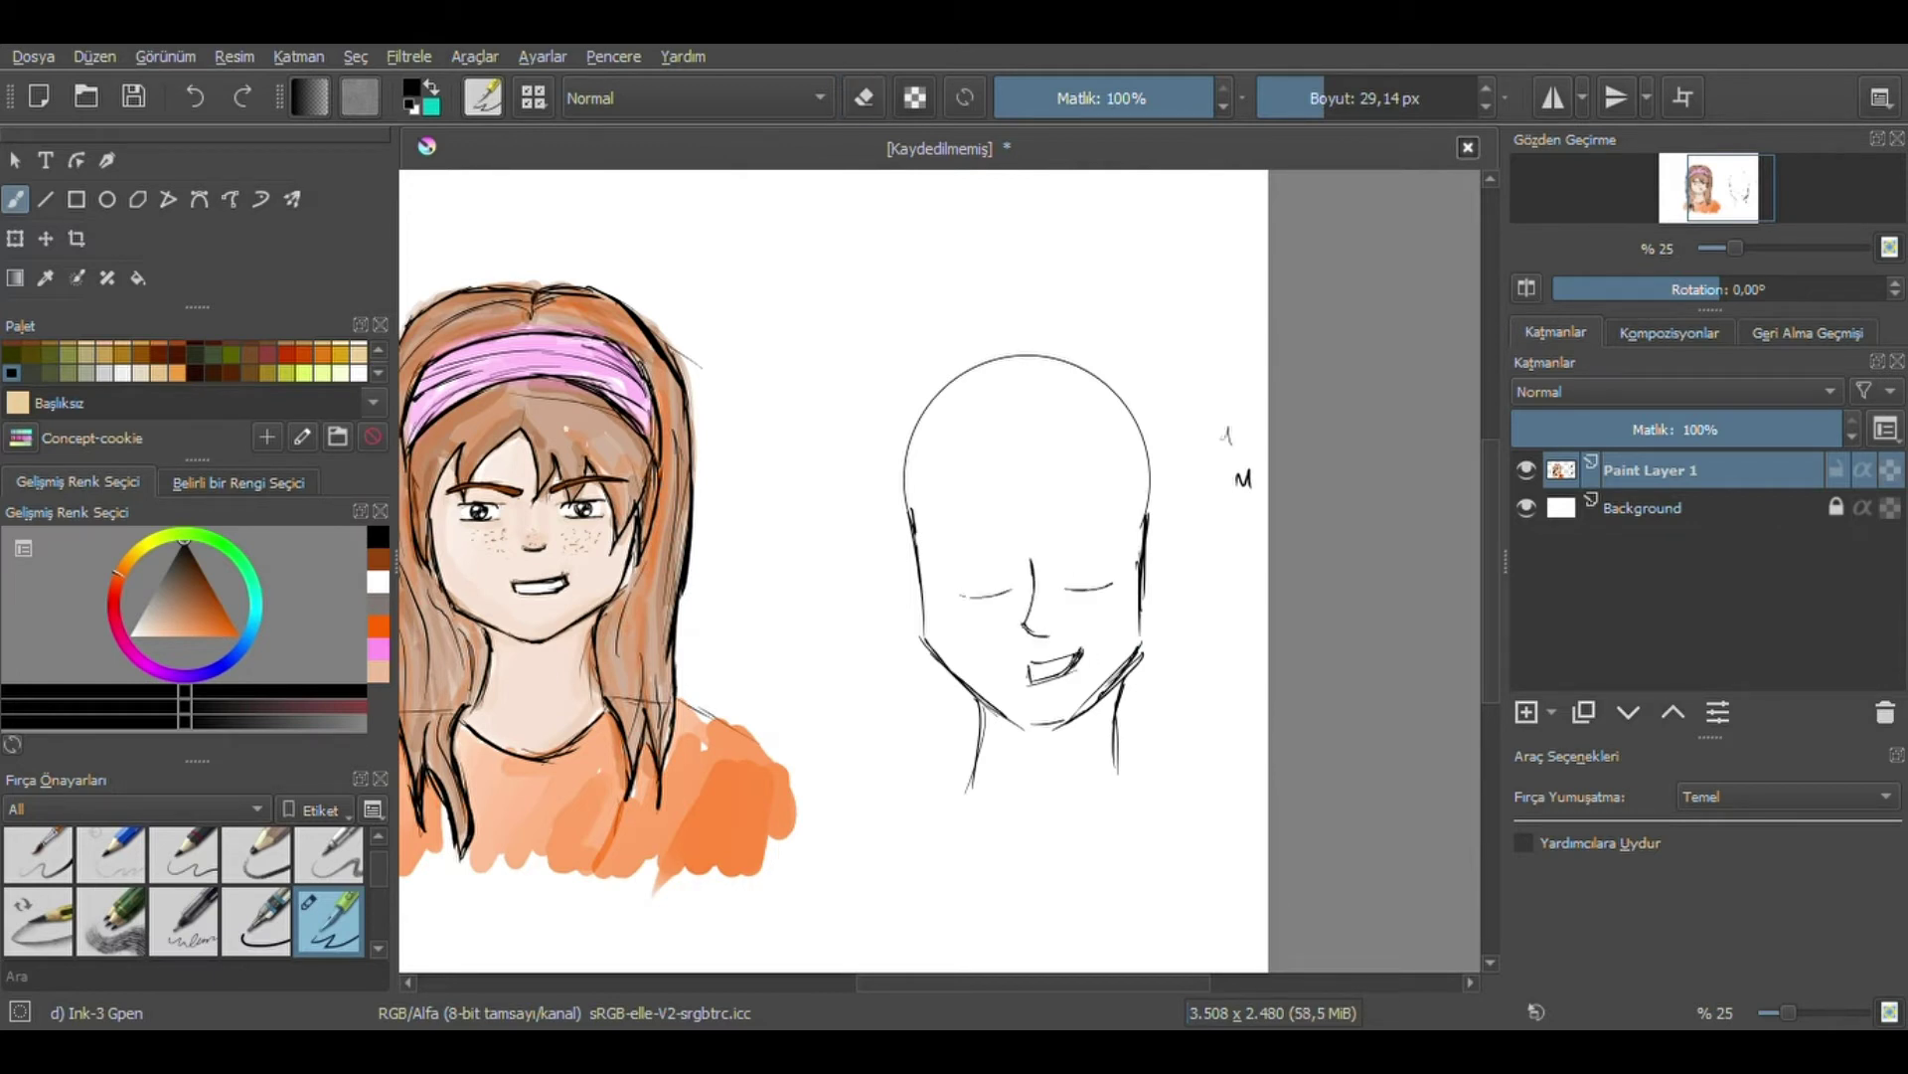
# Draw curly hair around the head with a headband across it.
pyautogui.moveTo(1024, 527); pyautogui.dragTo(1111, 587)
pyautogui.moveTo(1119, 572); pyautogui.dragTo(1158, 626)
pyautogui.moveTo(1014, 527); pyautogui.dragTo(925, 671)
pyautogui.moveTo(904, 587)
pyautogui.mouseDown()
pyautogui.moveTo(1124, 407)
pyautogui.moveTo(1163, 527)
pyautogui.mouseUp()
pyautogui.moveTo(919, 502); pyautogui.dragTo(1127, 452)
pyautogui.moveTo(994, 527); pyautogui.dragTo(1143, 447)
# Rework the right jaw and neck, and draw shoulder lines beside the neck.
pyautogui.press('e')
pyautogui.moveTo(1143, 646)
pyautogui.mouseDown()
pyautogui.moveTo(1034, 736)
pyautogui.moveTo(1123, 646)
pyautogui.mouseUp()
pyautogui.press('e')
pyautogui.press('e')
pyautogui.moveTo(1119, 776); pyautogui.dragTo(979, 785)
pyautogui.press('e')
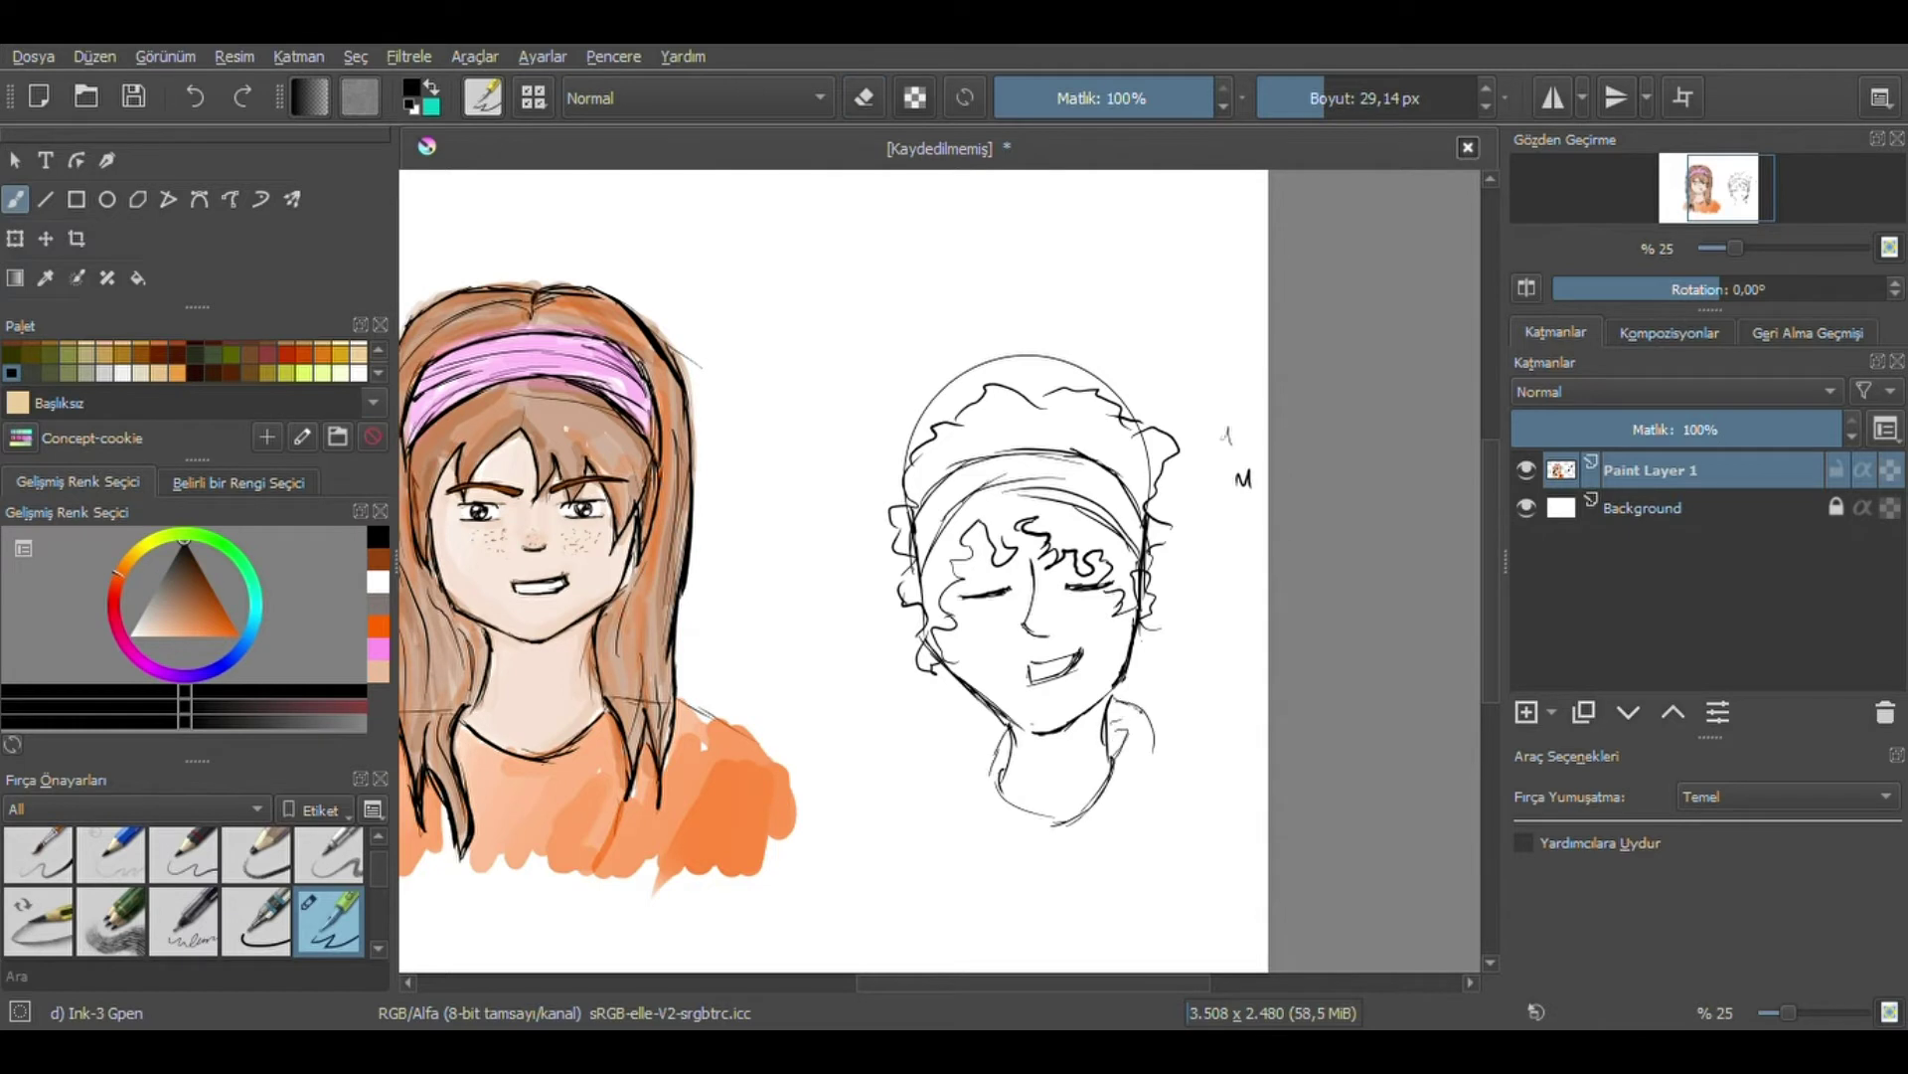
pyautogui.moveTo(1128, 701); pyautogui.dragTo(1221, 837)
pyautogui.moveTo(994, 781); pyautogui.dragTo(845, 867)
pyautogui.press('e')
pyautogui.moveTo(959, 668); pyautogui.dragTo(1004, 716)
pyautogui.press('e')
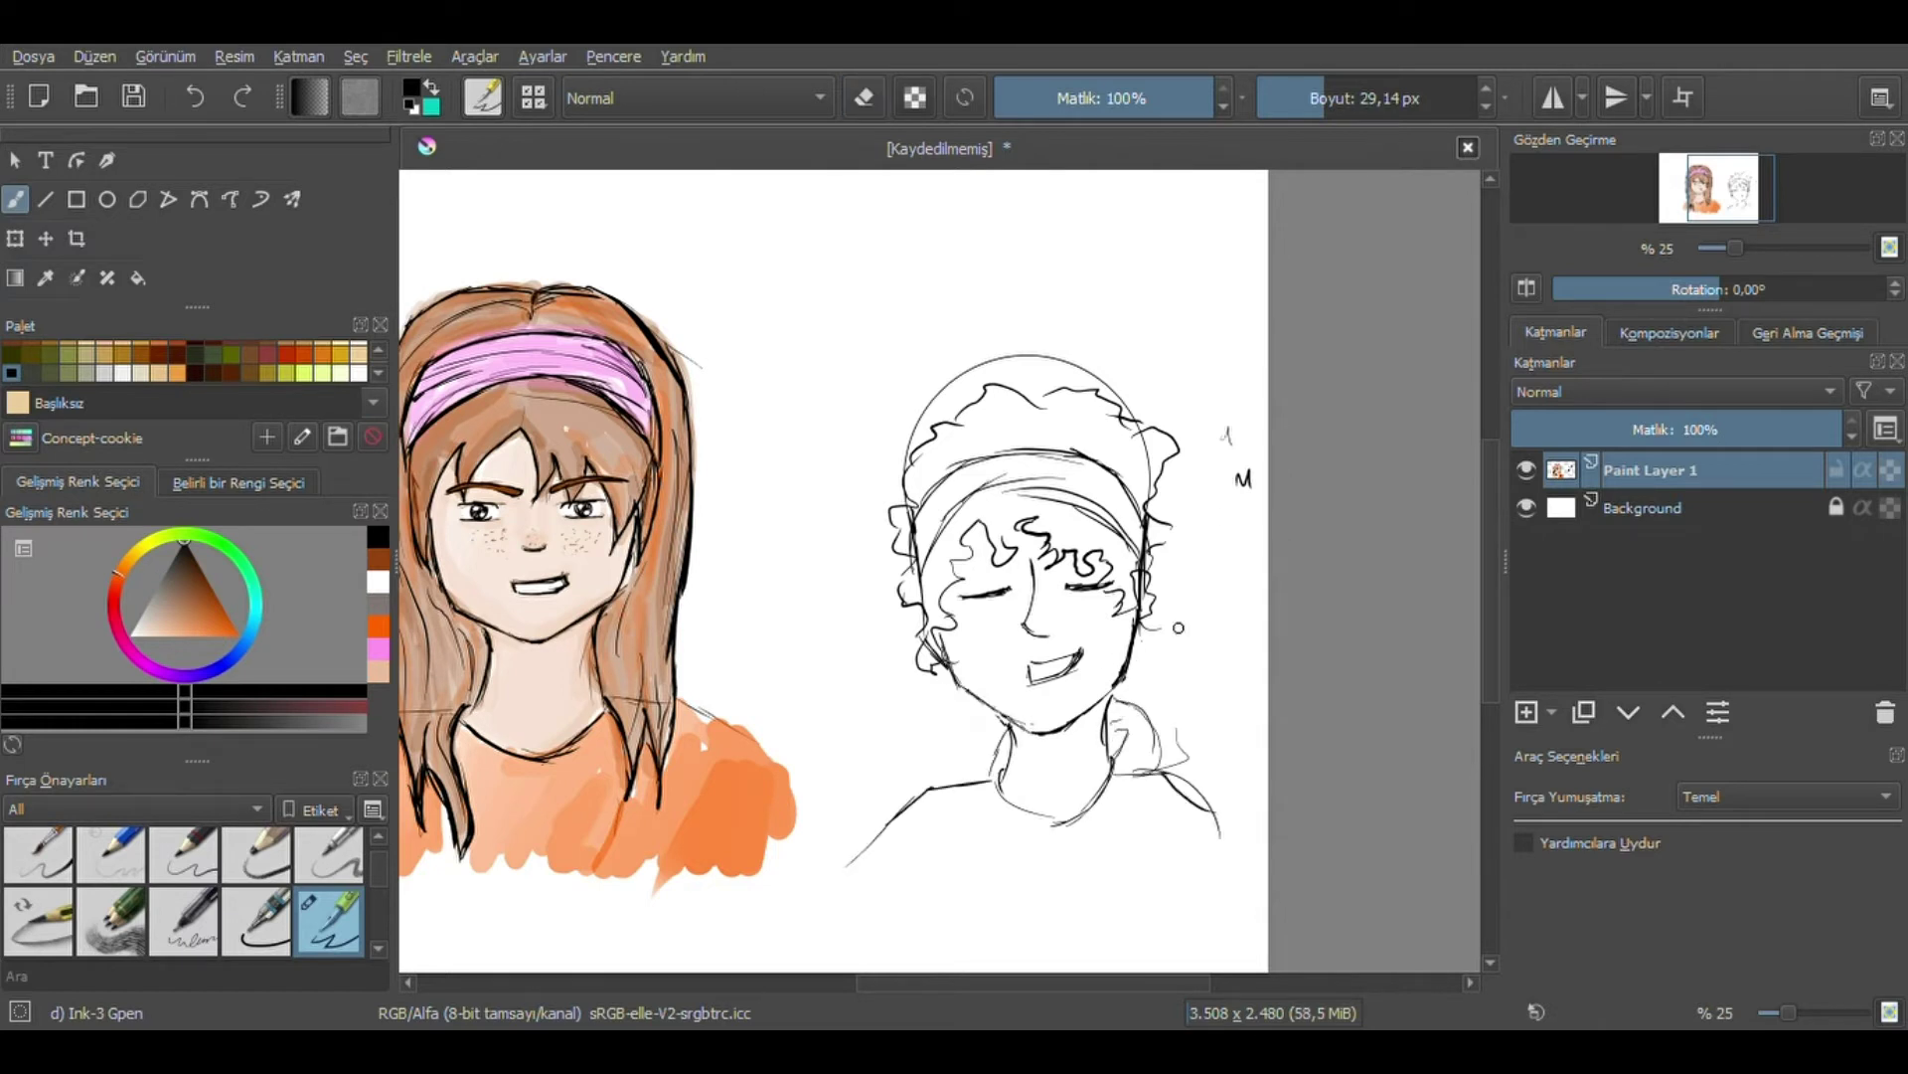
# Draw hoop earrings on both sides of the face.
pyautogui.moveTo(1158, 612); pyautogui.dragTo(1158, 680)
pyautogui.moveTo(939, 664); pyautogui.dragTo(944, 721)
pyautogui.press('e')
pyautogui.moveTo(994, 360); pyautogui.dragTo(921, 389)
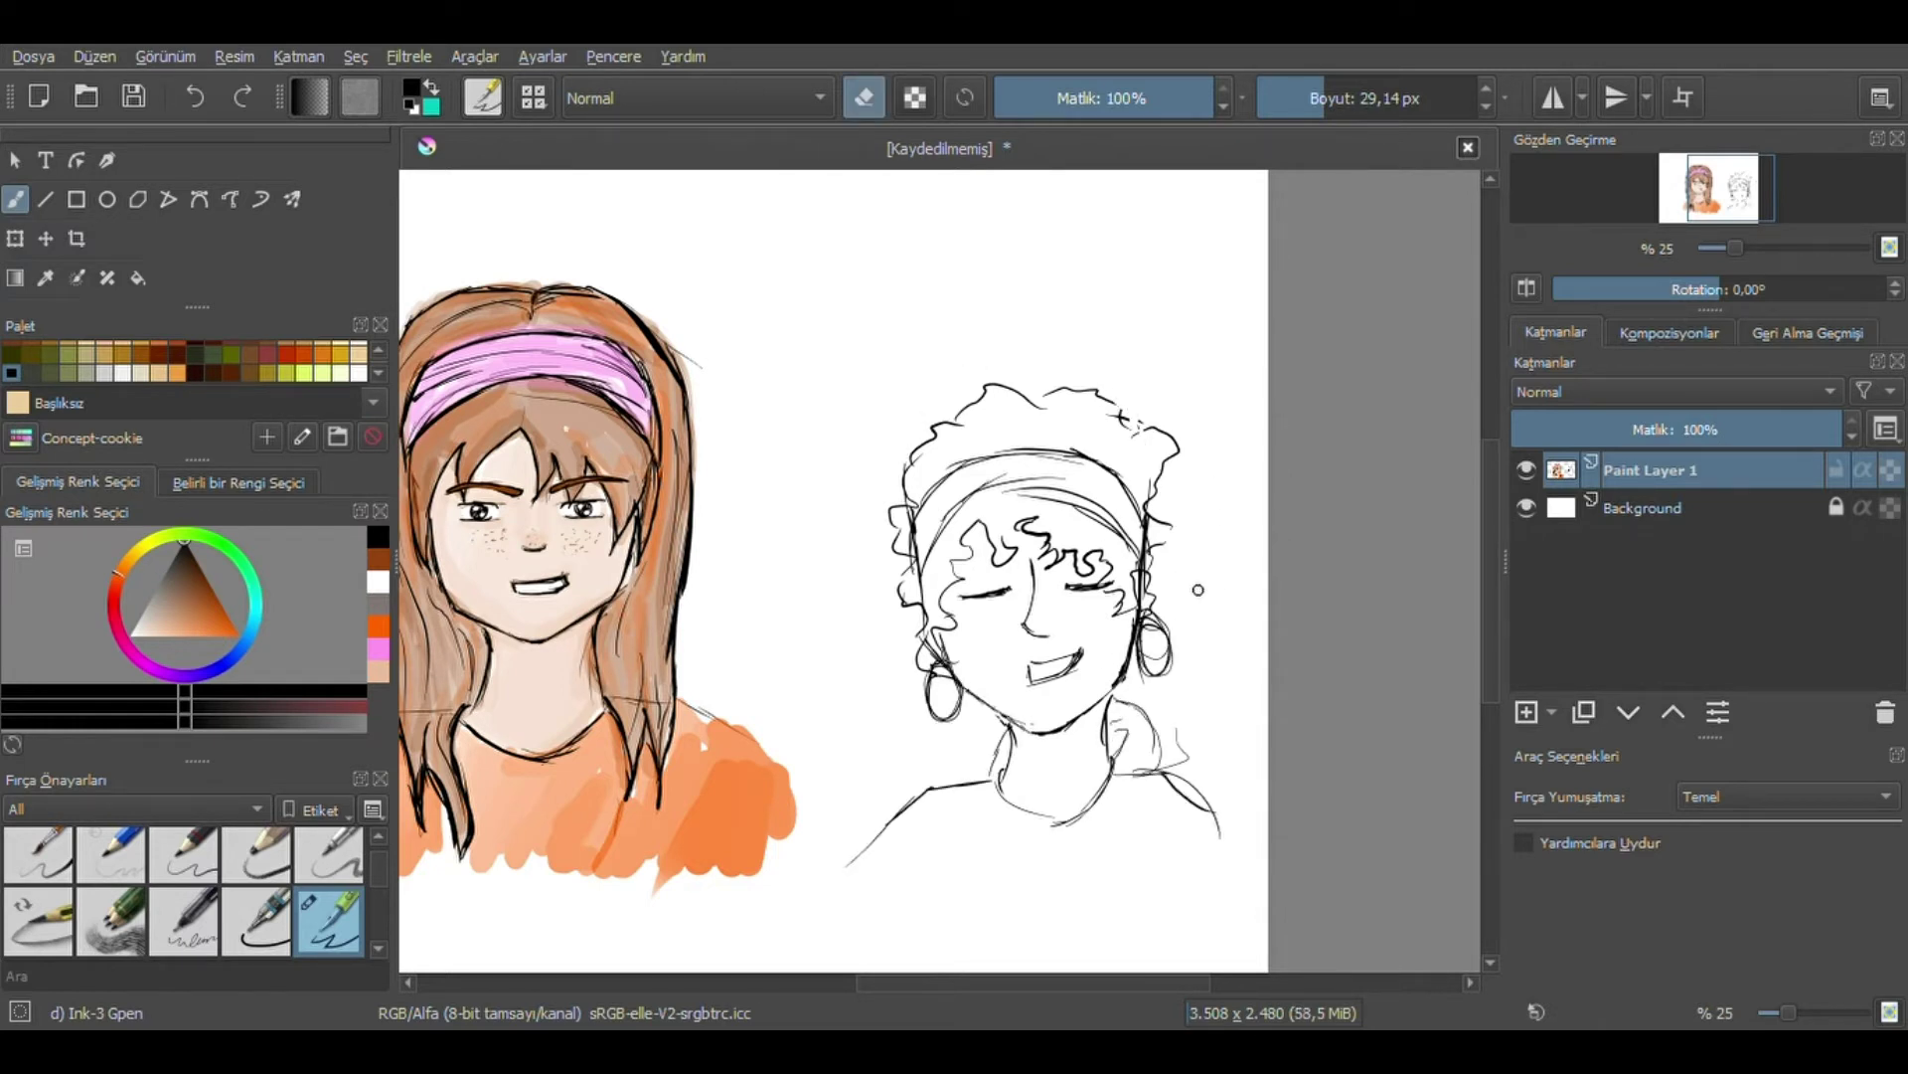
pyautogui.press('e')
# With the large soft brush, shade the face, neck and curly hair grey.
pyautogui.press('/')
pyautogui.moveTo(1138, 328); pyautogui.dragTo(1217, 273)
pyautogui.moveTo(944, 601)
pyautogui.mouseDown()
pyautogui.moveTo(984, 527)
pyautogui.moveTo(1058, 815)
pyautogui.mouseUp()
pyautogui.keyDown('ctrl'); pyautogui.click(994, 556); pyautogui.keyUp('ctrl')
pyautogui.moveTo(1043, 522)
pyautogui.mouseDown()
pyautogui.moveTo(955, 633)
pyautogui.moveTo(1093, 716)
pyautogui.moveTo(1059, 815)
pyautogui.mouseUp()
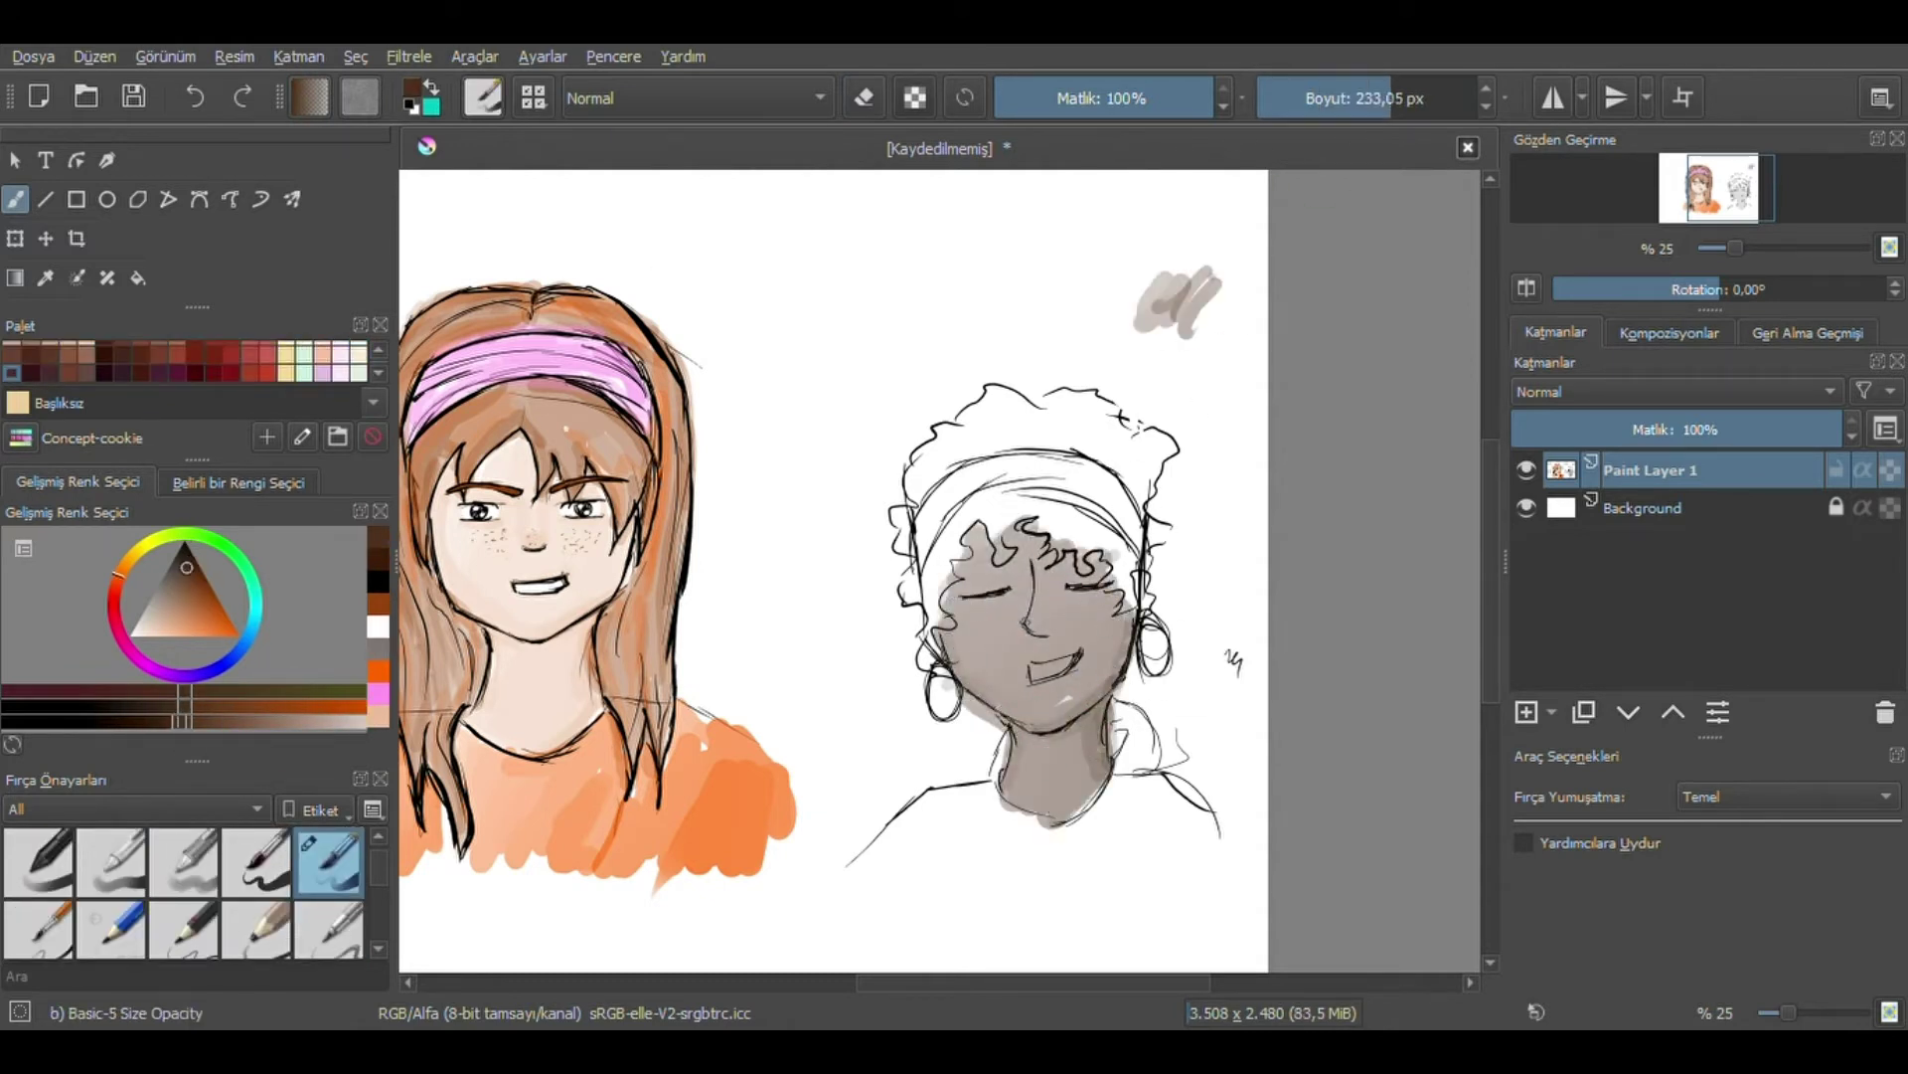
# Lay light grey and then brown paint over the curly hair.
pyautogui.keyDown('ctrl'); pyautogui.click(1149, 557); pyautogui.keyUp('ctrl')
pyautogui.moveTo(944, 467)
pyautogui.mouseDown()
pyautogui.moveTo(1015, 435)
pyautogui.moveTo(1114, 497)
pyautogui.mouseUp()
pyautogui.keyDown('ctrl'); pyautogui.click(596, 447); pyautogui.keyUp('ctrl')
pyautogui.moveTo(894, 467); pyautogui.dragTo(1153, 437)
pyautogui.moveTo(1054, 517)
pyautogui.mouseDown()
pyautogui.moveTo(909, 577)
pyautogui.moveTo(1143, 447)
pyautogui.mouseUp()
# Paint both sides of the curly hair red-brown.
pyautogui.scroll(-2, 189, 362)
pyautogui.click(194, 373)
pyautogui.moveTo(1094, 537)
pyautogui.mouseDown()
pyautogui.moveTo(959, 515)
pyautogui.moveTo(909, 646)
pyautogui.mouseUp()
pyautogui.moveTo(1143, 467); pyautogui.dragTo(1183, 616)
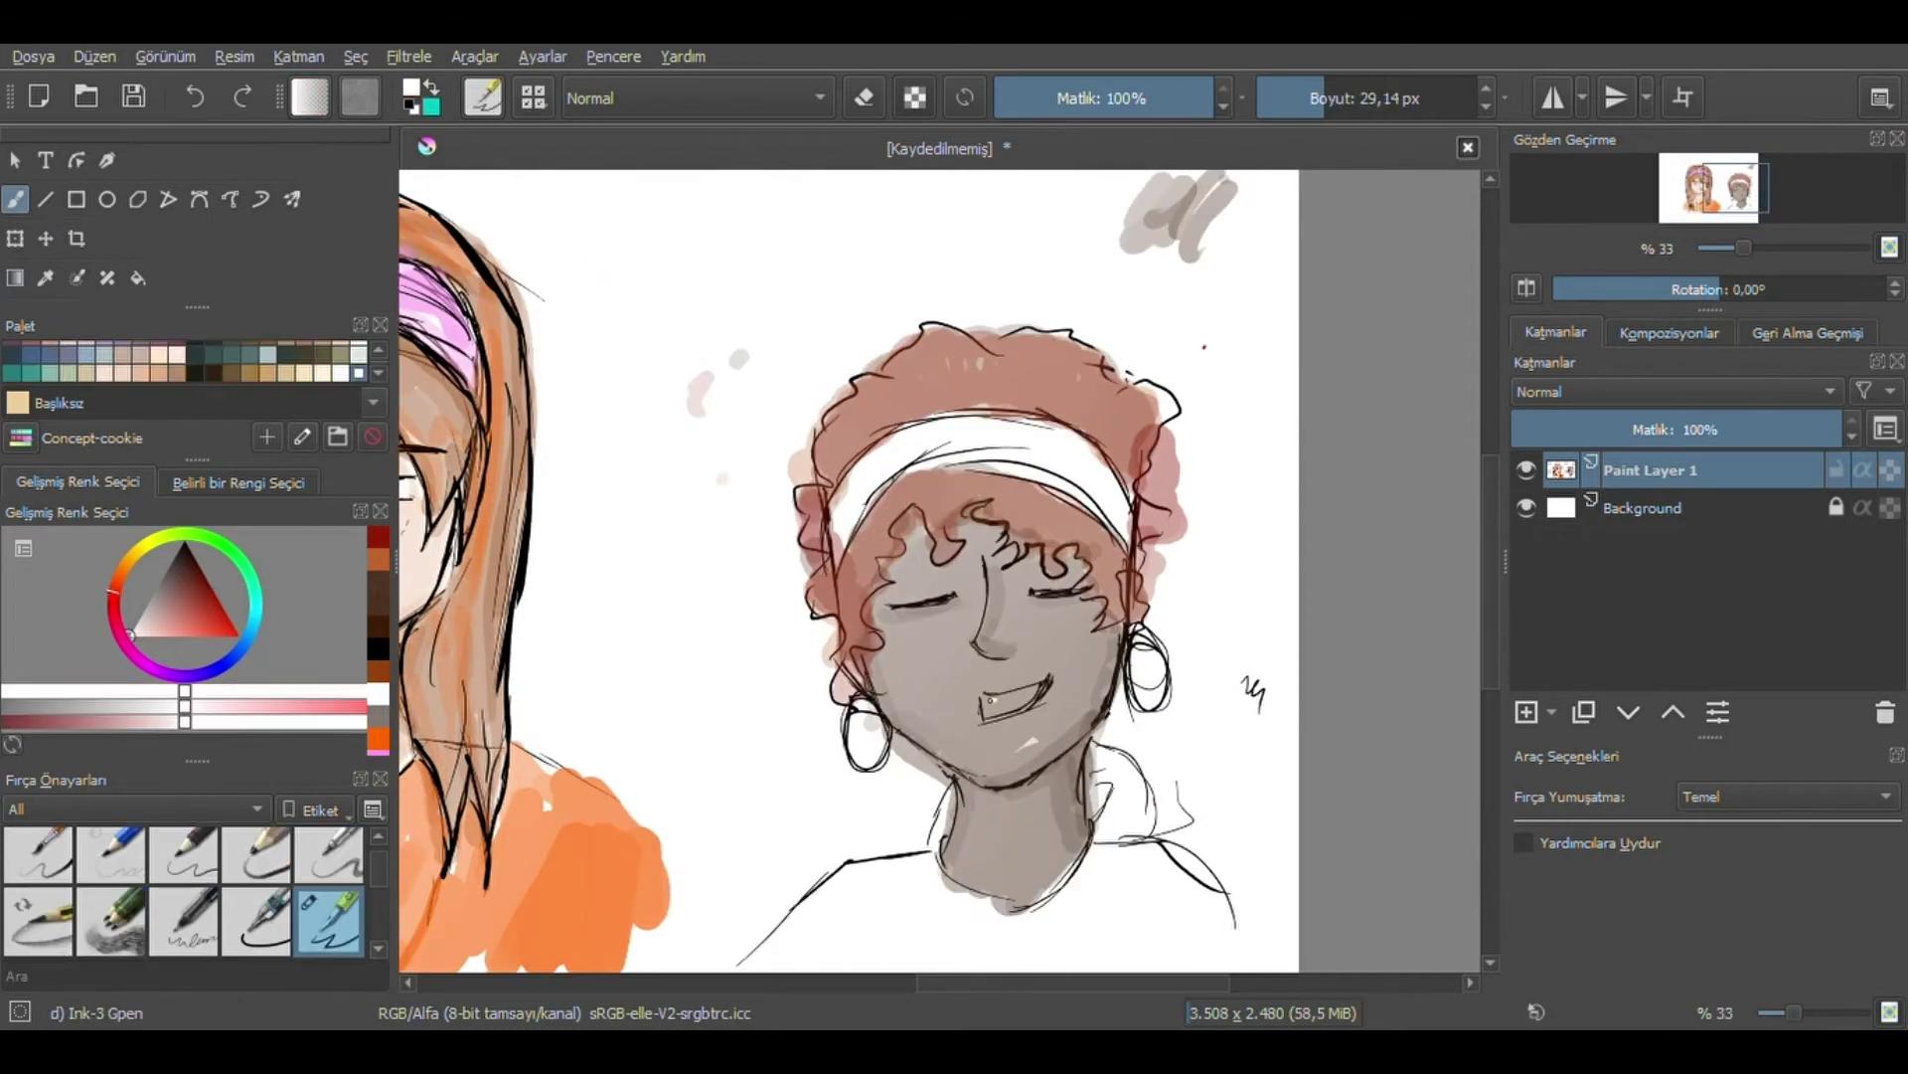
# Paint white teeth into the smile and add a small black mark beside the head.
pyautogui.moveTo(993, 707); pyautogui.dragTo(1039, 688)
pyautogui.scroll(2, 189, 363)
pyautogui.click(12, 373)
pyautogui.moveTo(1233, 596); pyautogui.dragTo(1247, 618)
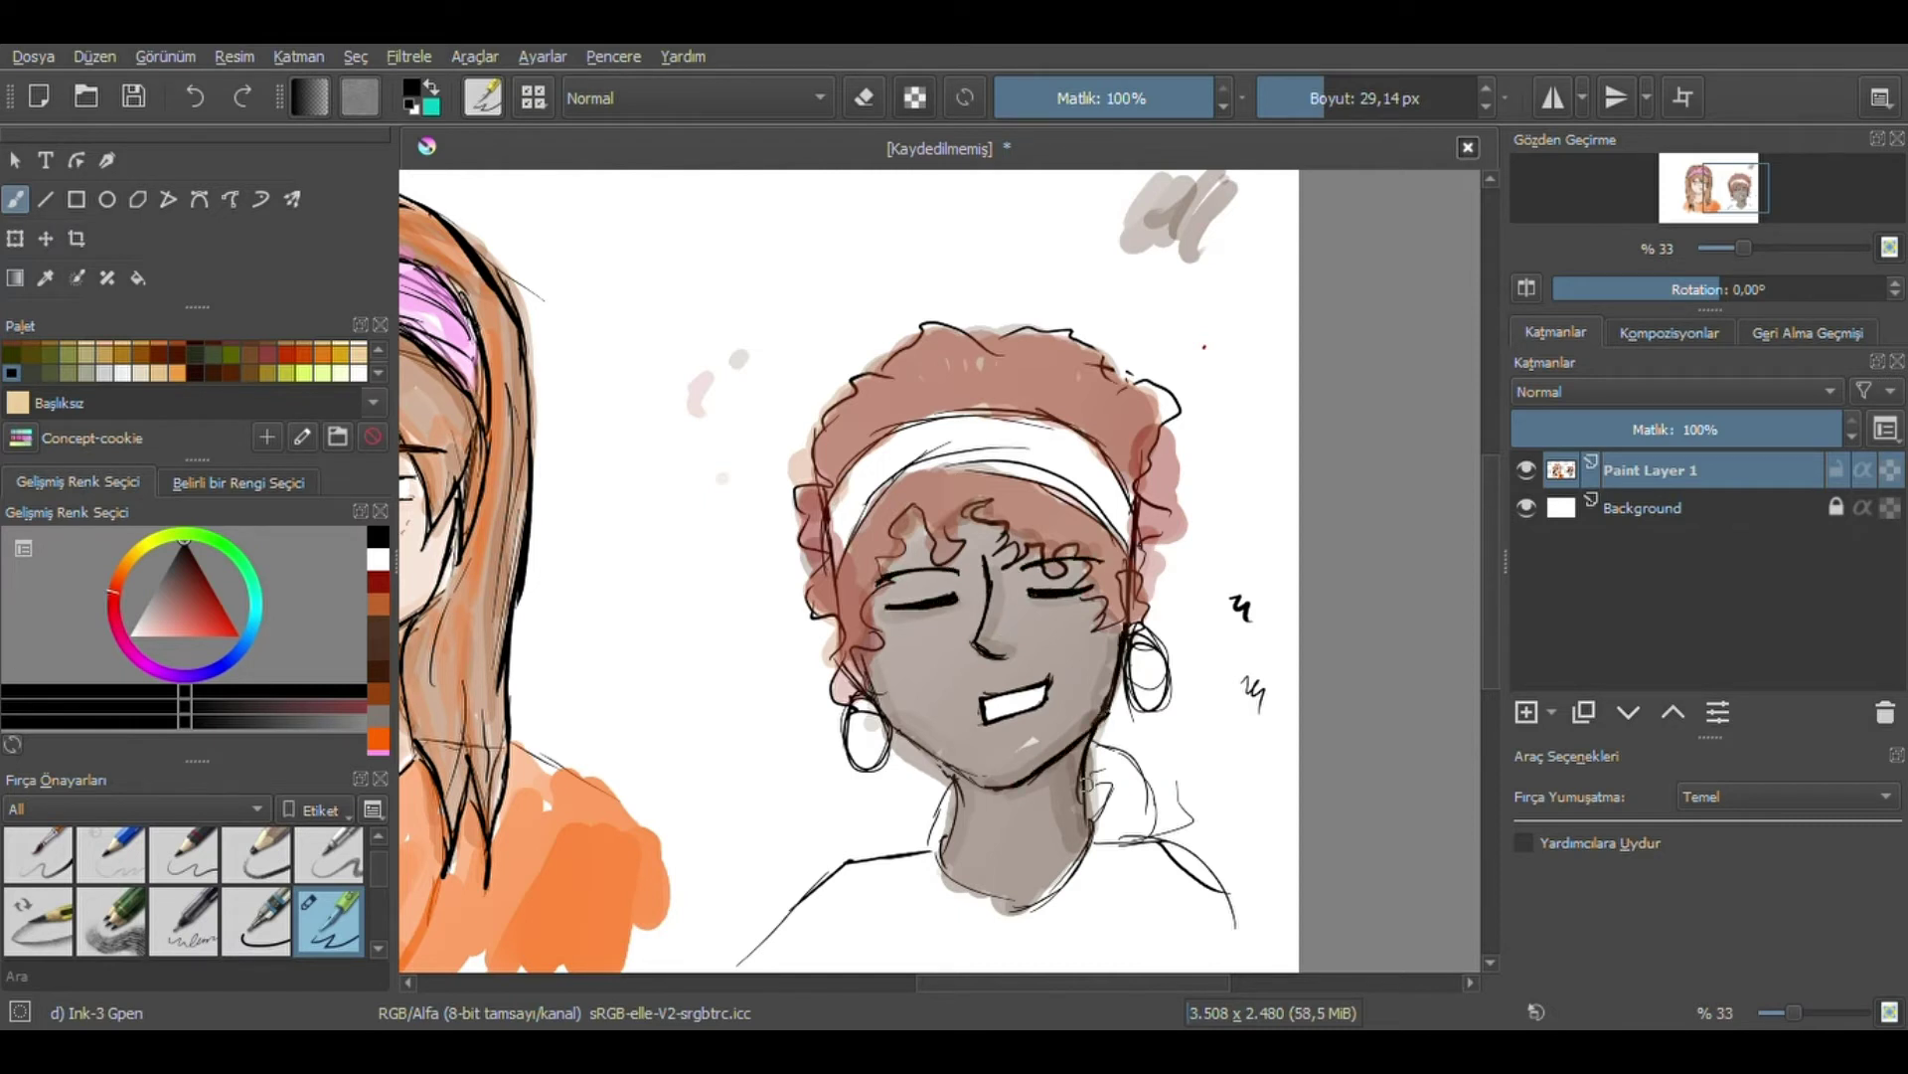
pyautogui.press('/')
pyautogui.scroll(-2, 188, 363)
pyautogui.click(303, 372)
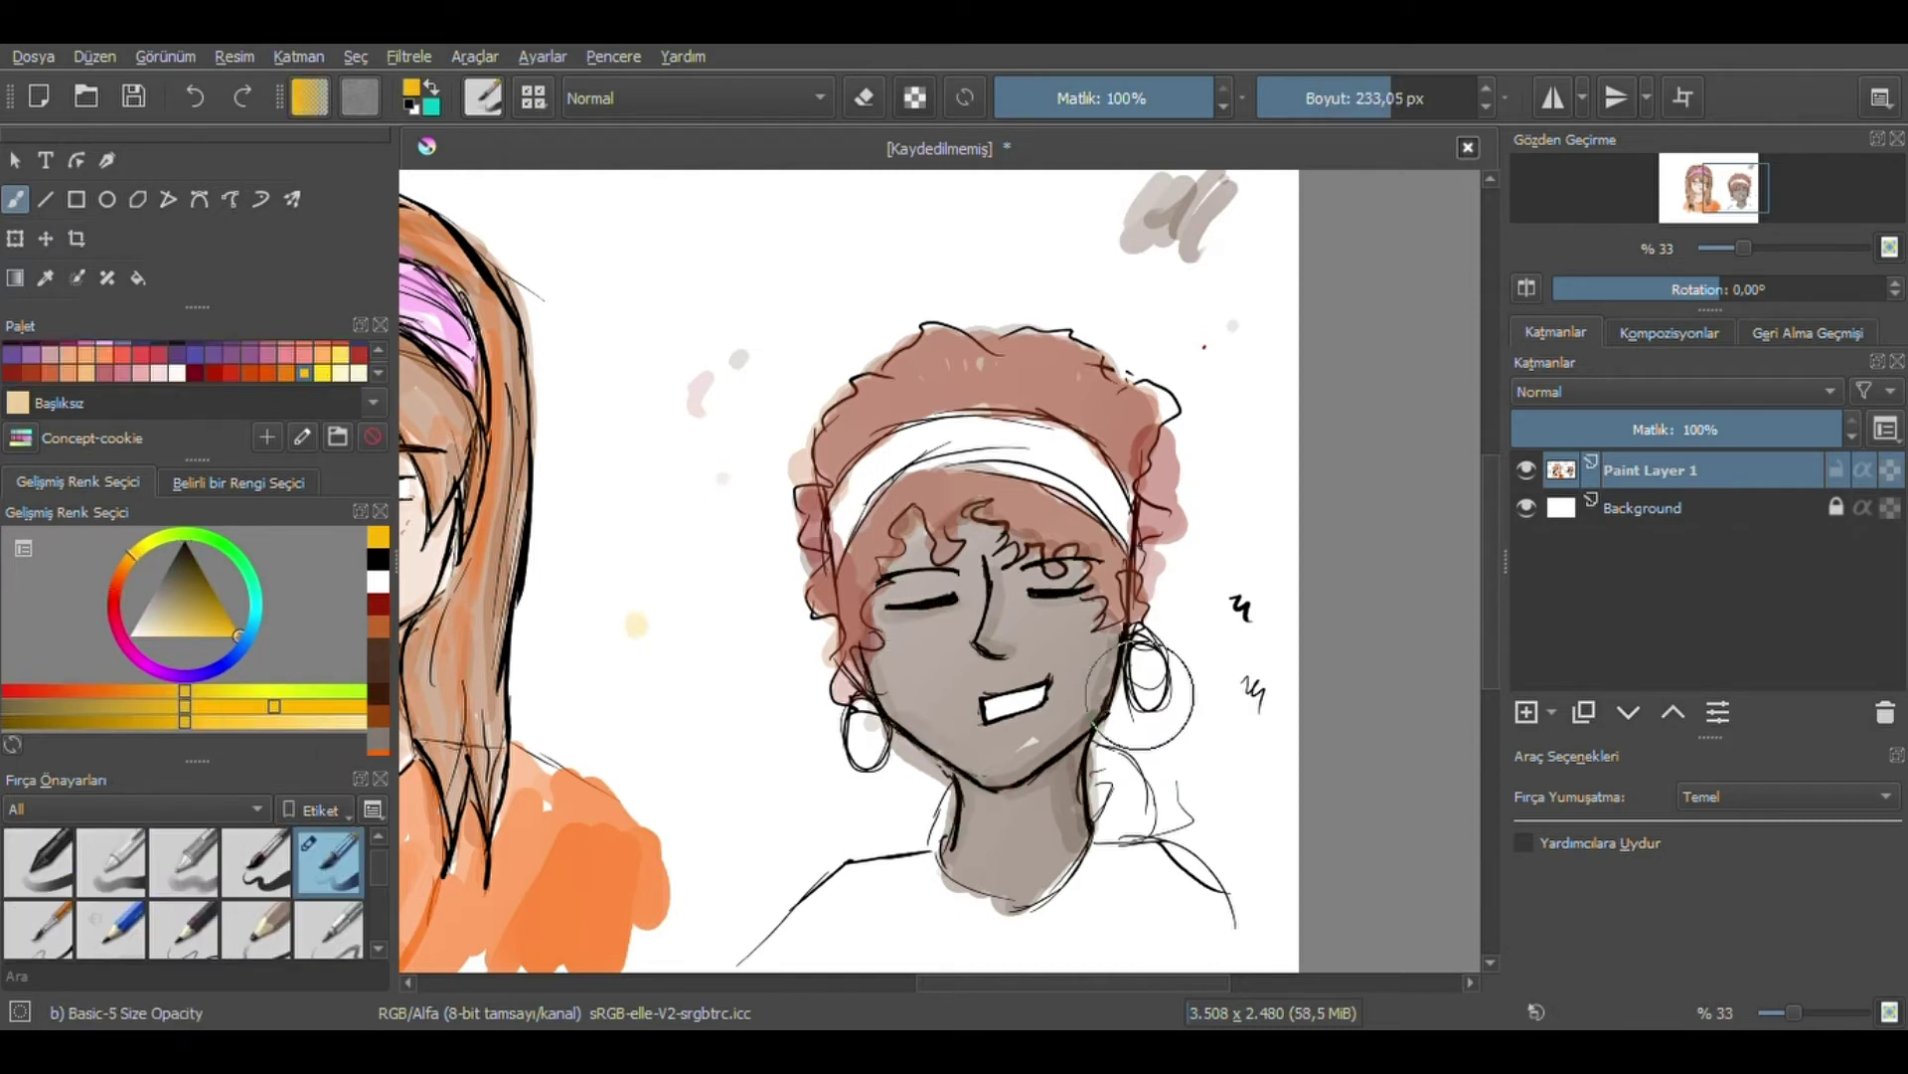
# Paint both earrings and the headband yellow, plus a yellow dab below the neck.
pyautogui.moveTo(1143, 646); pyautogui.dragTo(1153, 700)
pyautogui.moveTo(860, 708); pyautogui.dragTo(872, 757)
pyautogui.moveTo(830, 532); pyautogui.dragTo(1133, 492)
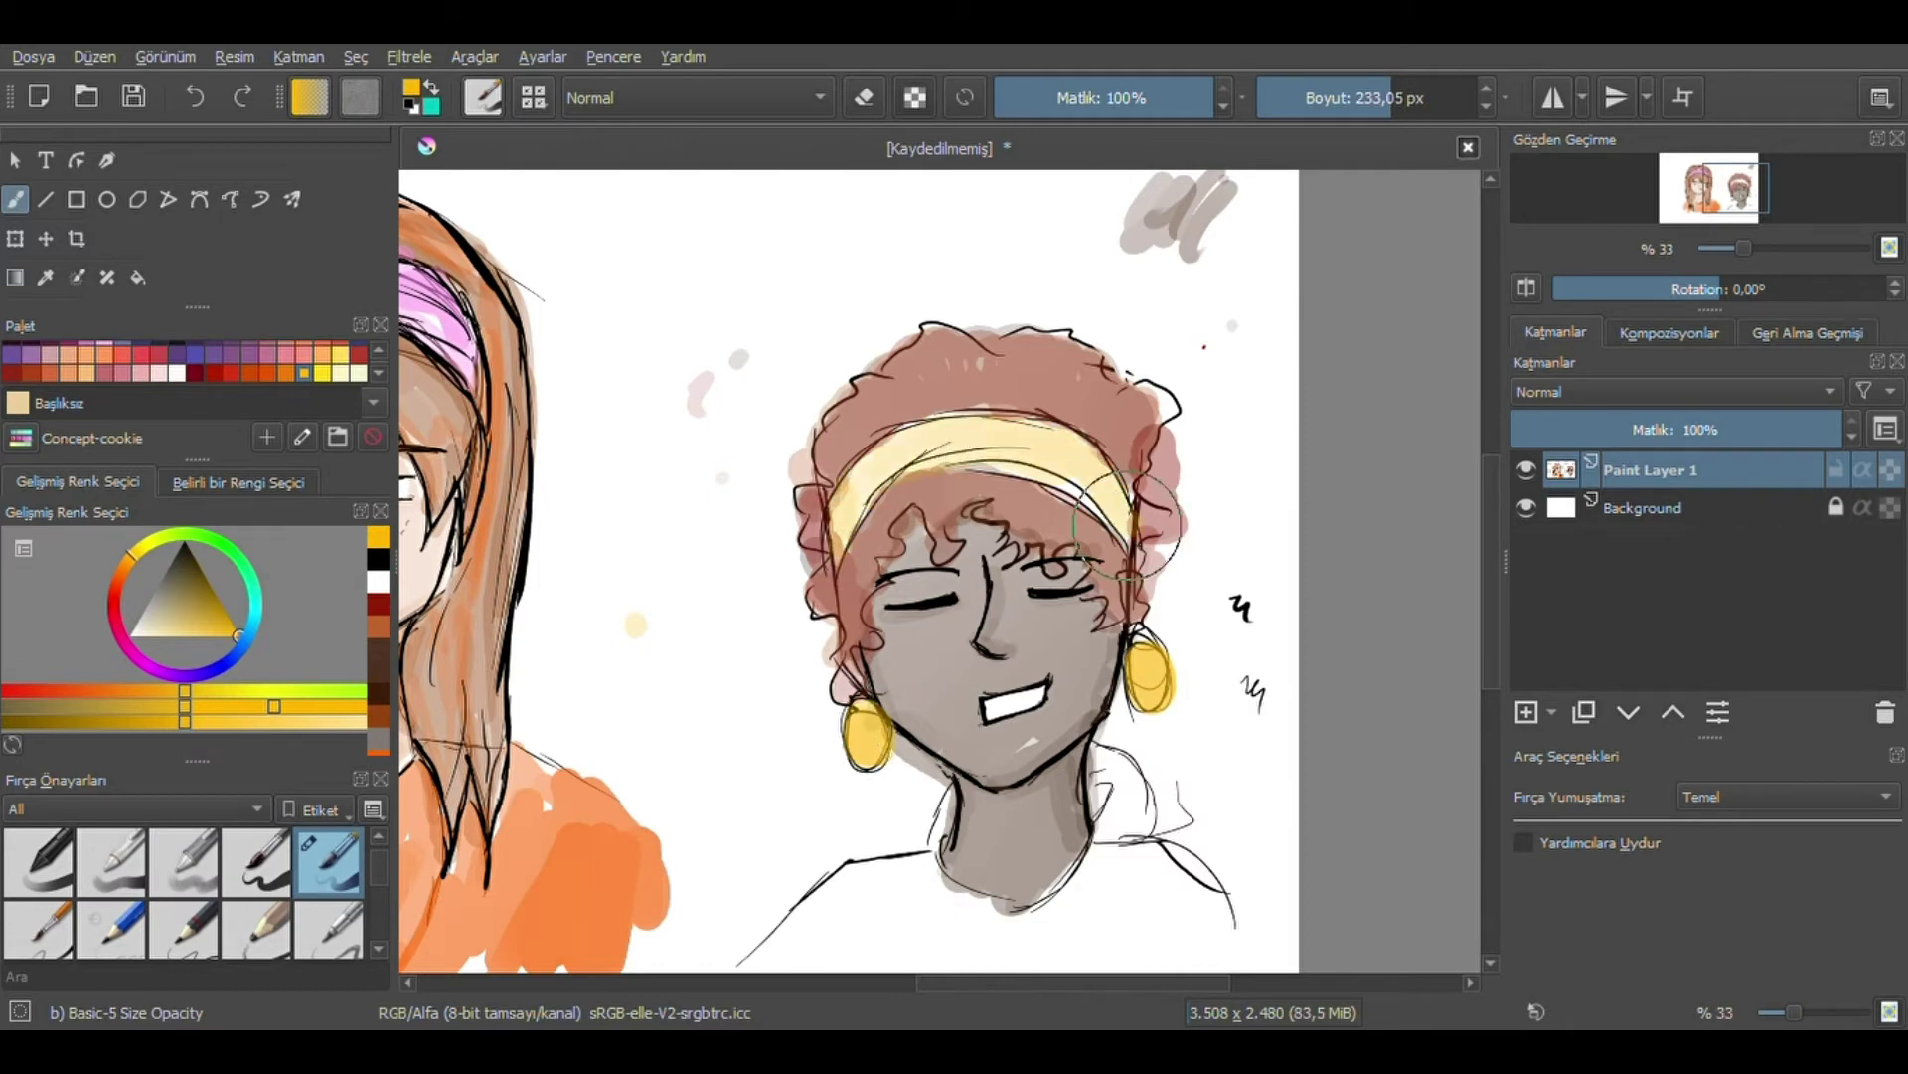
pyautogui.moveTo(1491, 544); pyautogui.dragTo(1491, 599)
pyautogui.click(1009, 817)
# With the black inking pen, ink the hair's curly outline and side curls.
pyautogui.click(328, 919)
pyautogui.press('d')
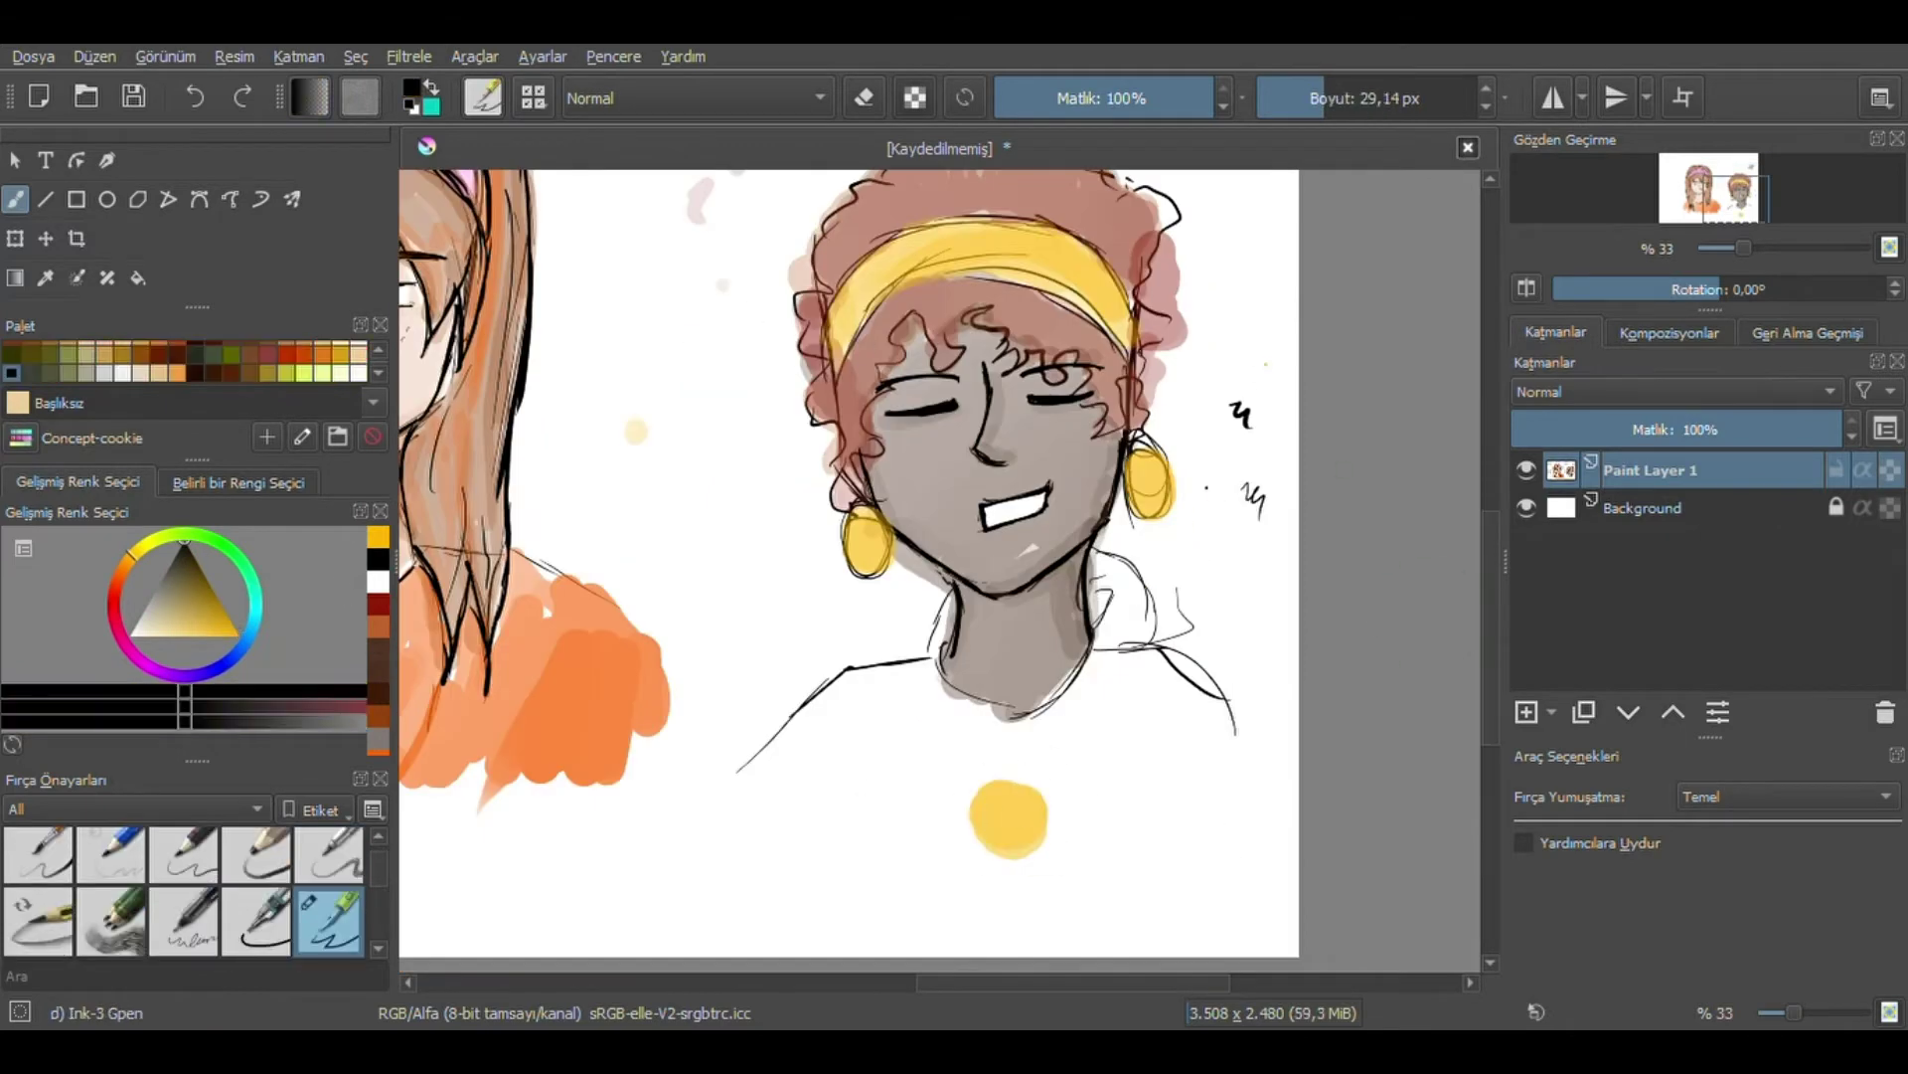
pyautogui.moveTo(1205, 497); pyautogui.dragTo(1231, 485)
pyautogui.moveTo(954, 338); pyautogui.dragTo(1108, 428)
pyautogui.scroll(5, 844, 566)
pyautogui.moveTo(964, 497)
pyautogui.mouseDown()
pyautogui.moveTo(1153, 626)
pyautogui.moveTo(1053, 328)
pyautogui.moveTo(810, 566)
pyautogui.moveTo(870, 696)
pyautogui.mouseUp()
pyautogui.moveTo(940, 502); pyautogui.dragTo(885, 572)
# Ink more curls over the forehead, along the top and on the left of the hair.
pyautogui.moveTo(1004, 487); pyautogui.dragTo(955, 557)
pyautogui.moveTo(855, 378); pyautogui.dragTo(930, 447)
pyautogui.moveTo(1078, 522); pyautogui.dragTo(935, 497)
pyautogui.moveTo(969, 393); pyautogui.dragTo(1019, 350)
pyautogui.moveTo(904, 425)
pyautogui.mouseDown()
pyautogui.moveTo(857, 591)
pyautogui.moveTo(910, 422)
pyautogui.mouseUp()
pyautogui.moveTo(880, 497)
pyautogui.mouseDown()
pyautogui.moveTo(1024, 477)
pyautogui.moveTo(1128, 547)
pyautogui.moveTo(903, 423)
pyautogui.mouseUp()
# Outline the headband and earrings in black and draw the pendant necklace lines.
pyautogui.moveTo(833, 552); pyautogui.dragTo(1110, 465)
pyautogui.moveTo(1133, 626); pyautogui.dragTo(1125, 682)
pyautogui.moveTo(867, 696); pyautogui.dragTo(856, 765)
pyautogui.scroll(-3, 850, 572)
pyautogui.moveTo(994, 785); pyautogui.dragTo(1004, 855)
pyautogui.moveTo(1101, 626); pyautogui.dragTo(1034, 765)
pyautogui.moveTo(934, 626); pyautogui.dragTo(989, 771)
# Draw the shirt collar and both shoulder lines around the neck.
pyautogui.moveTo(1153, 644); pyautogui.dragTo(1064, 737)
pyautogui.moveTo(1123, 547); pyautogui.dragTo(1188, 644)
pyautogui.moveTo(949, 574)
pyautogui.mouseDown()
pyautogui.moveTo(905, 756)
pyautogui.moveTo(895, 691)
pyautogui.mouseUp()
pyautogui.moveTo(888, 656); pyautogui.dragTo(689, 792)
pyautogui.moveTo(1173, 641); pyautogui.dragTo(1274, 741)
pyautogui.press('/')
pyautogui.click(162, 672)
pyautogui.click(166, 611)
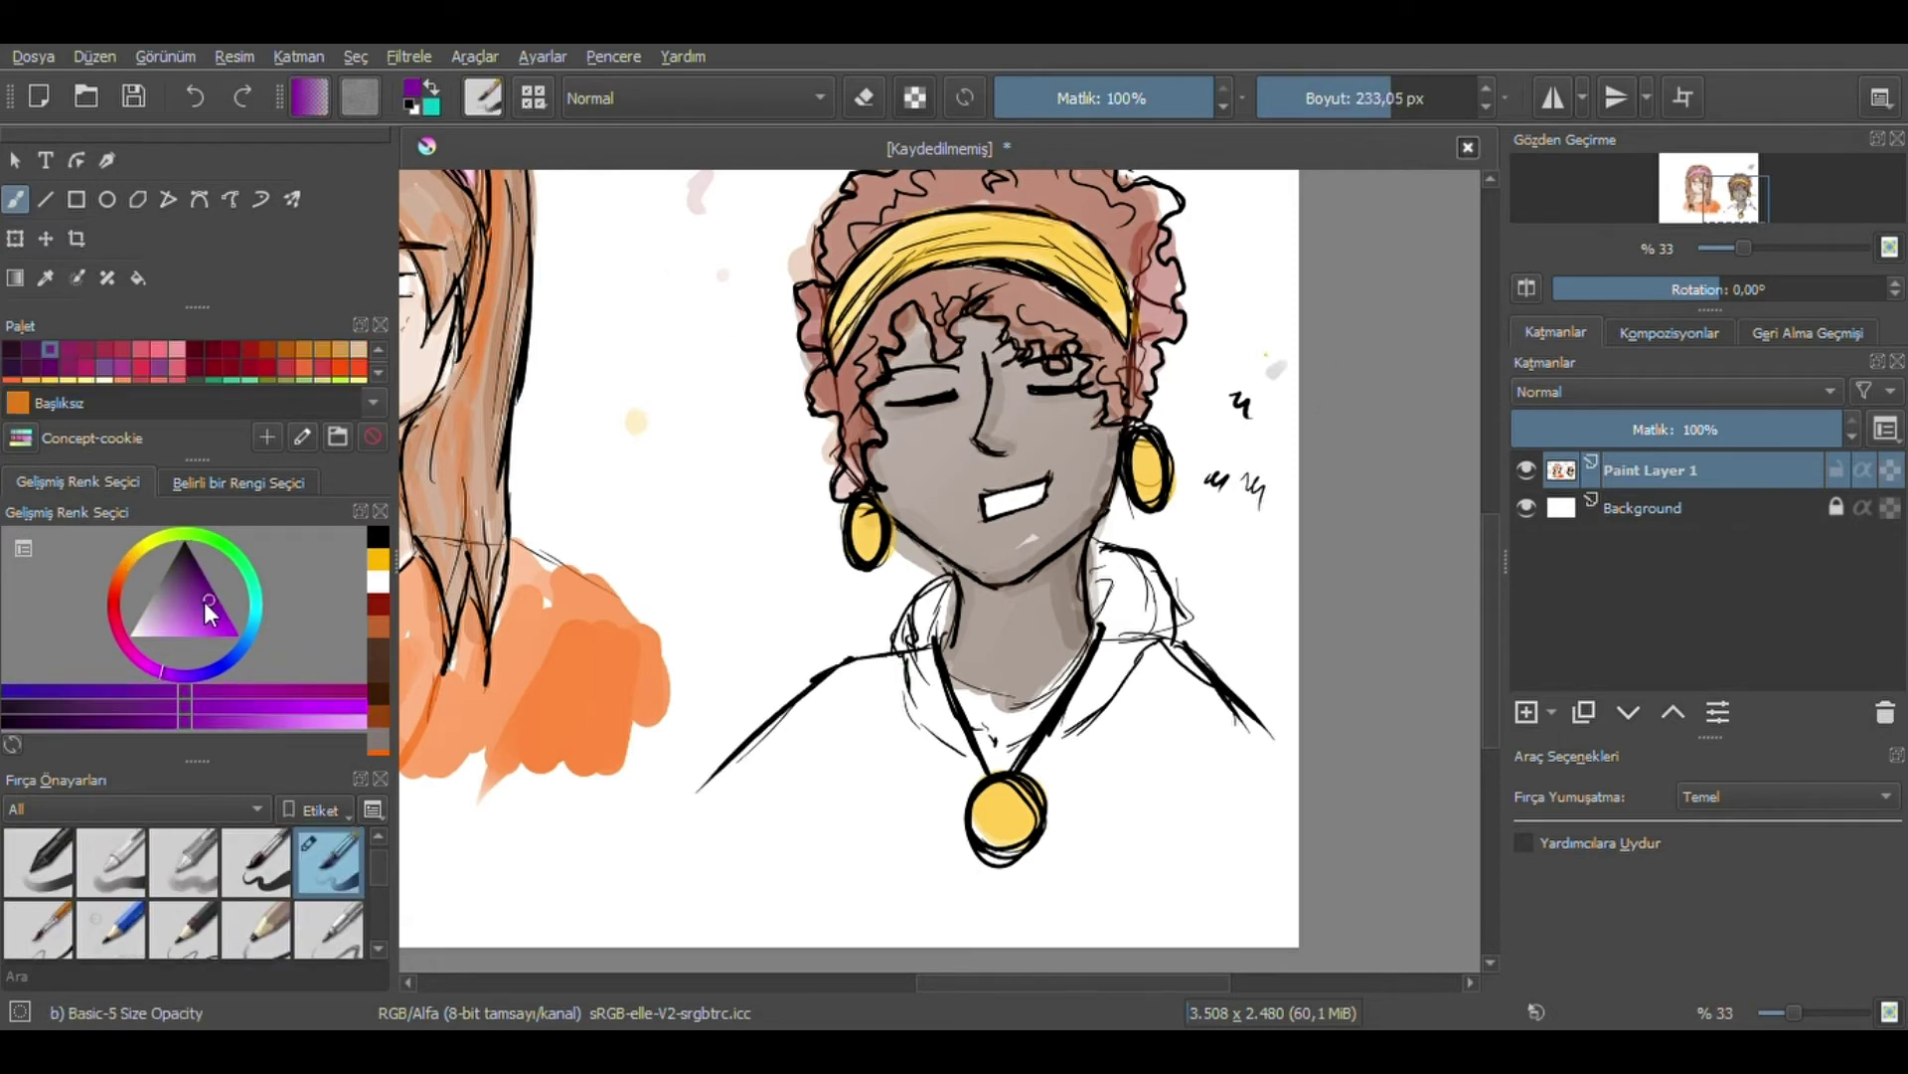
# Paint the shirt lavender, deepening the purple around the collar and neck.
pyautogui.moveTo(637, 497); pyautogui.dragTo(700, 477)
pyautogui.moveTo(735, 785)
pyautogui.mouseDown()
pyautogui.moveTo(1074, 684)
pyautogui.moveTo(1242, 815)
pyautogui.mouseUp()
pyautogui.moveTo(1144, 676); pyautogui.dragTo(885, 831)
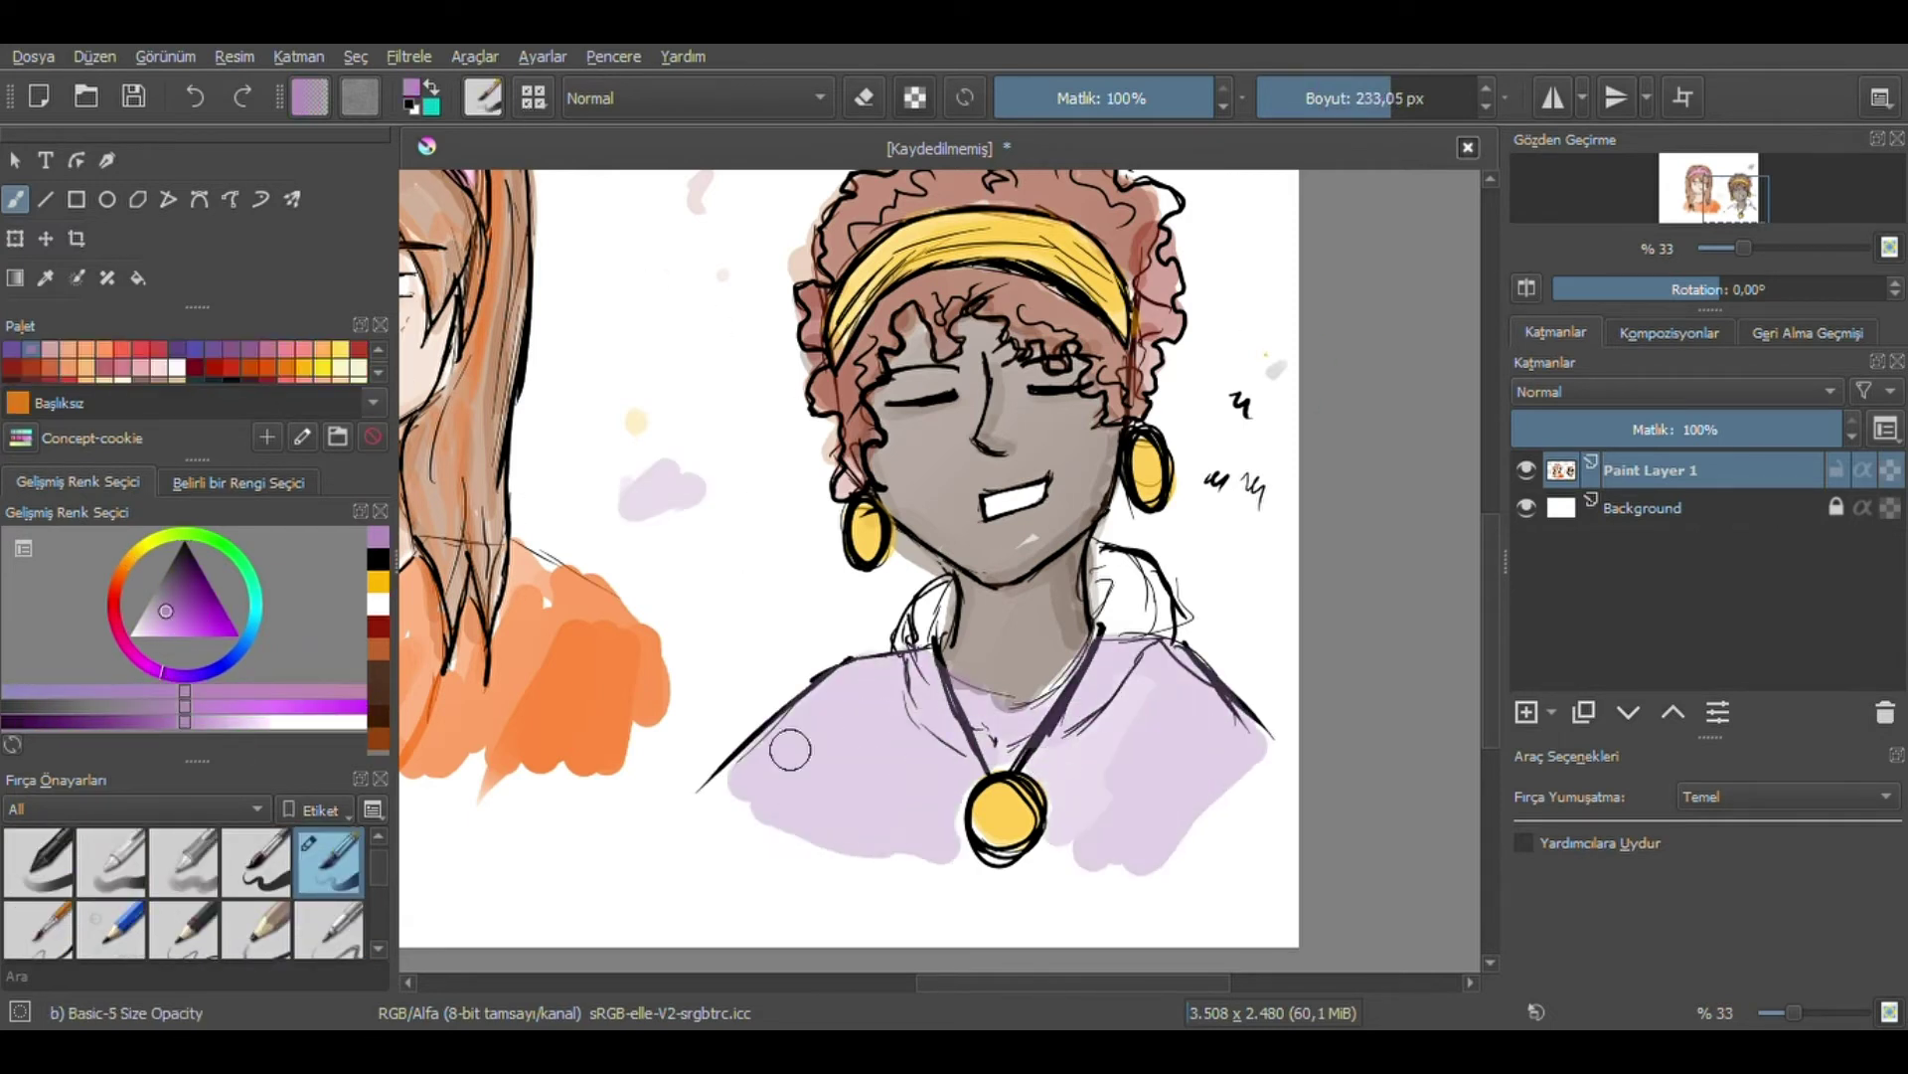
pyautogui.moveTo(755, 795); pyautogui.dragTo(852, 682)
pyautogui.moveTo(920, 614)
pyautogui.mouseDown()
pyautogui.moveTo(1143, 557)
pyautogui.moveTo(1073, 716)
pyautogui.mouseUp()
pyautogui.moveTo(1133, 587); pyautogui.dragTo(945, 696)
pyautogui.moveTo(1242, 756); pyautogui.dragTo(924, 676)
# Ink the collar edges, the necklace cords and two diagonal shirt lines.
pyautogui.press('/')
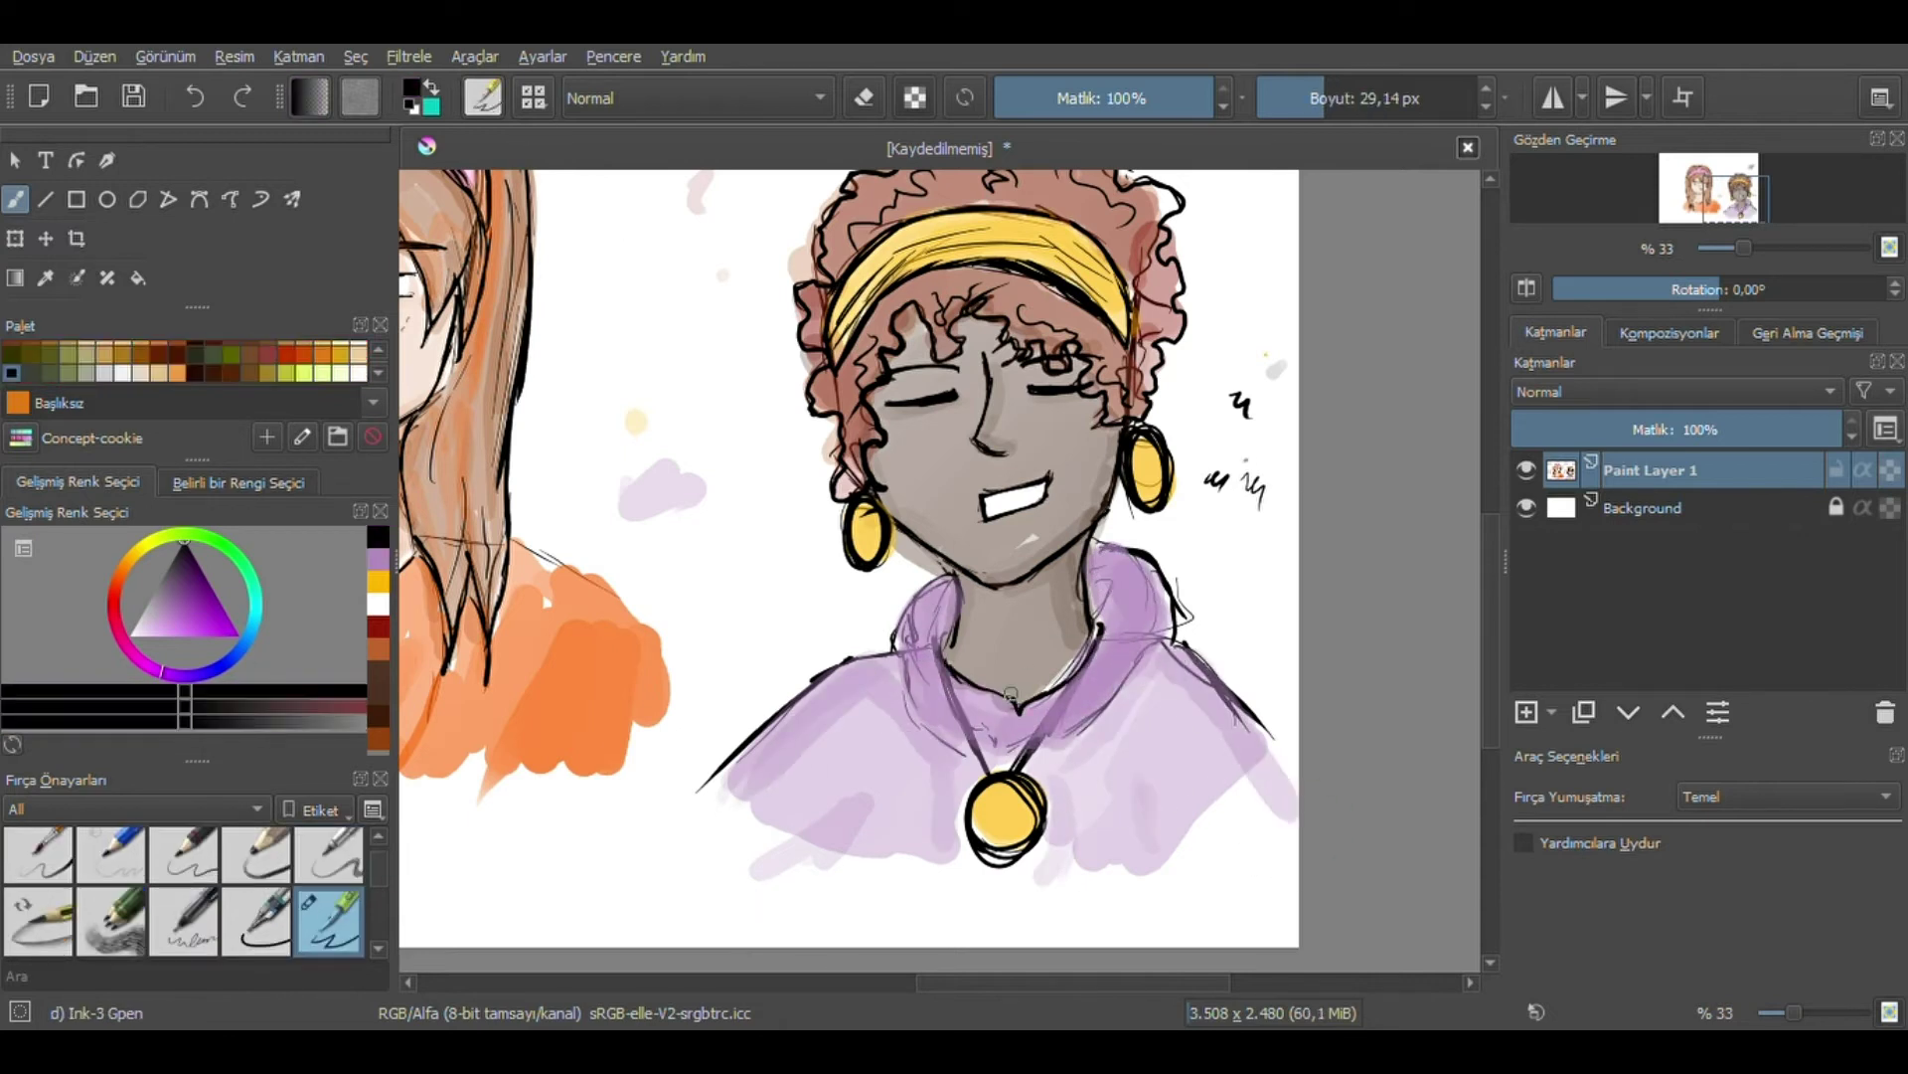
pyautogui.moveTo(962, 621); pyautogui.dragTo(887, 754)
pyautogui.moveTo(952, 580)
pyautogui.mouseDown()
pyautogui.moveTo(891, 636)
pyautogui.moveTo(999, 776)
pyautogui.mouseUp()
pyautogui.moveTo(1099, 631); pyautogui.dragTo(1025, 776)
pyautogui.moveTo(866, 811); pyautogui.dragTo(790, 882)
pyautogui.moveTo(1168, 801); pyautogui.dragTo(1261, 902)
# Erase stray scribbles at the top right and the lilac smudge on the left.
pyautogui.press('/')
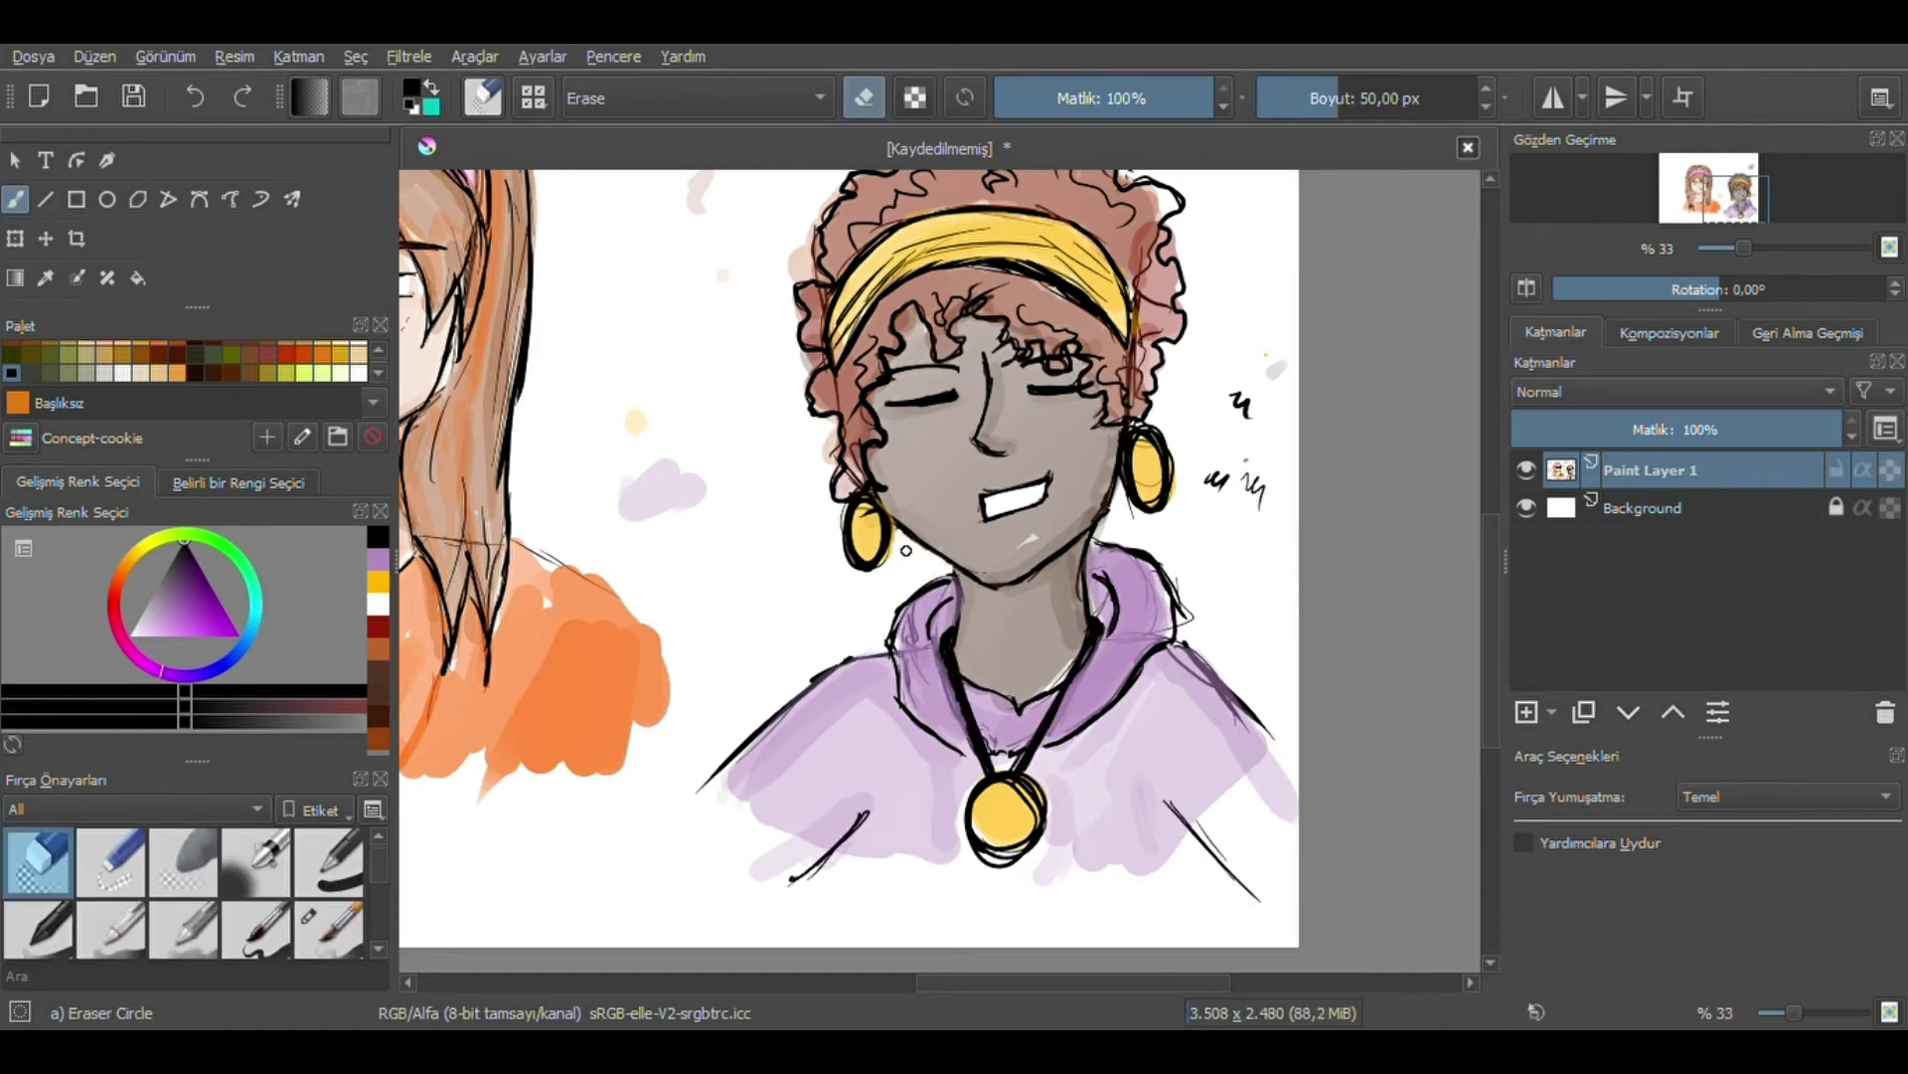
pyautogui.moveTo(1188, 601); pyautogui.dragTo(1217, 480)
pyautogui.scroll(3, 1217, 480)
pyautogui.moveTo(1222, 348); pyautogui.dragTo(1173, 208)
pyautogui.moveTo(701, 368); pyautogui.dragTo(671, 719)
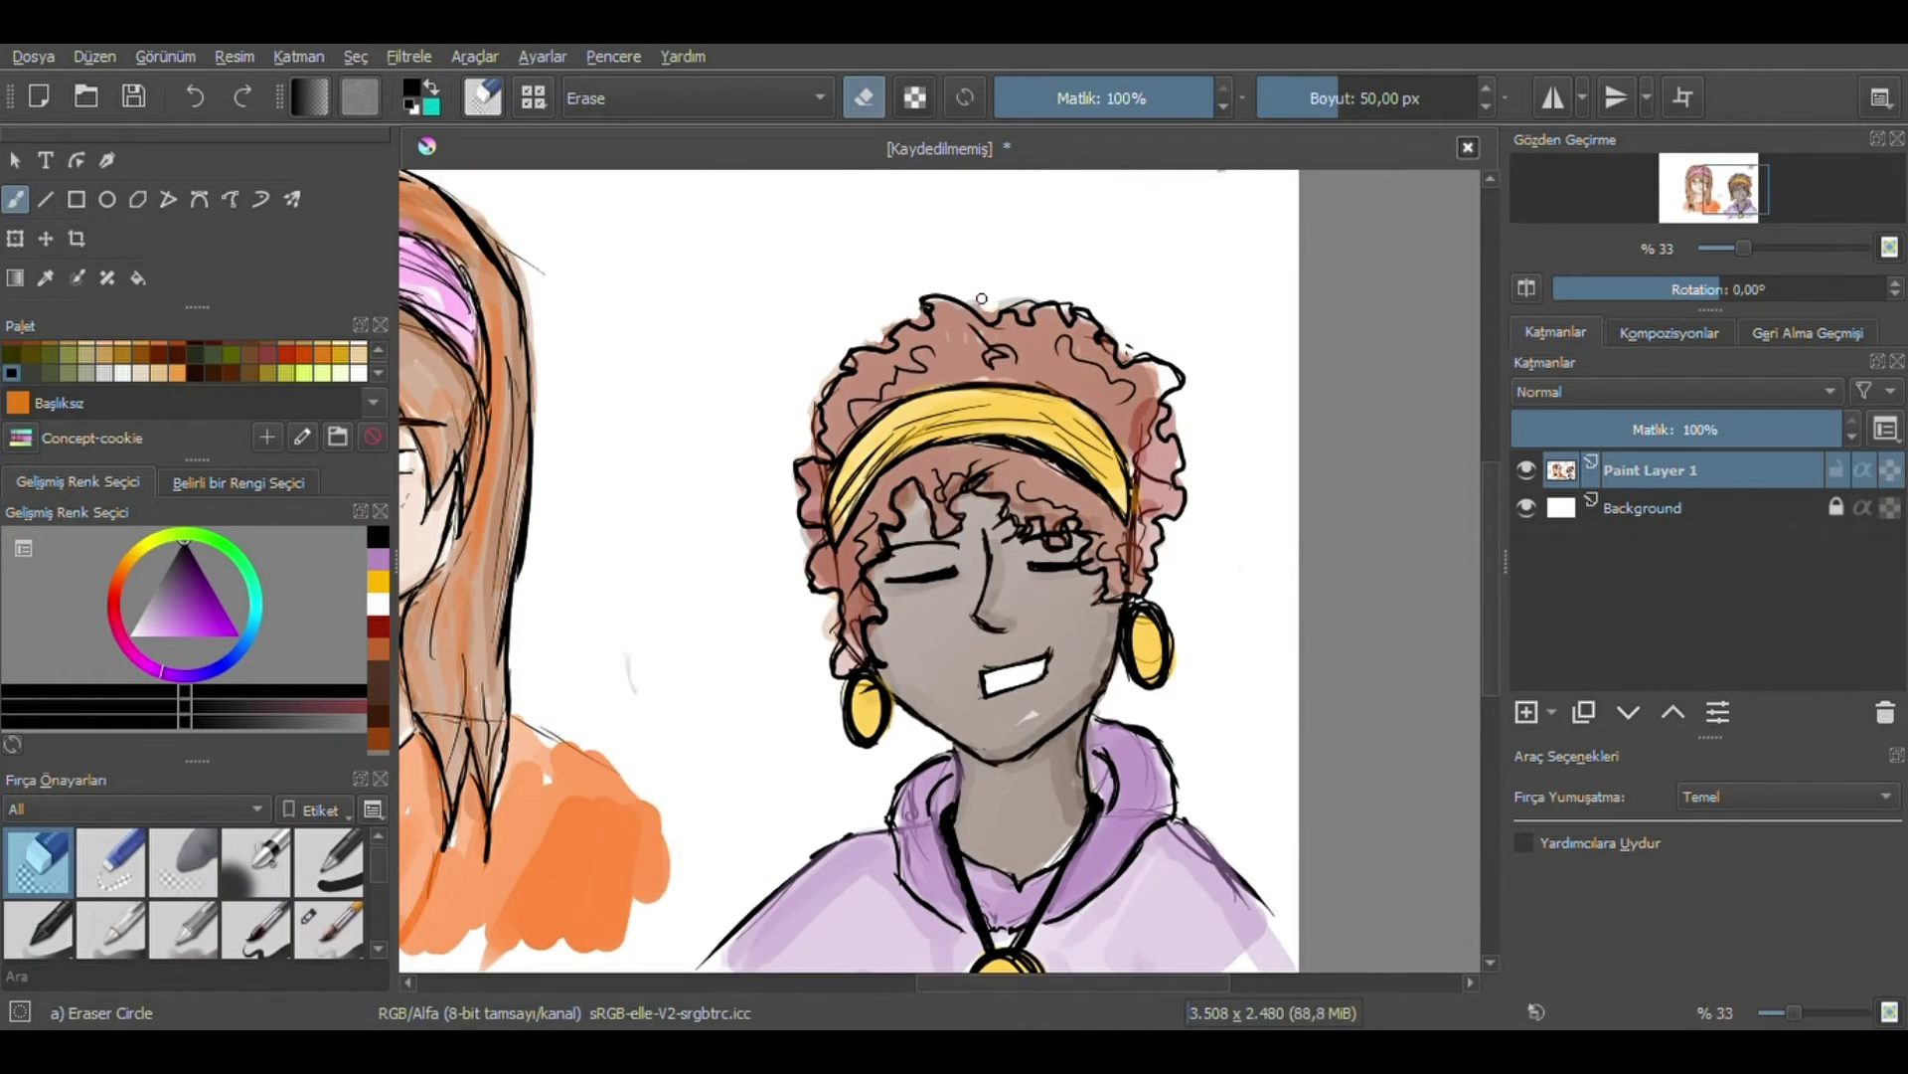
pyautogui.press('-')
# Draw an oval head outline on the left with hair strokes beside it.
pyautogui.press('j')
pyautogui.press('/')
pyautogui.moveTo(464, 403); pyautogui.dragTo(693, 664)
pyautogui.press('b')
pyautogui.press(']')
pyautogui.moveTo(685, 556); pyautogui.dragTo(681, 654)
# Add vertical hair strokes with a larger pen and erase the oval's lower-right arc.
pyautogui.press(']')
pyautogui.moveTo(467, 561); pyautogui.dragTo(477, 648)
pyautogui.press('e')
pyautogui.moveTo(682, 582); pyautogui.dragTo(616, 648)
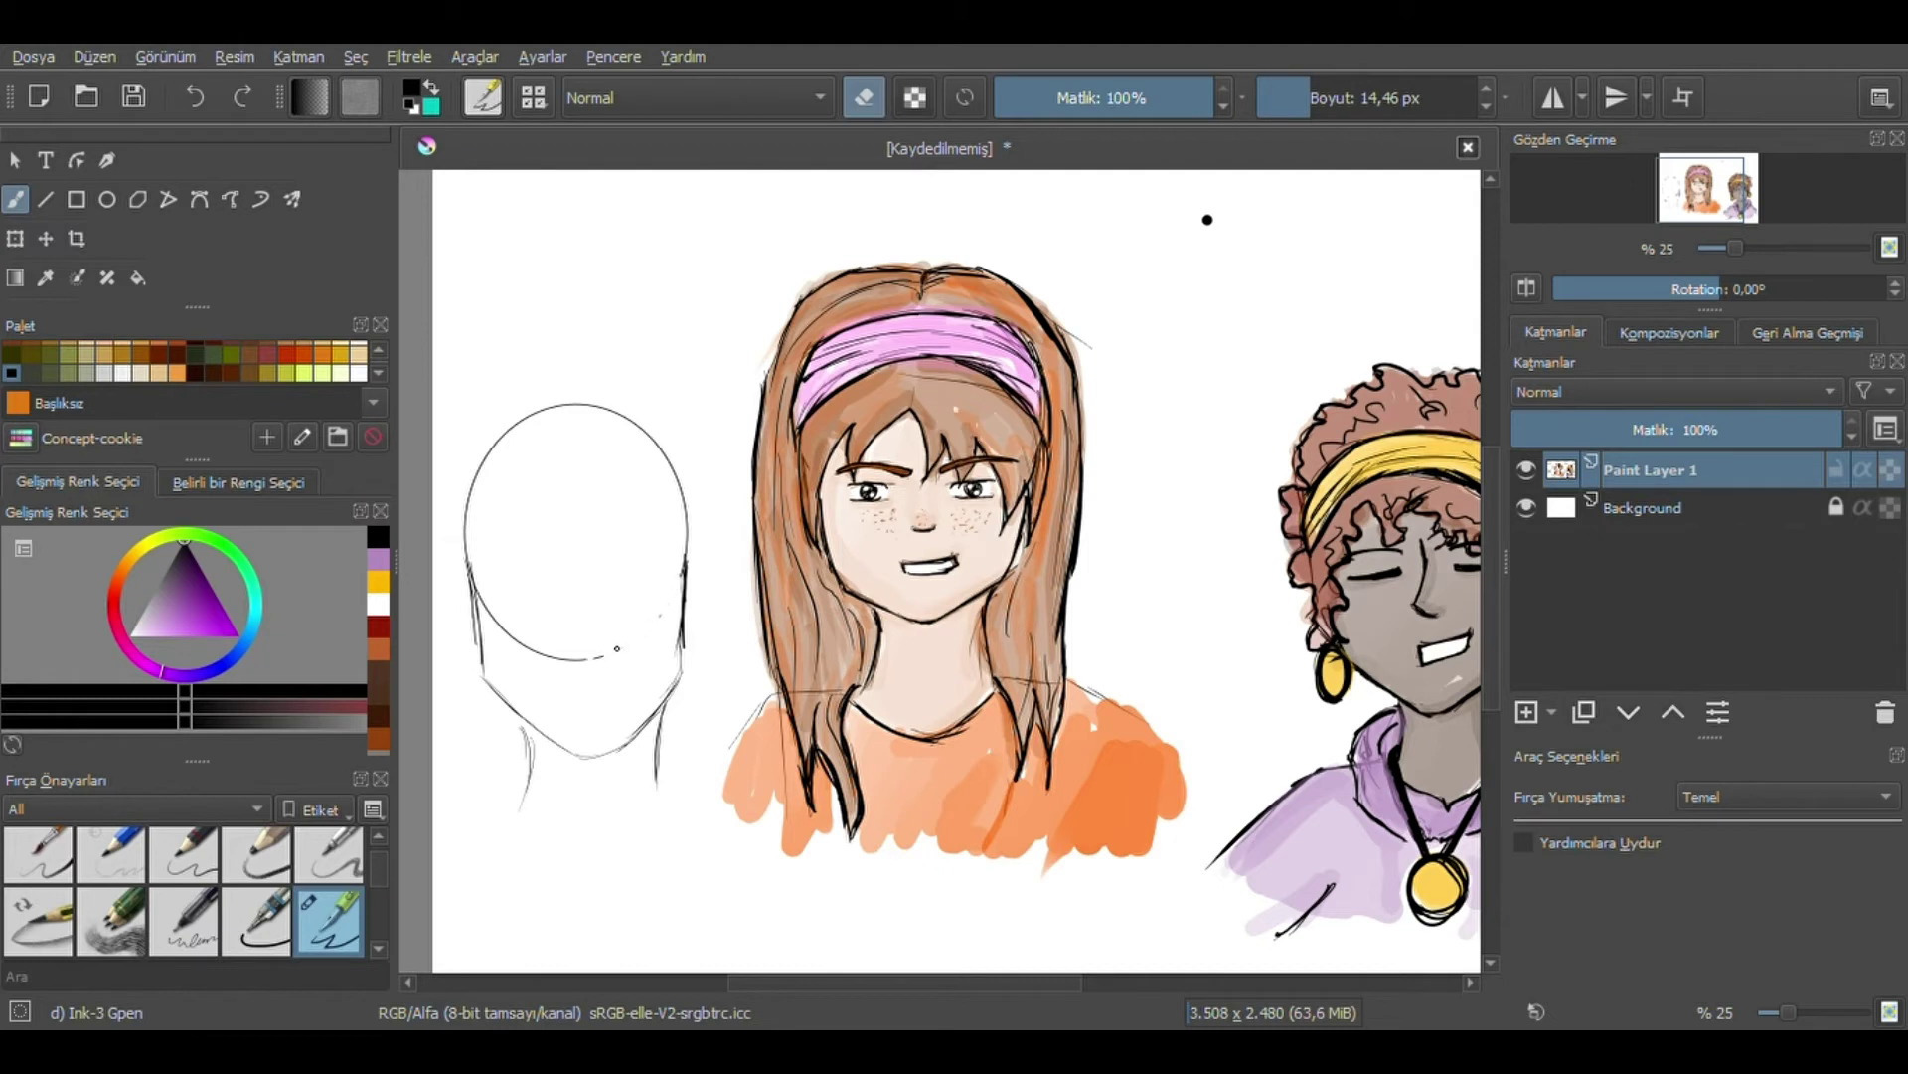
pyautogui.press('e')
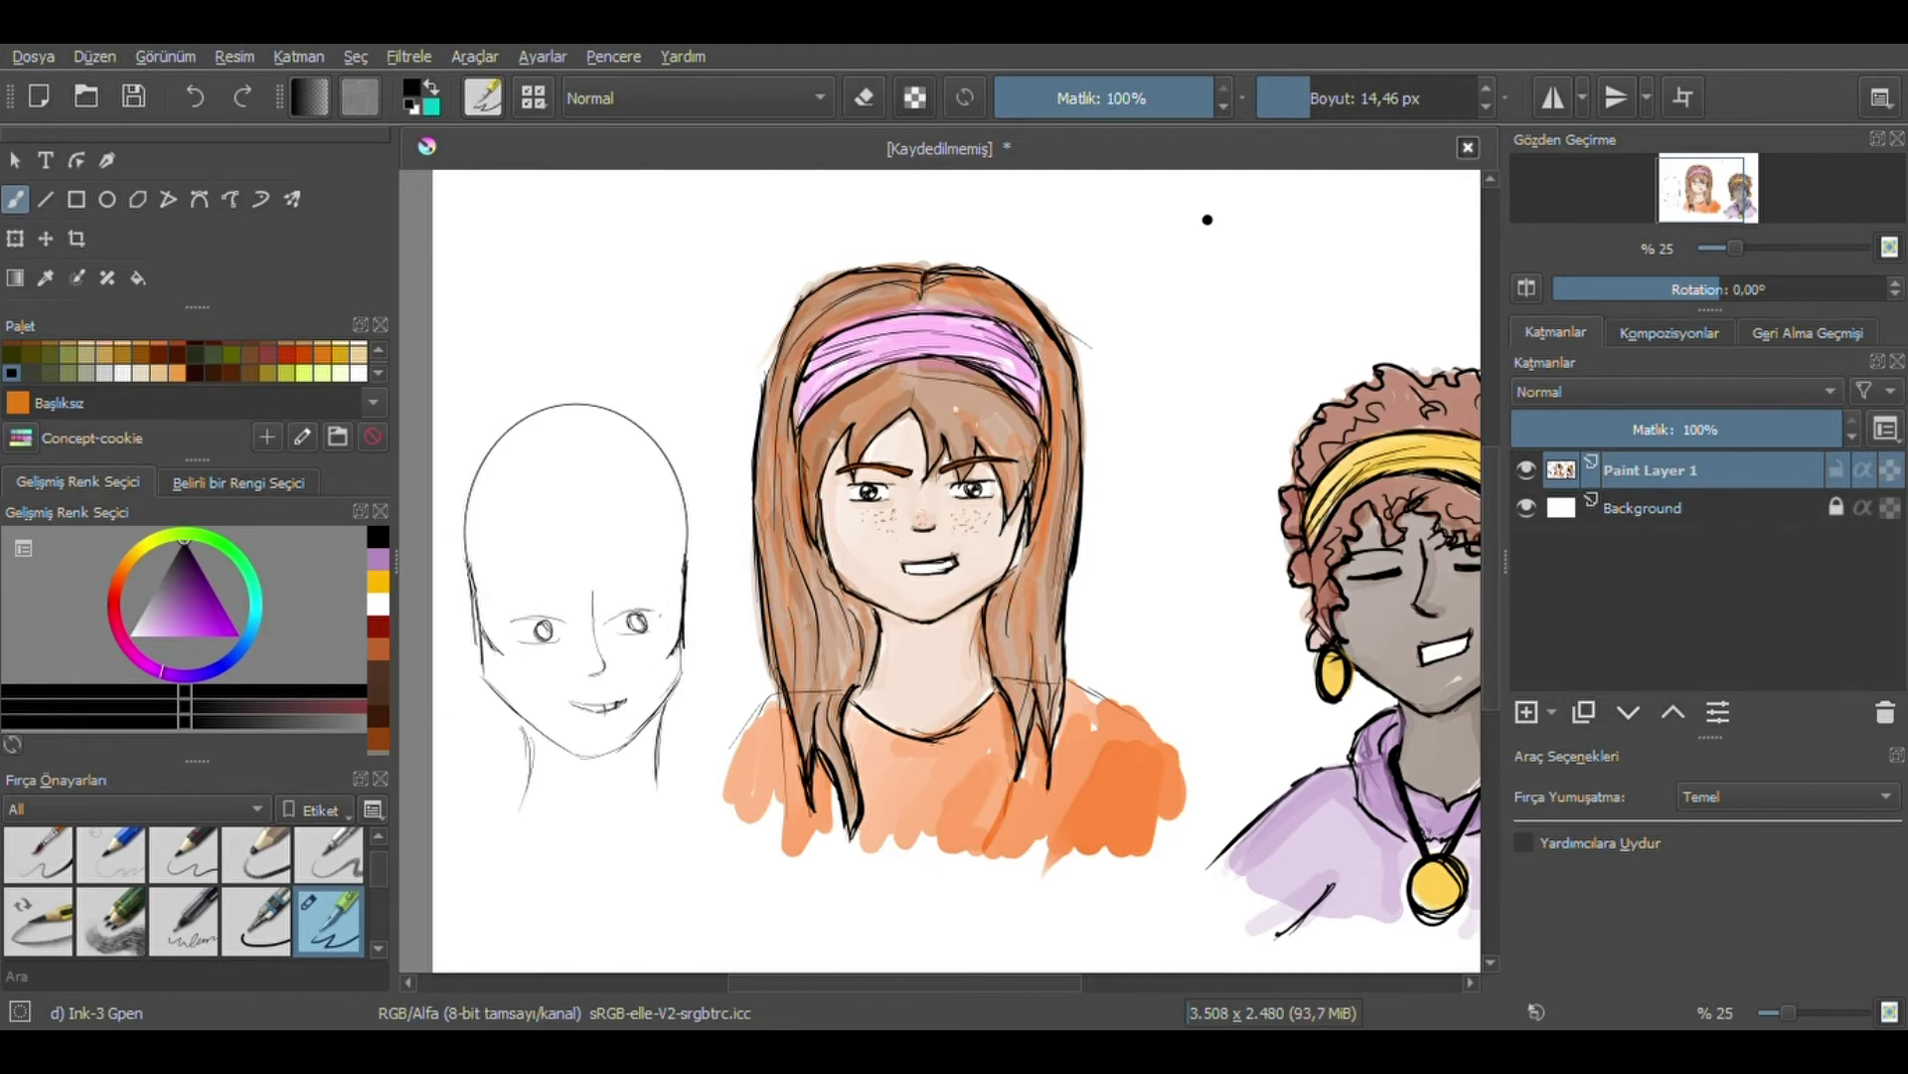
# Erase the old chin and redraw the jaw and cheek lines.
pyautogui.press('e')
pyautogui.moveTo(678, 674); pyautogui.dragTo(492, 696)
pyautogui.press('e')
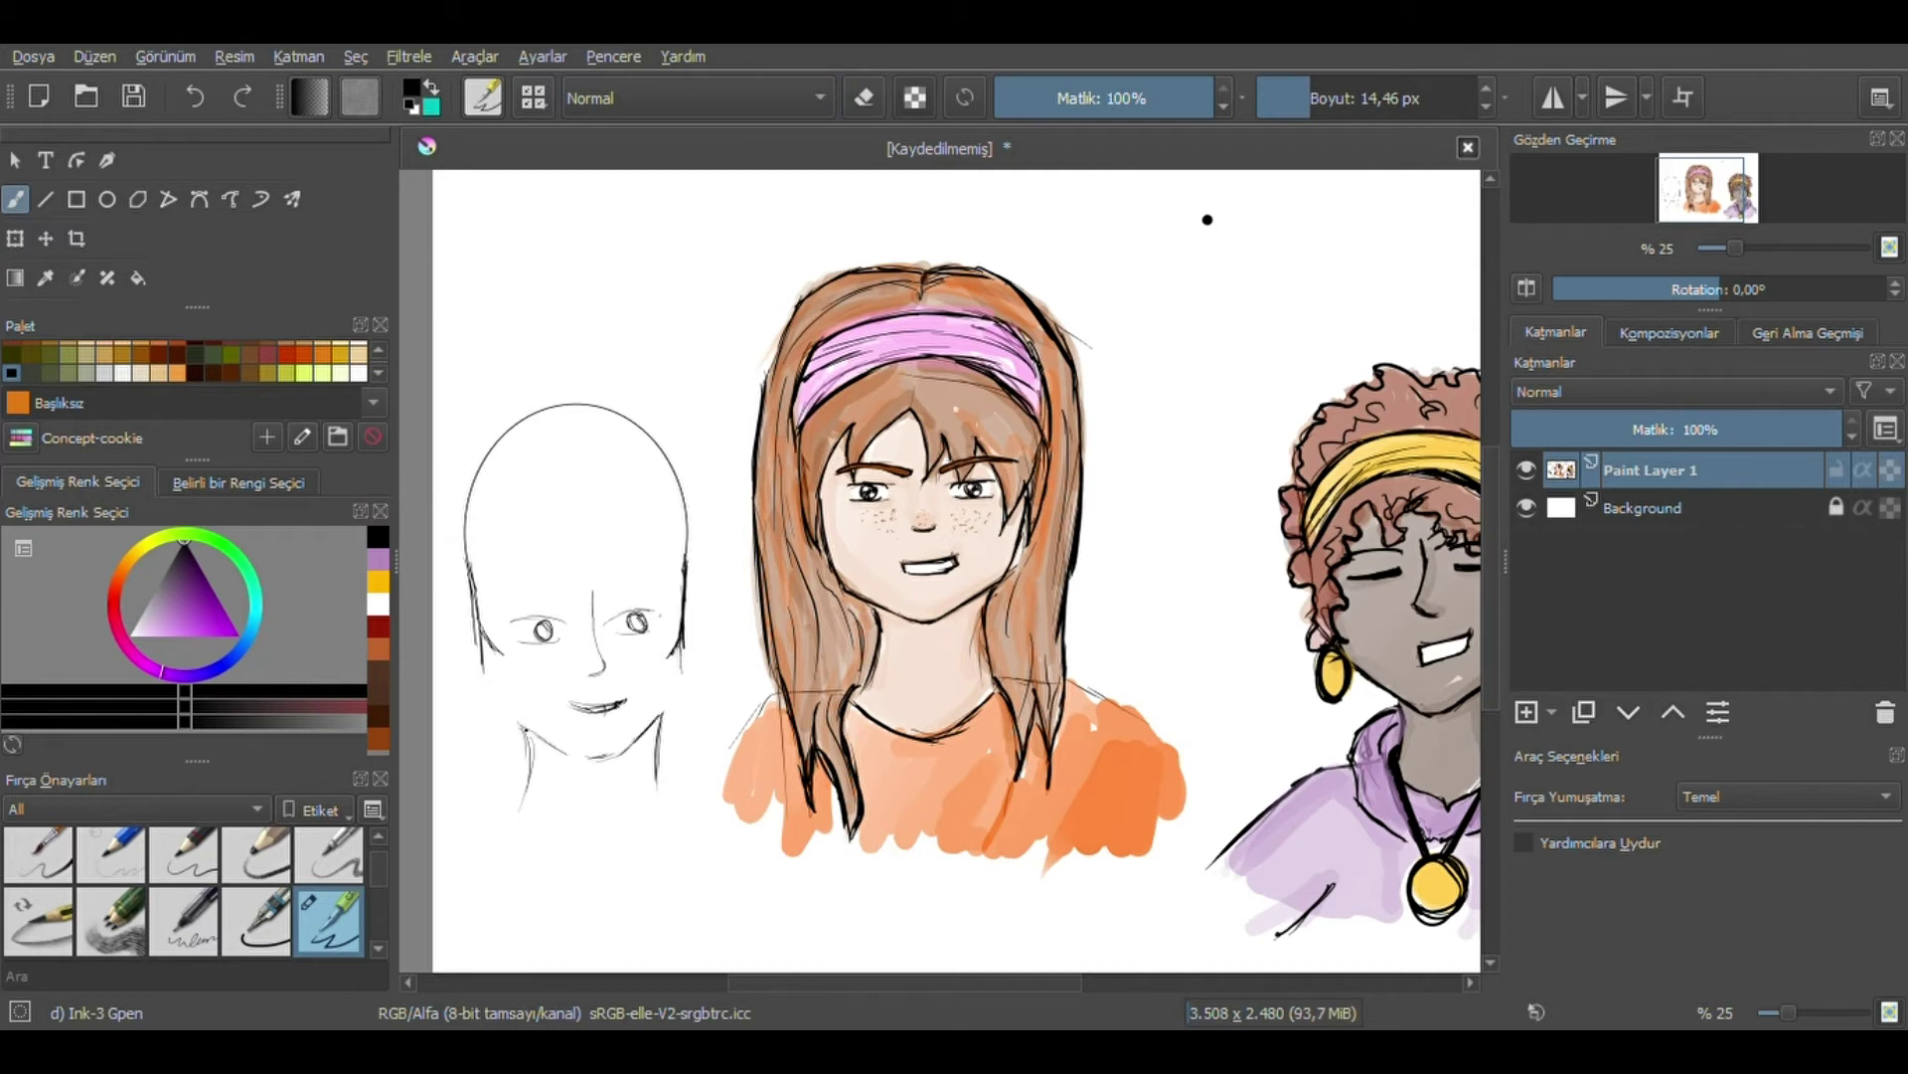
pyautogui.moveTo(596, 760); pyautogui.dragTo(478, 637)
pyautogui.moveTo(473, 608); pyautogui.dragTo(505, 711)
pyautogui.moveTo(683, 549); pyautogui.dragTo(677, 638)
# Sketch hair strokes along both sides of the face and below it.
pyautogui.moveTo(437, 560); pyautogui.dragTo(453, 710)
pyautogui.moveTo(629, 517); pyautogui.dragTo(716, 527)
pyautogui.moveTo(721, 556); pyautogui.dragTo(711, 785)
pyautogui.moveTo(706, 522); pyautogui.dragTo(725, 791)
pyautogui.moveTo(438, 497); pyautogui.dragTo(460, 802)
pyautogui.press('e')
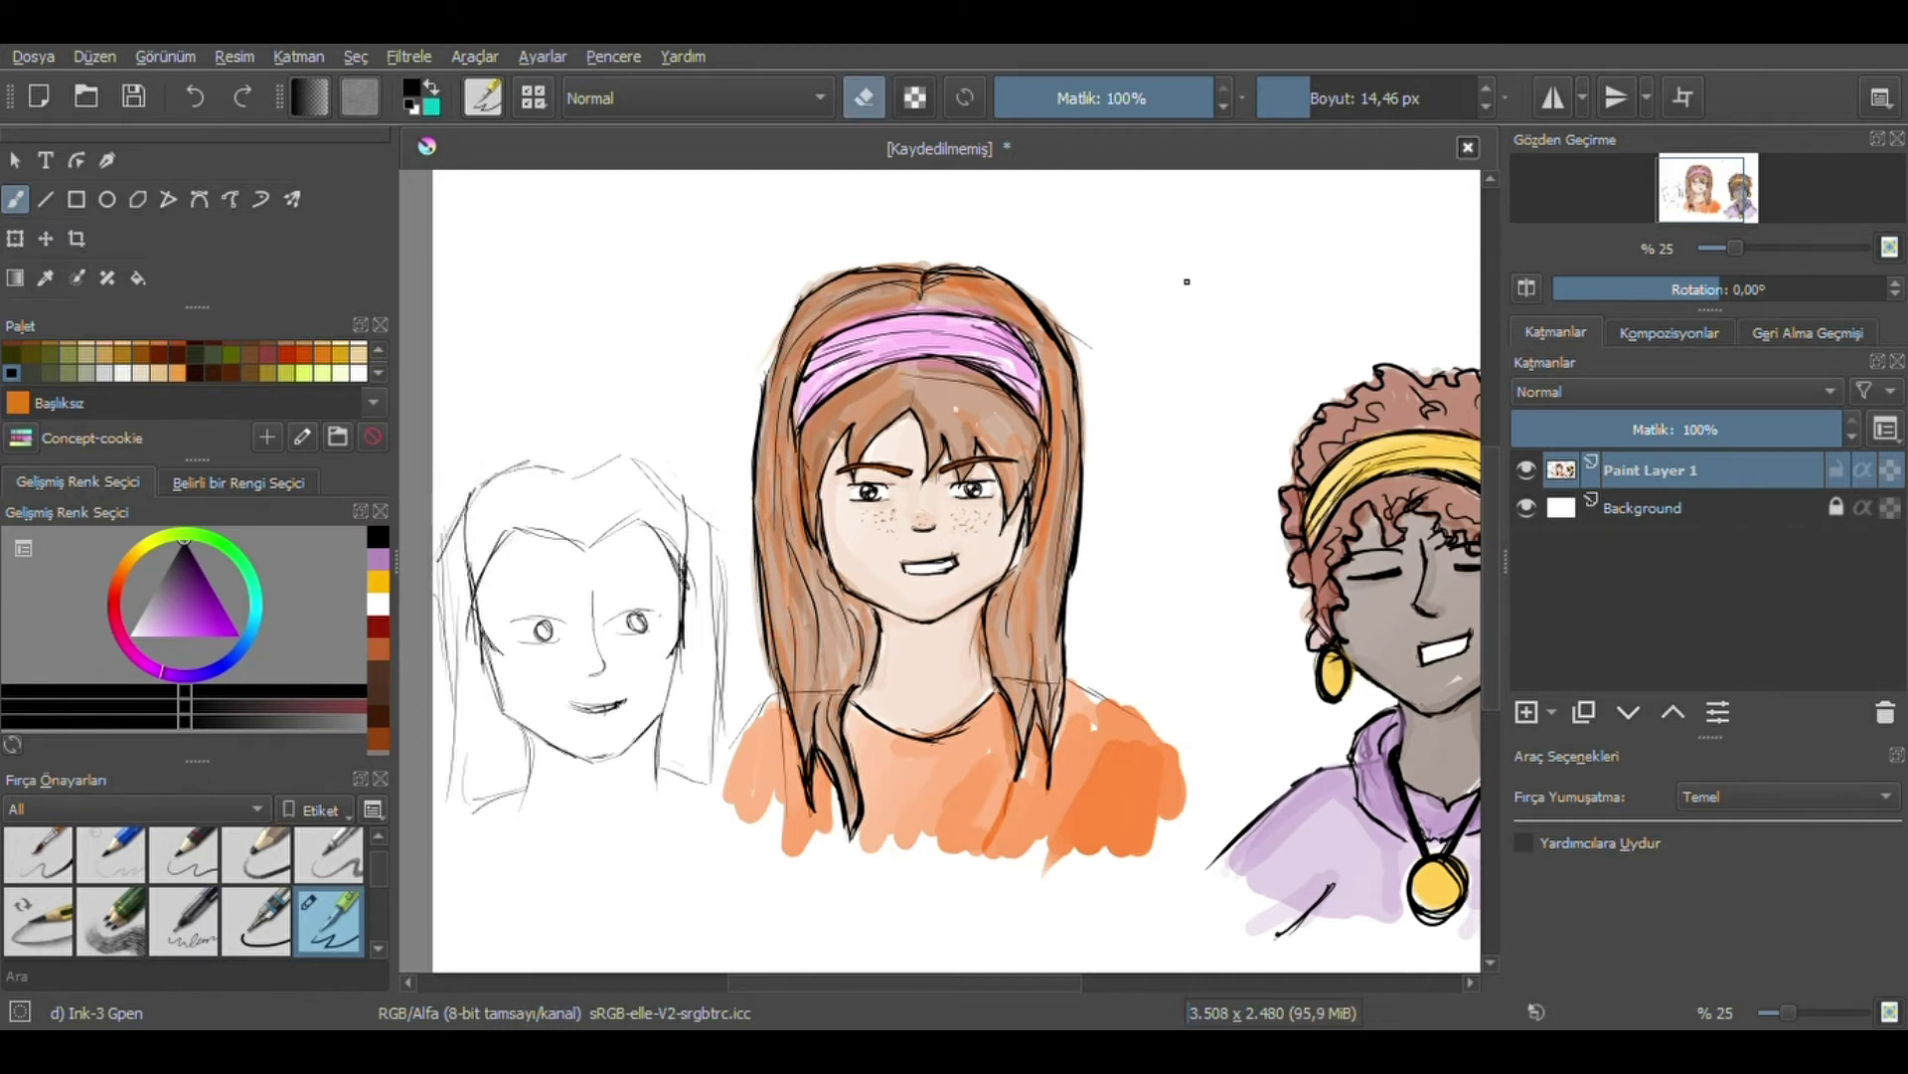
pyautogui.press('e')
# Draw a shorter mouth, the left jaw and hair line, and the side of the neck.
pyautogui.press('e')
pyautogui.moveTo(625, 708)
pyautogui.mouseDown()
pyautogui.moveTo(572, 704)
pyautogui.moveTo(602, 703)
pyautogui.mouseUp()
pyautogui.press('e')
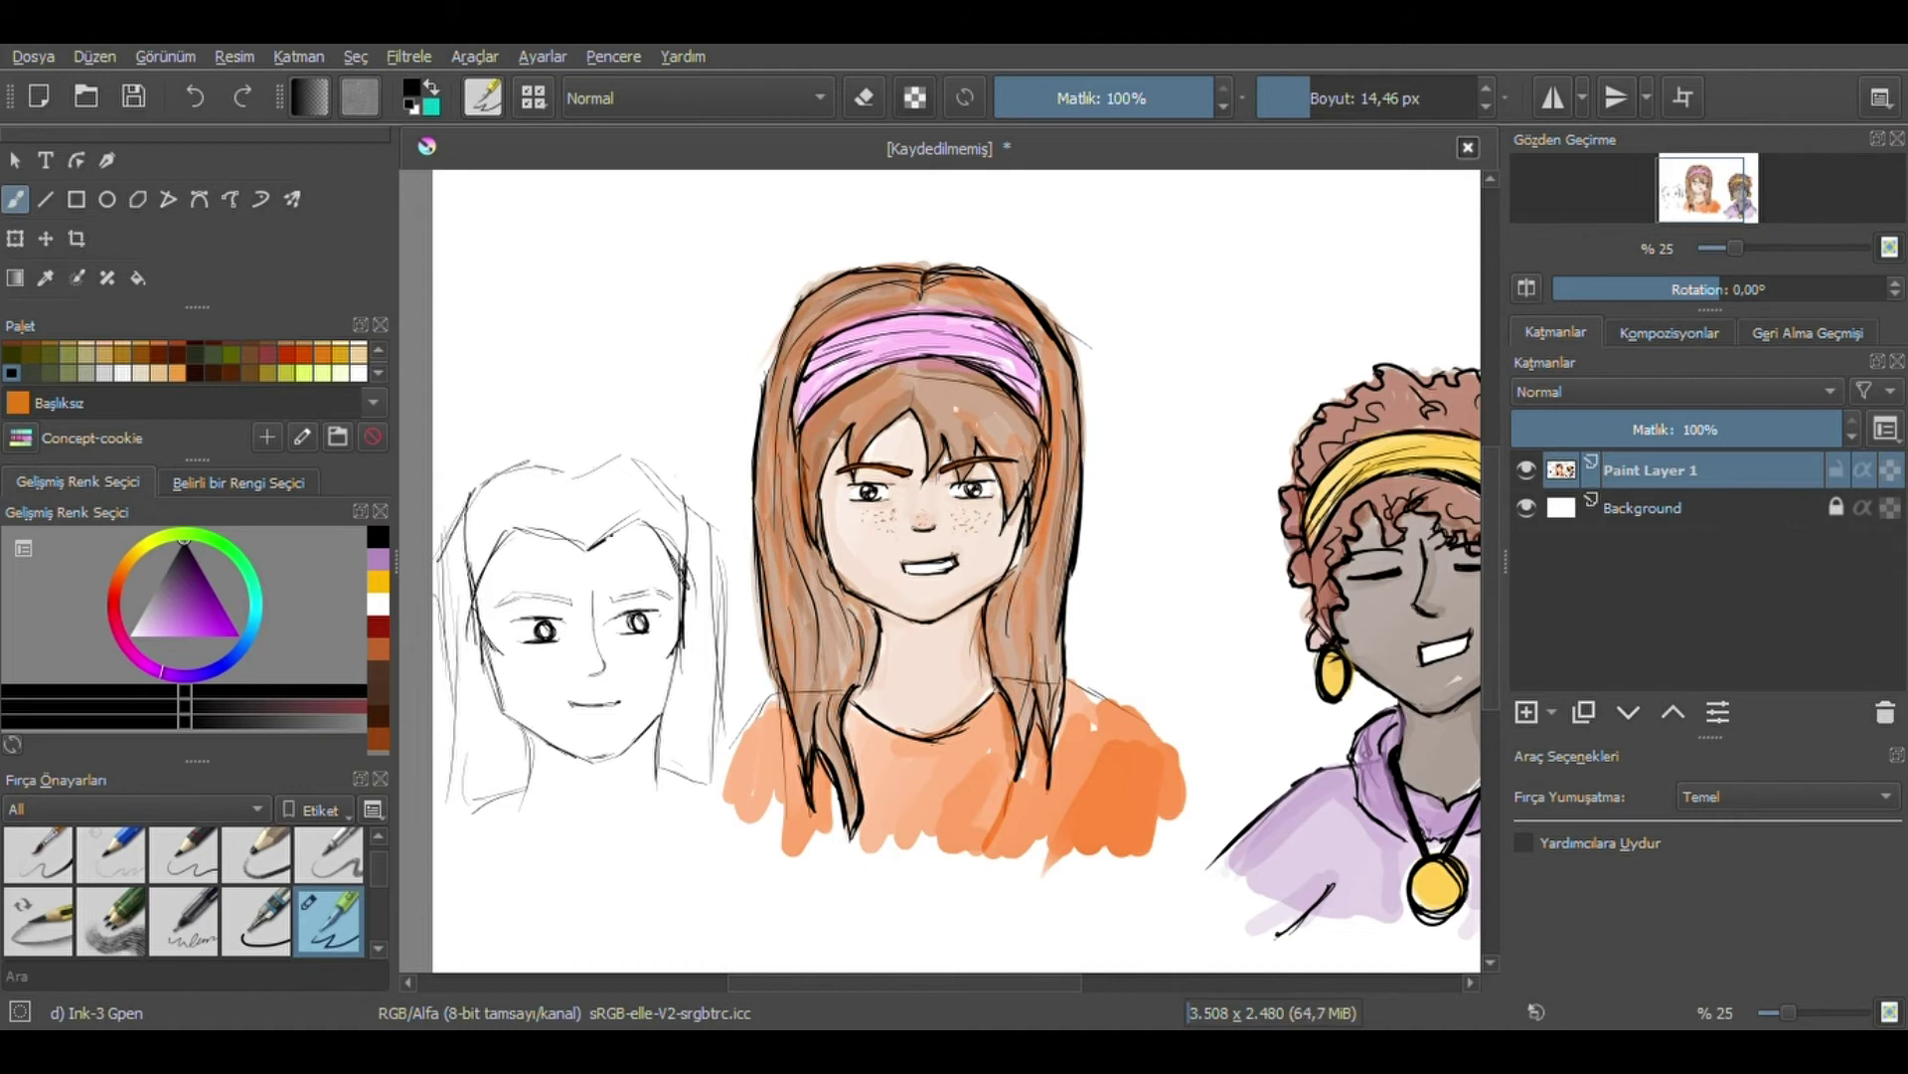
pyautogui.moveTo(499, 602); pyautogui.dragTo(458, 672)
pyautogui.moveTo(455, 594); pyautogui.dragTo(536, 517)
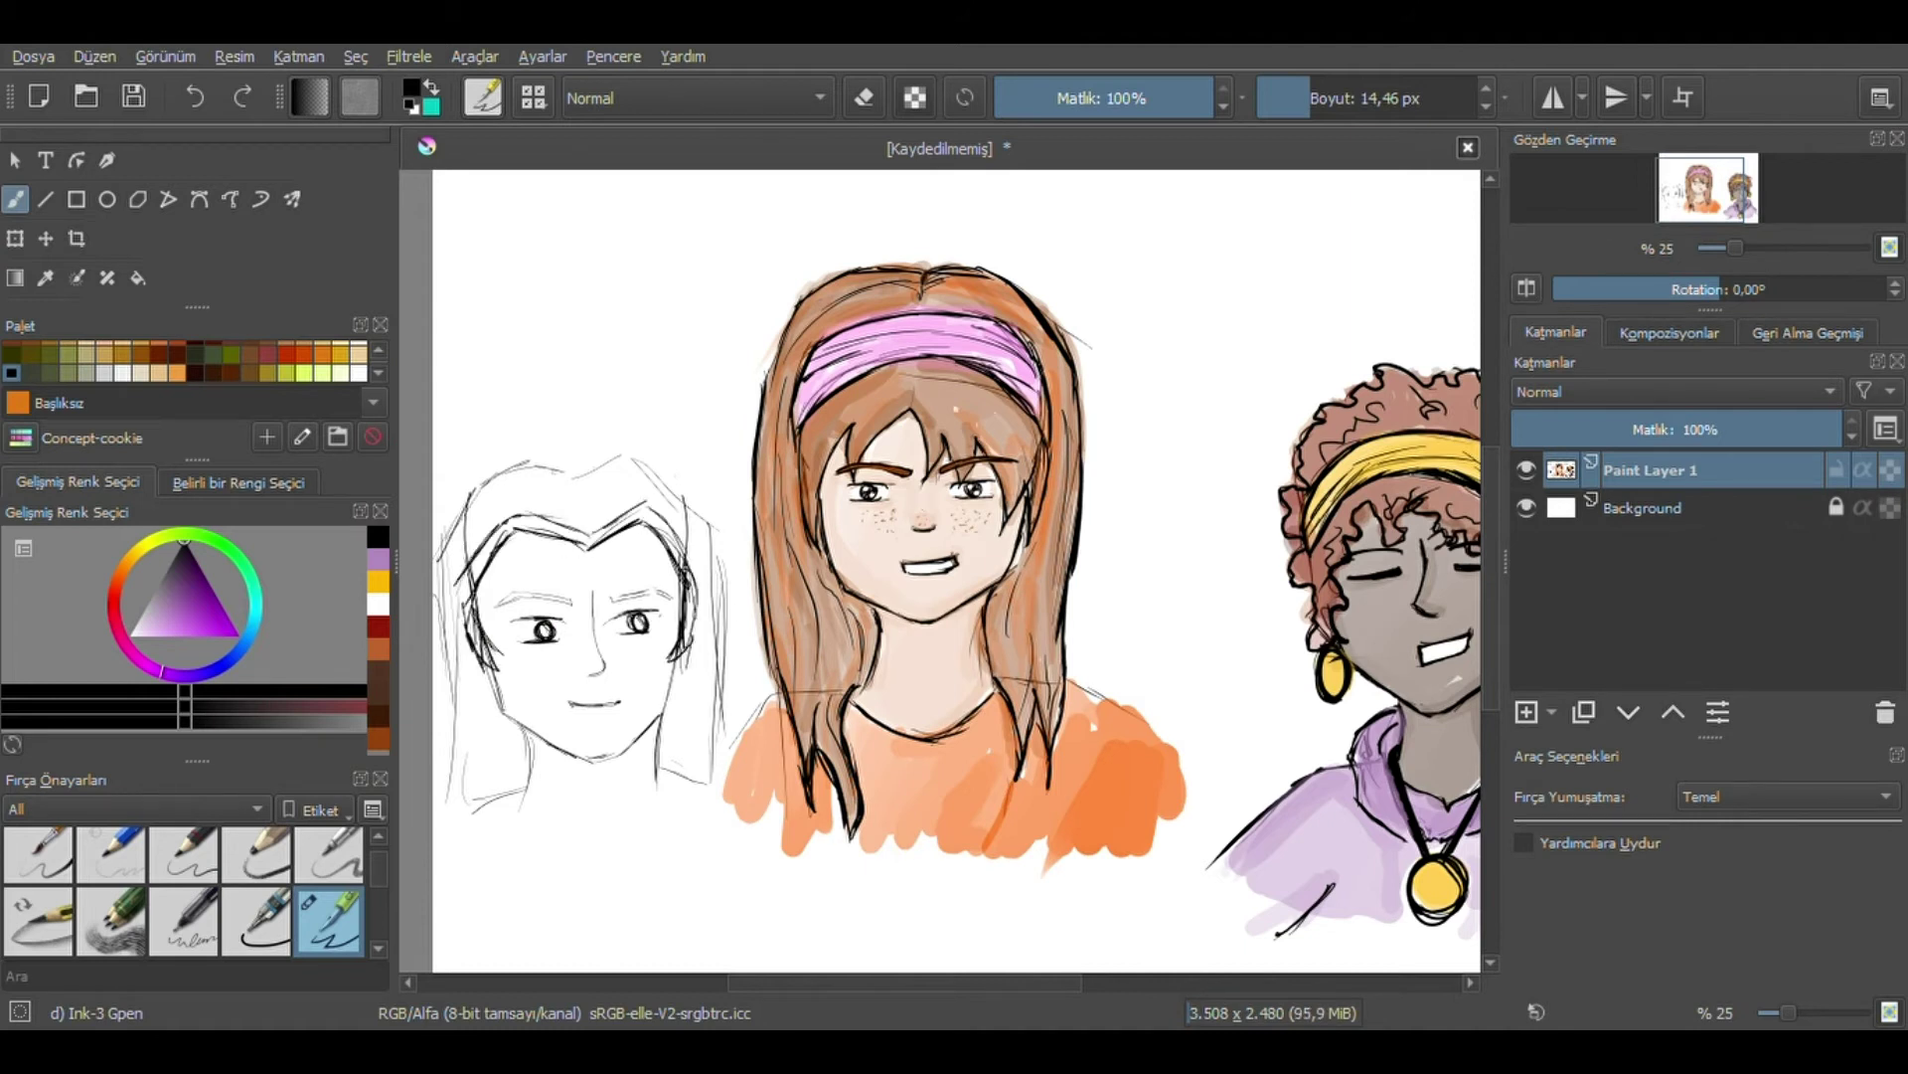
pyautogui.moveTo(546, 760); pyautogui.dragTo(538, 825)
pyautogui.moveTo(723, 555); pyautogui.dragTo(712, 793)
# Define both hair edges, undo a stray mark and lighten the dark collar strokes.
pyautogui.moveTo(468, 802); pyautogui.dragTo(537, 797)
pyautogui.moveTo(439, 555); pyautogui.dragTo(465, 793)
pyautogui.moveTo(656, 455); pyautogui.dragTo(722, 562)
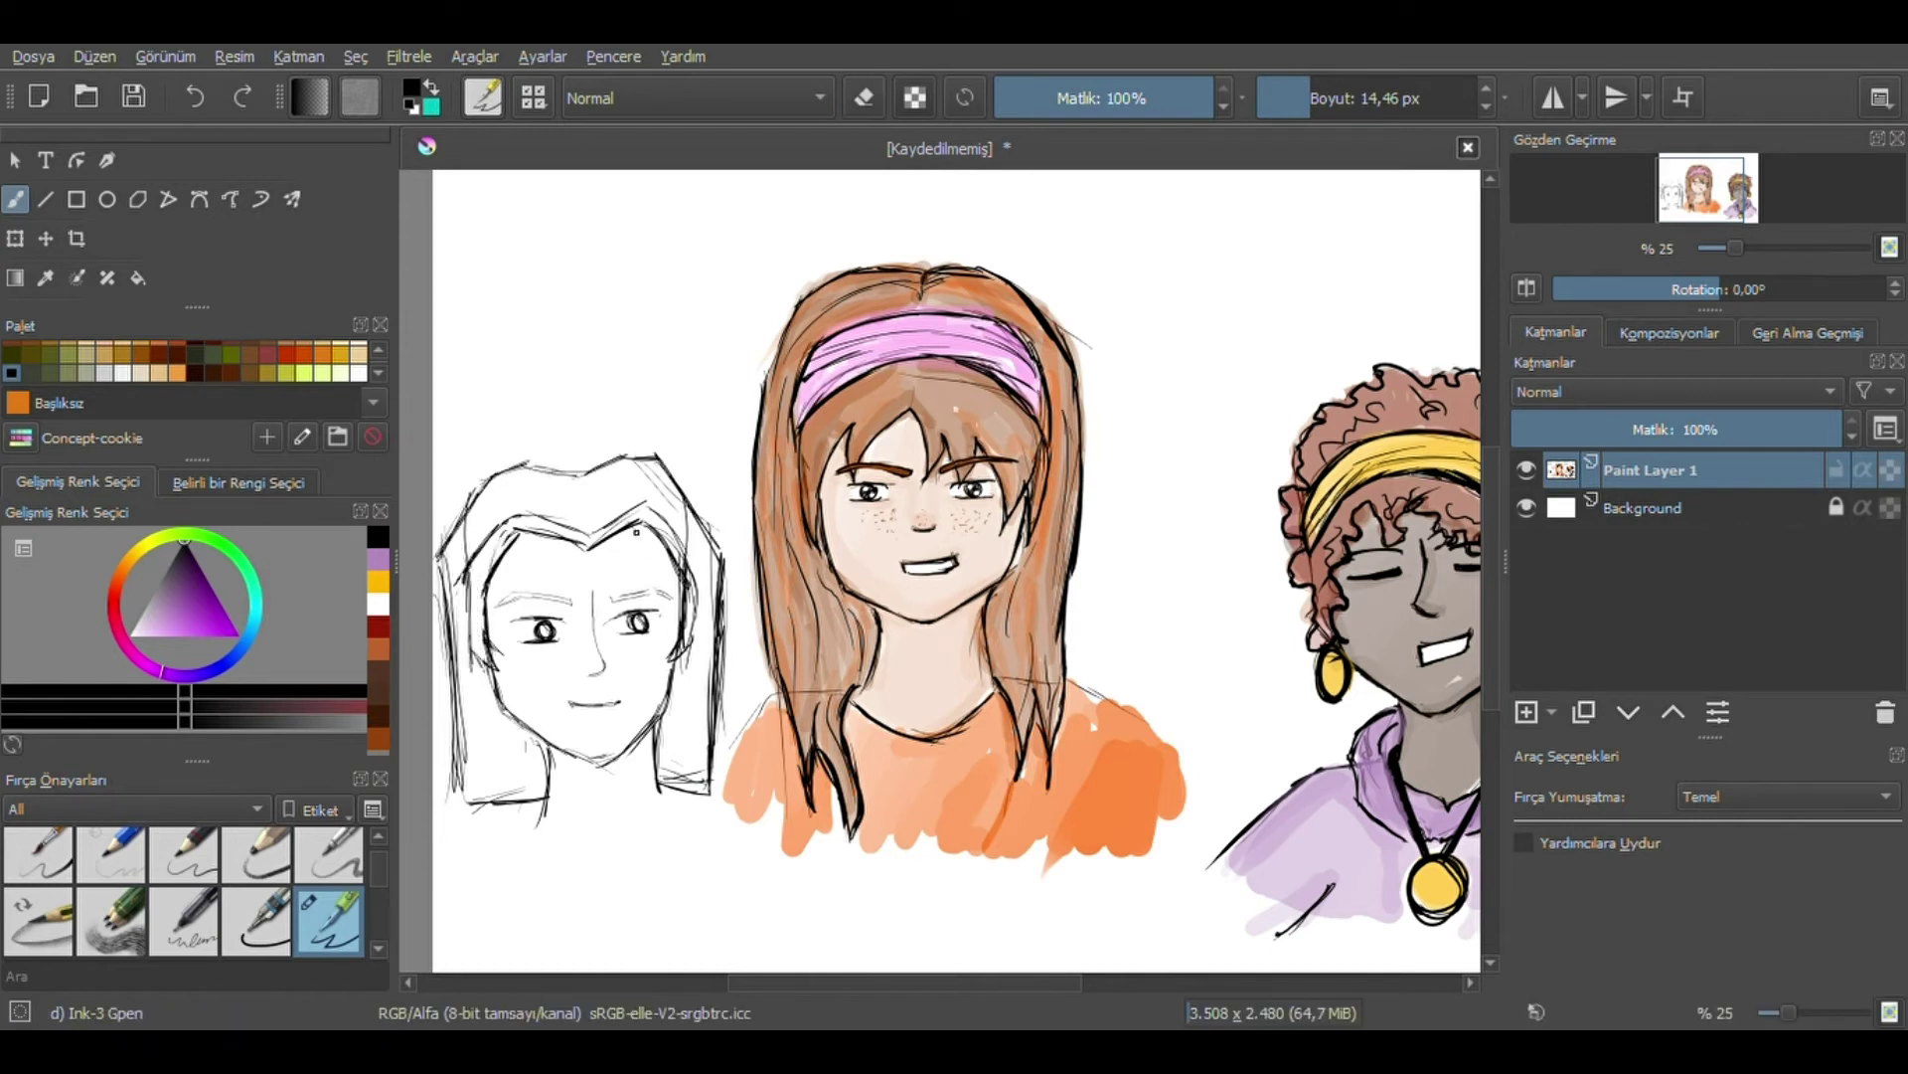
pyautogui.moveTo(531, 535); pyautogui.dragTo(500, 639)
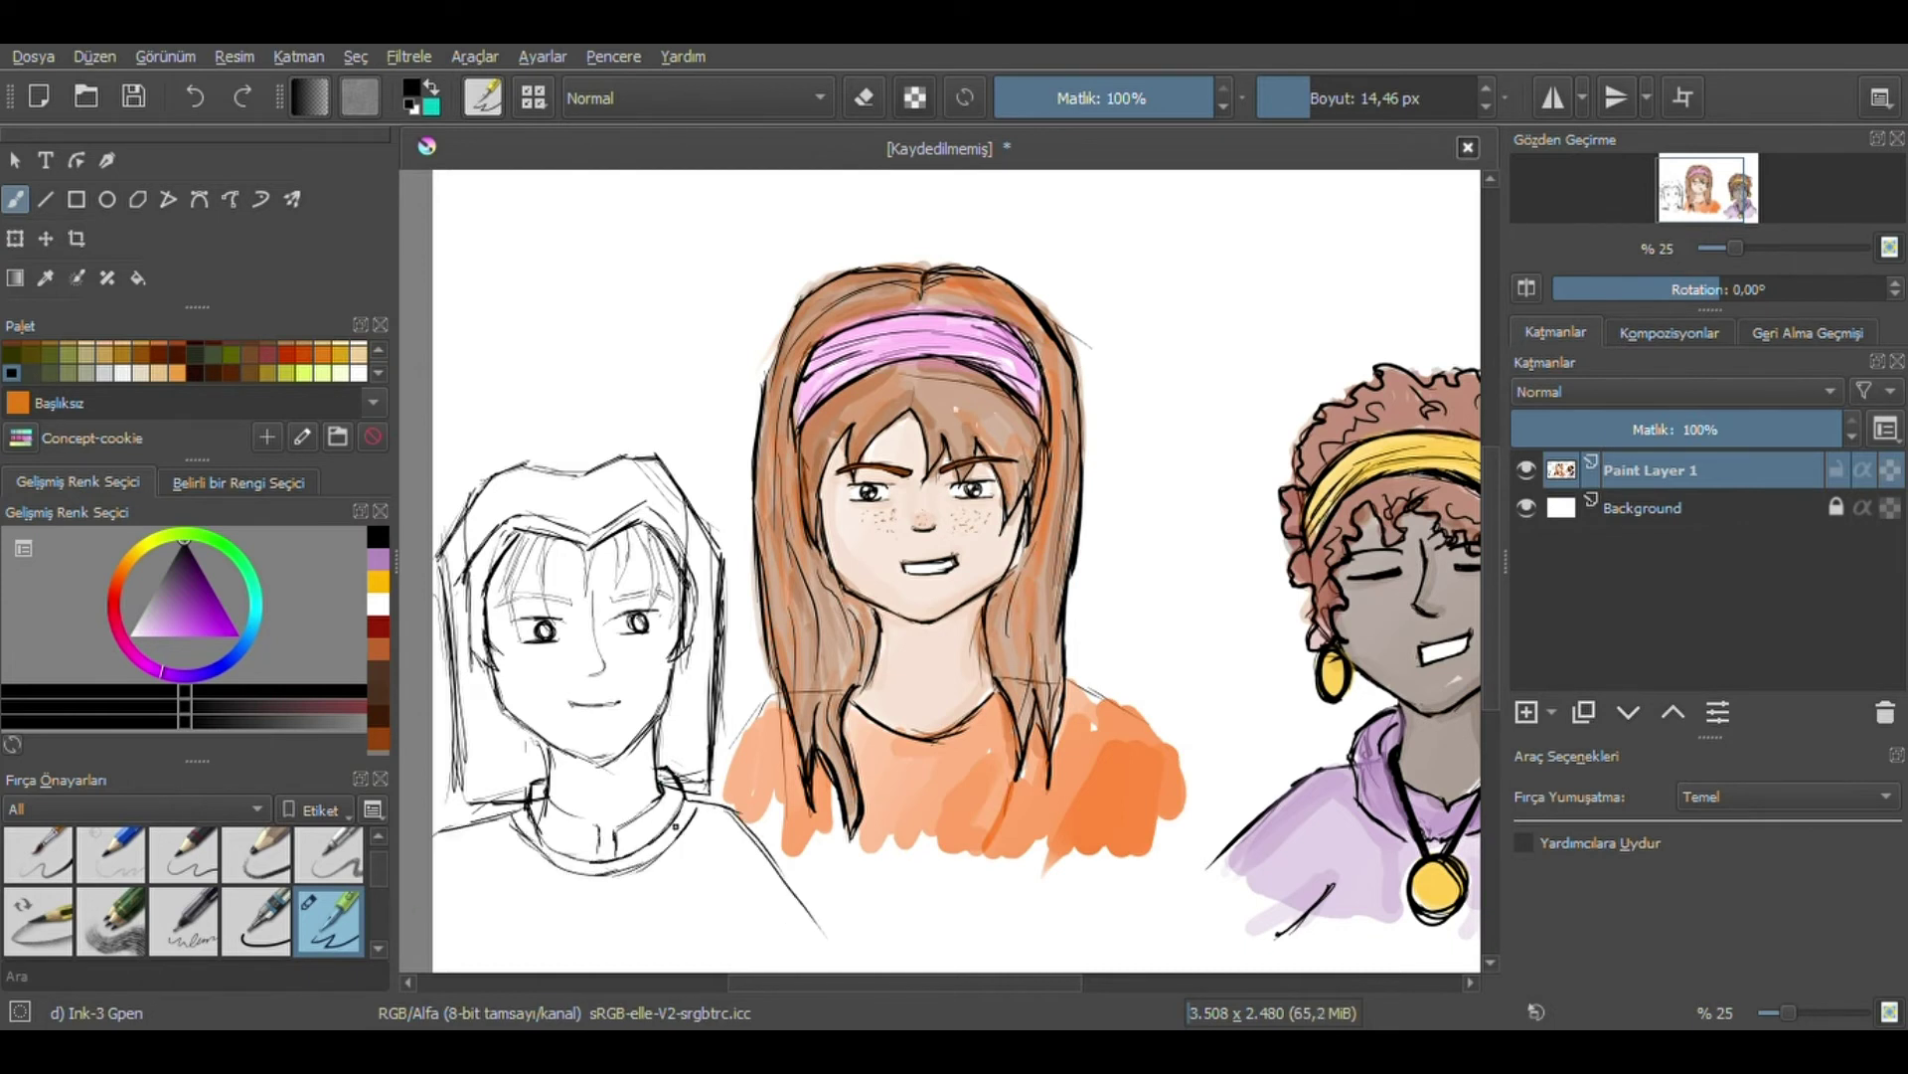
pyautogui.hotkey('ctrl', 'z')
pyautogui.press('e')
pyautogui.moveTo(531, 790); pyautogui.dragTo(545, 815)
pyautogui.press('e')
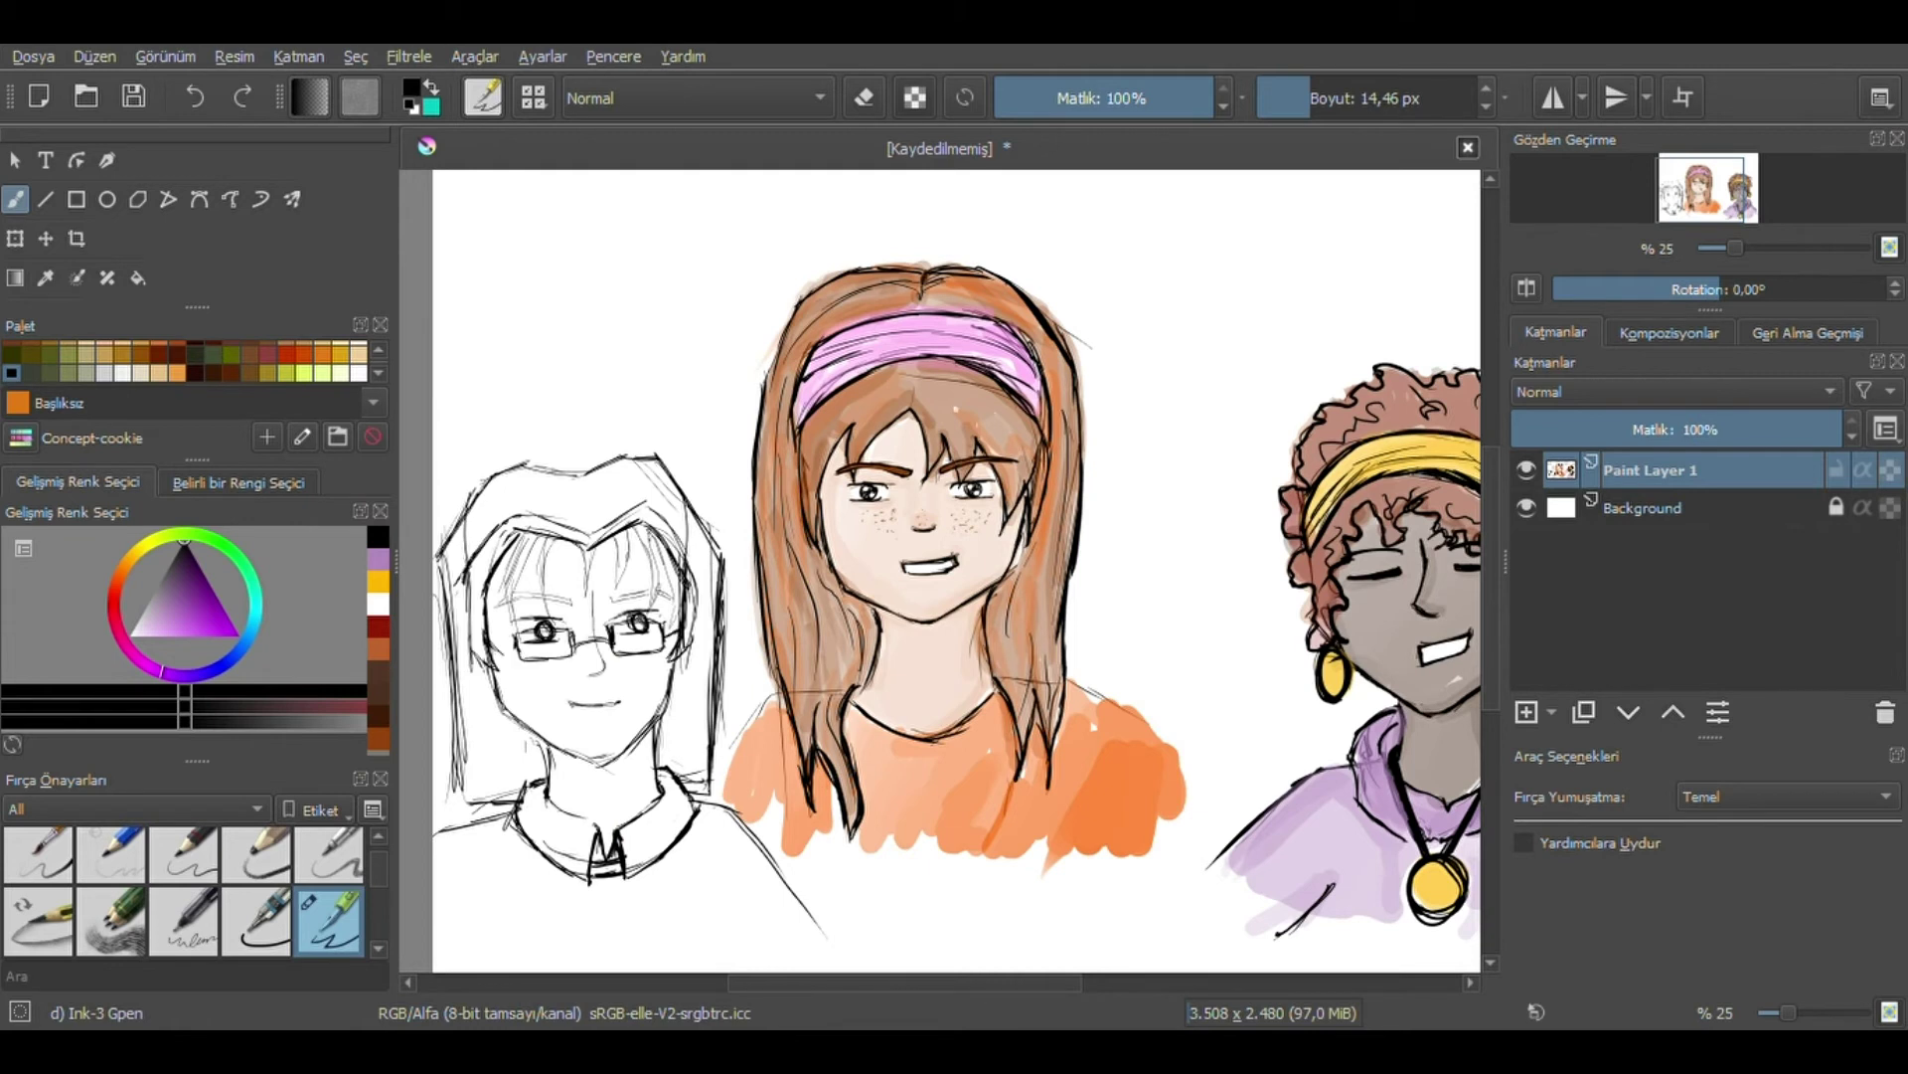
pyautogui.press('/')
pyautogui.click(146, 561)
# Fill the face and neck with beige and add pink blush to both cheeks.
pyautogui.moveTo(507, 557)
pyautogui.mouseDown()
pyautogui.moveTo(596, 696)
pyautogui.moveTo(616, 835)
pyautogui.mouseUp()
pyautogui.moveTo(517, 696); pyautogui.dragTo(646, 696)
pyautogui.moveTo(497, 557); pyautogui.dragTo(666, 668)
pyautogui.moveTo(542, 724); pyautogui.dragTo(492, 626)
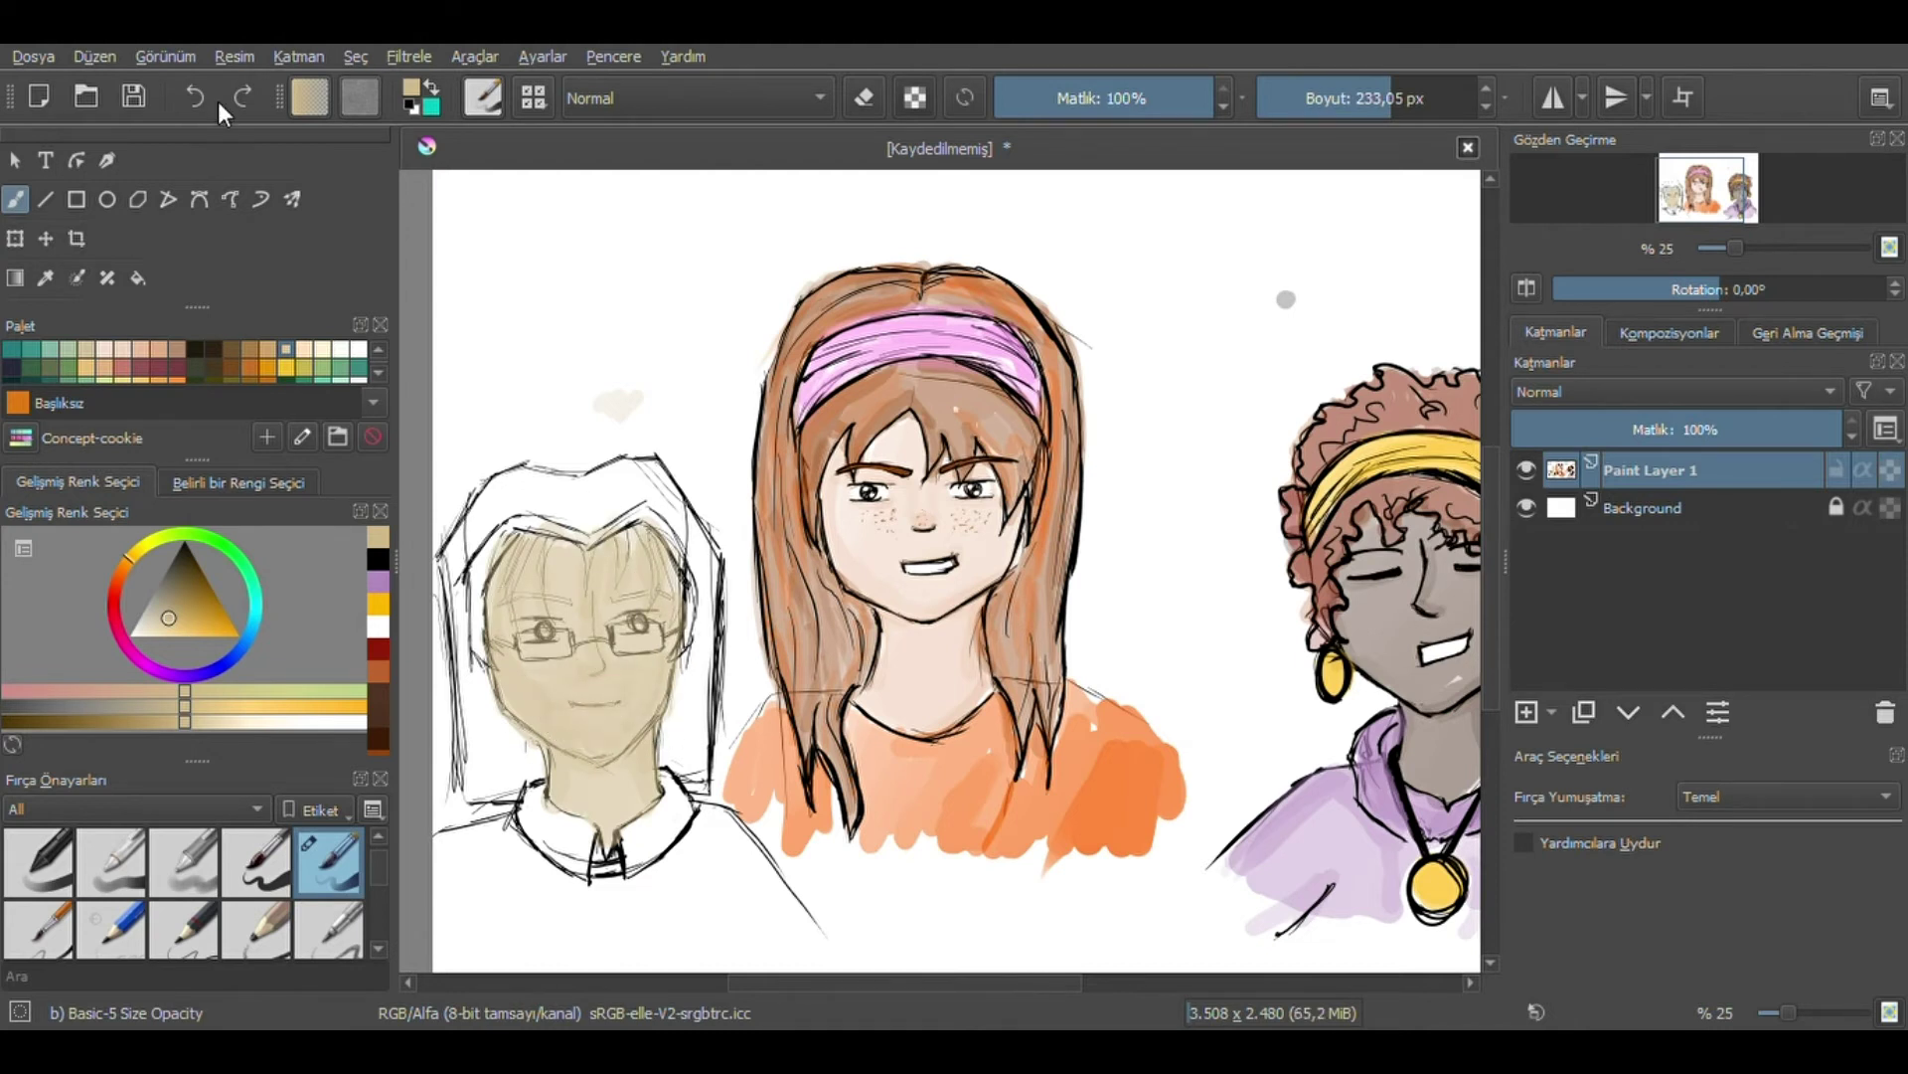
pyautogui.moveTo(636, 676); pyautogui.dragTo(666, 696)
pyautogui.moveTo(531, 686); pyautogui.dragTo(557, 696)
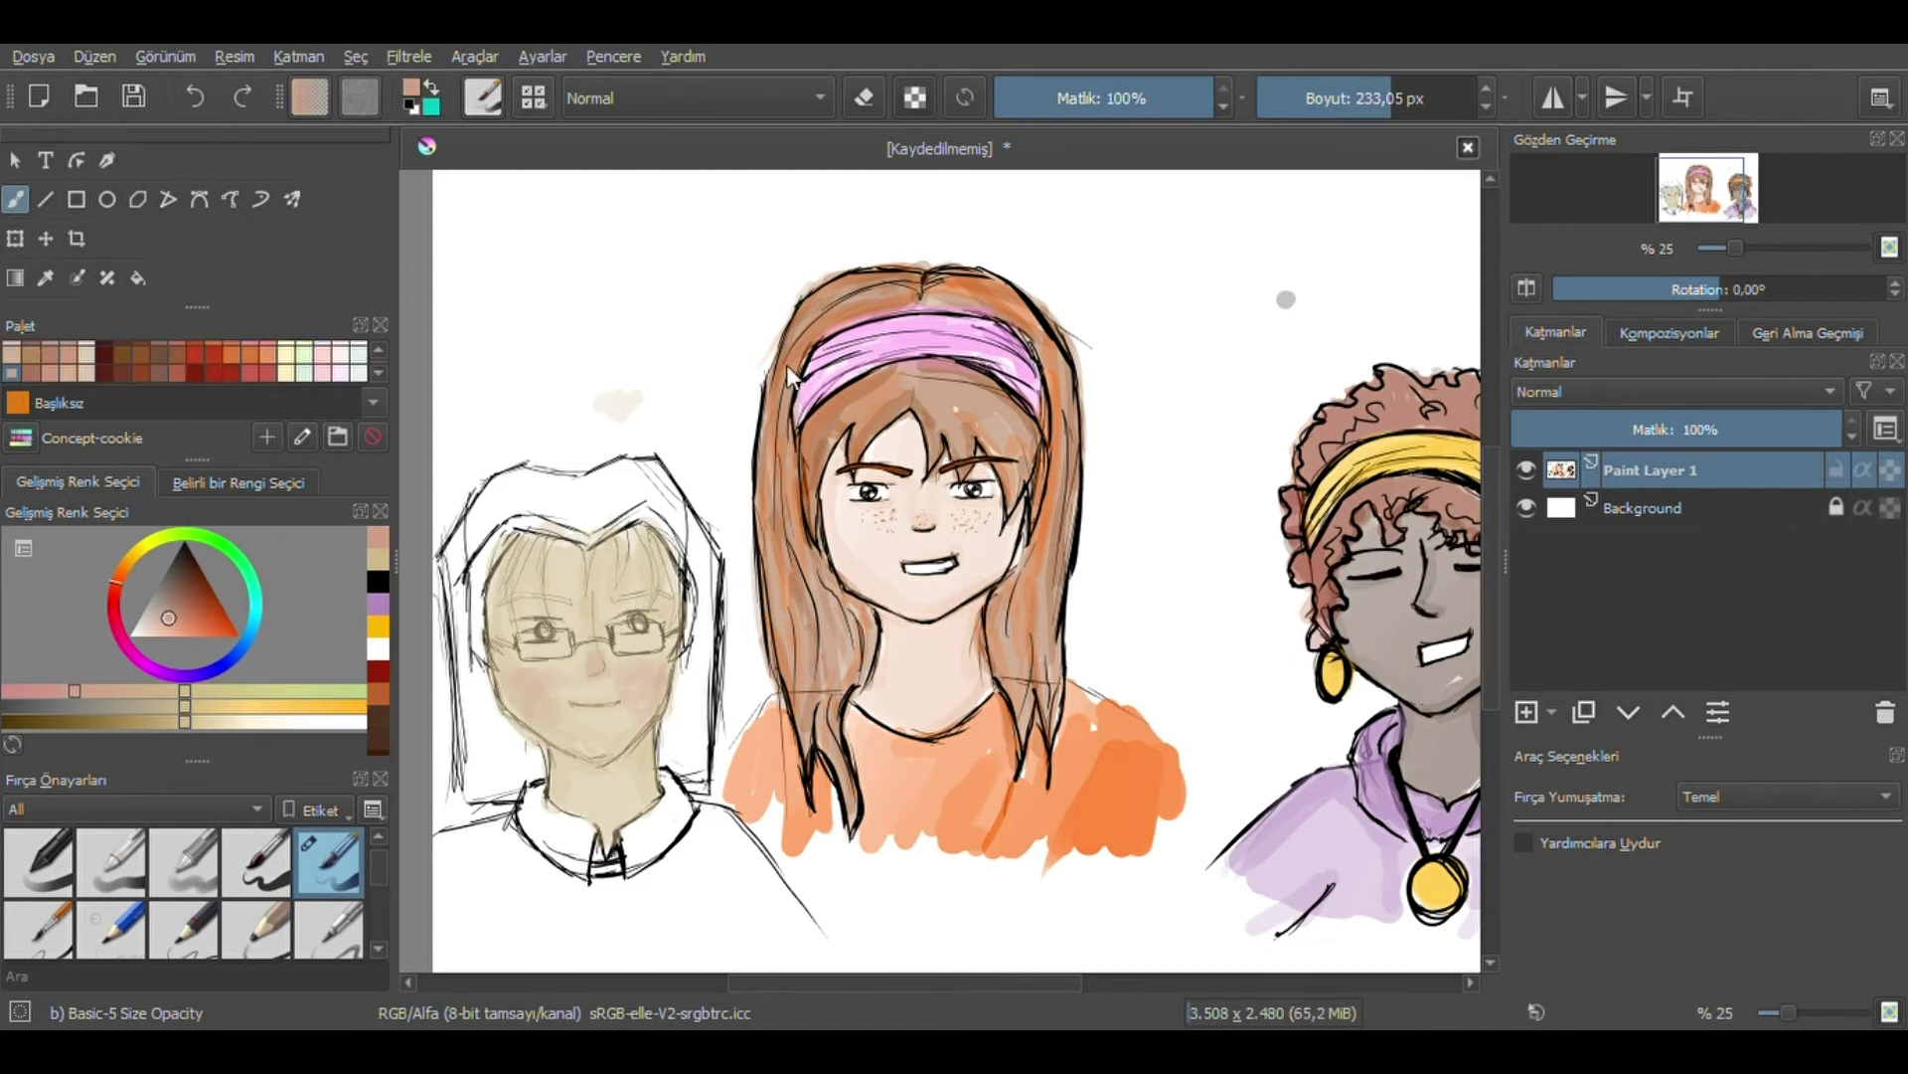
# Paint the hair grey, darkening it on the top, left and right.
pyautogui.press('d')
pyautogui.click(604, 377)
pyautogui.moveTo(492, 517); pyautogui.dragTo(696, 646)
pyautogui.moveTo(636, 477)
pyautogui.mouseDown()
pyautogui.moveTo(465, 537)
pyautogui.moveTo(497, 785)
pyautogui.moveTo(616, 472)
pyautogui.moveTo(695, 696)
pyautogui.moveTo(696, 557)
pyautogui.mouseUp()
pyautogui.moveTo(646, 457); pyautogui.dragTo(706, 786)
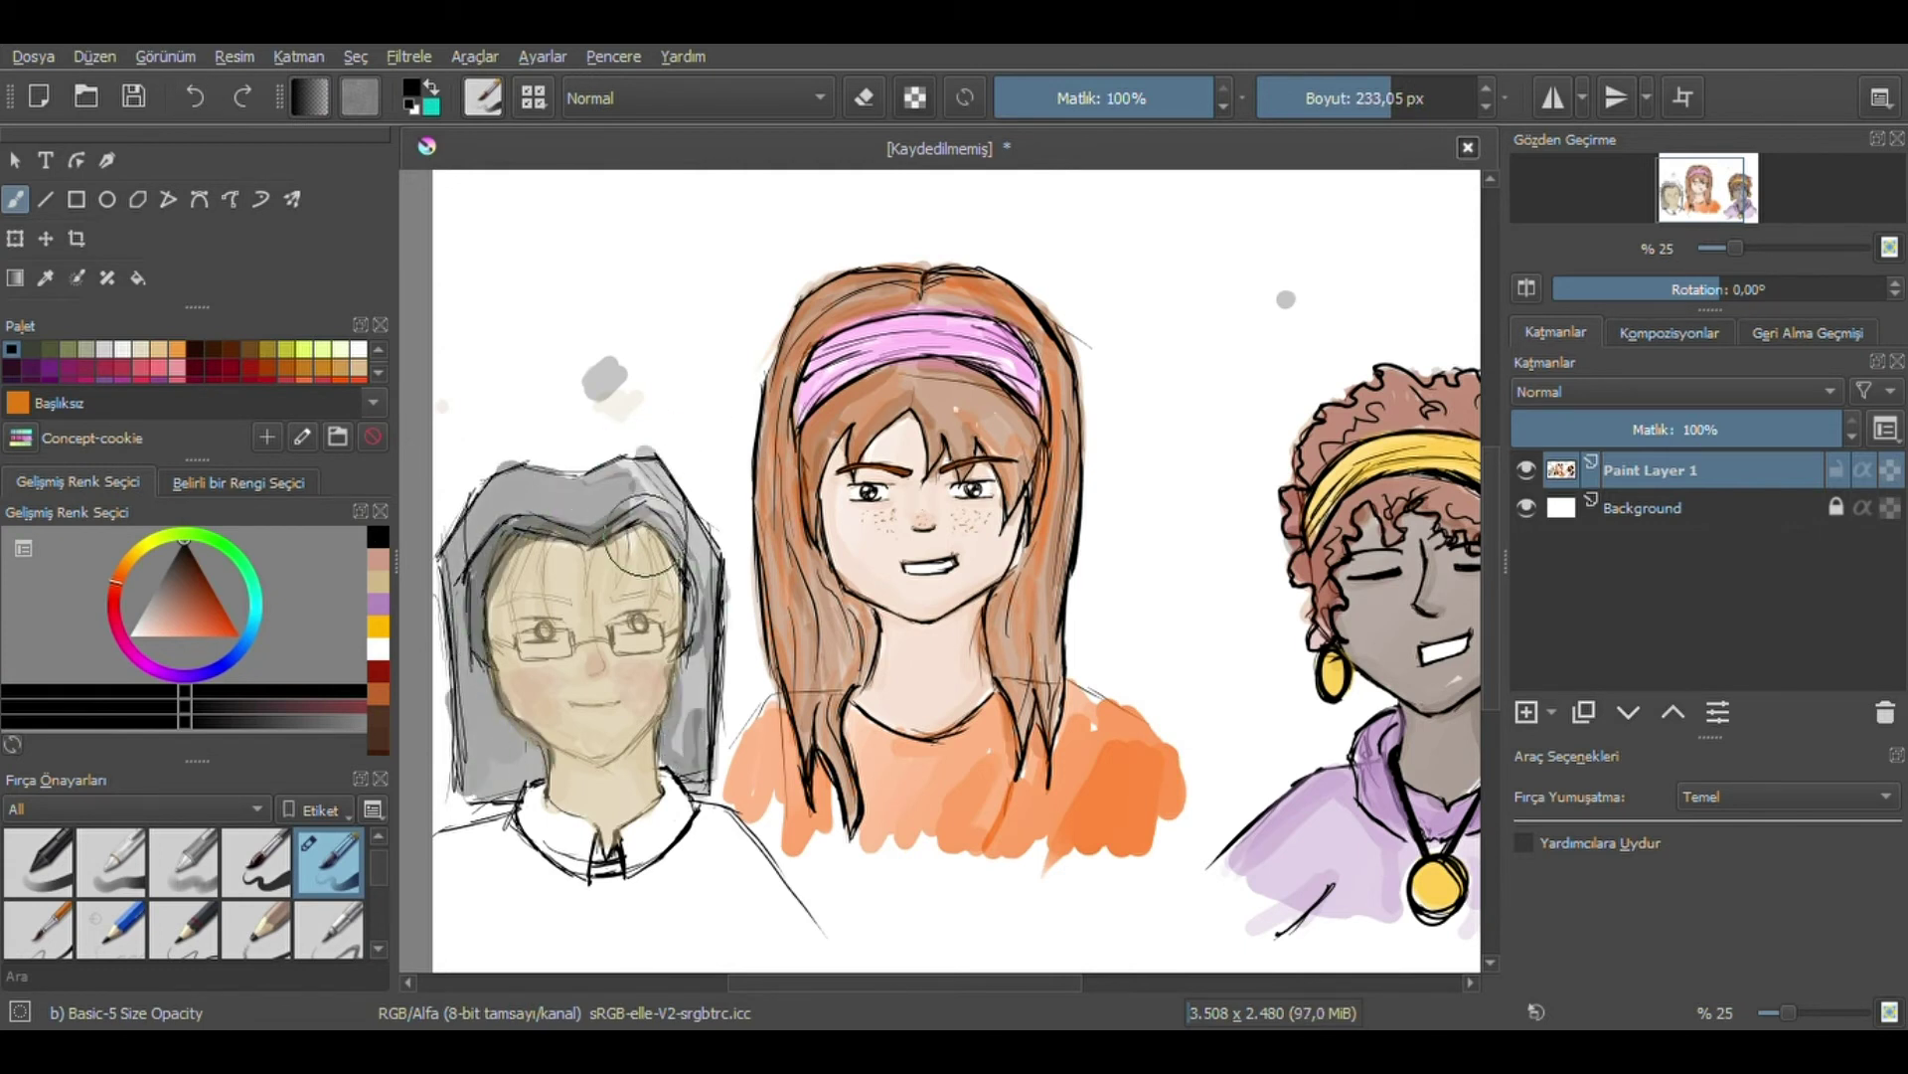
pyautogui.moveTo(666, 517); pyautogui.dragTo(686, 745)
pyautogui.moveTo(696, 467)
pyautogui.mouseDown()
pyautogui.moveTo(597, 467)
pyautogui.moveTo(458, 735)
pyautogui.mouseUp()
# With a smaller brush, paint both sides of the collar pink.
pyautogui.press('[')
pyautogui.press('[')
pyautogui.press('[')
pyautogui.click(188, 627)
pyautogui.moveTo(631, 865)
pyautogui.mouseDown()
pyautogui.moveTo(666, 786)
pyautogui.moveTo(557, 855)
pyautogui.moveTo(587, 865)
pyautogui.mouseUp()
pyautogui.moveTo(522, 785)
pyautogui.mouseDown()
pyautogui.moveTo(621, 874)
pyautogui.moveTo(446, 967)
pyautogui.mouseUp()
# Fill the shirt with yellow.
pyautogui.click(359, 353)
pyautogui.moveTo(715, 845); pyautogui.dragTo(497, 955)
pyautogui.moveTo(526, 840); pyautogui.dragTo(756, 960)
pyautogui.moveTo(685, 895); pyautogui.dragTo(735, 924)
# Add a white highlight on the right lens of the glasses.
pyautogui.press('/')
pyautogui.press('+')
pyautogui.press('d')
pyautogui.press('x')
pyautogui.moveTo(1079, 565); pyautogui.dragTo(1104, 557)
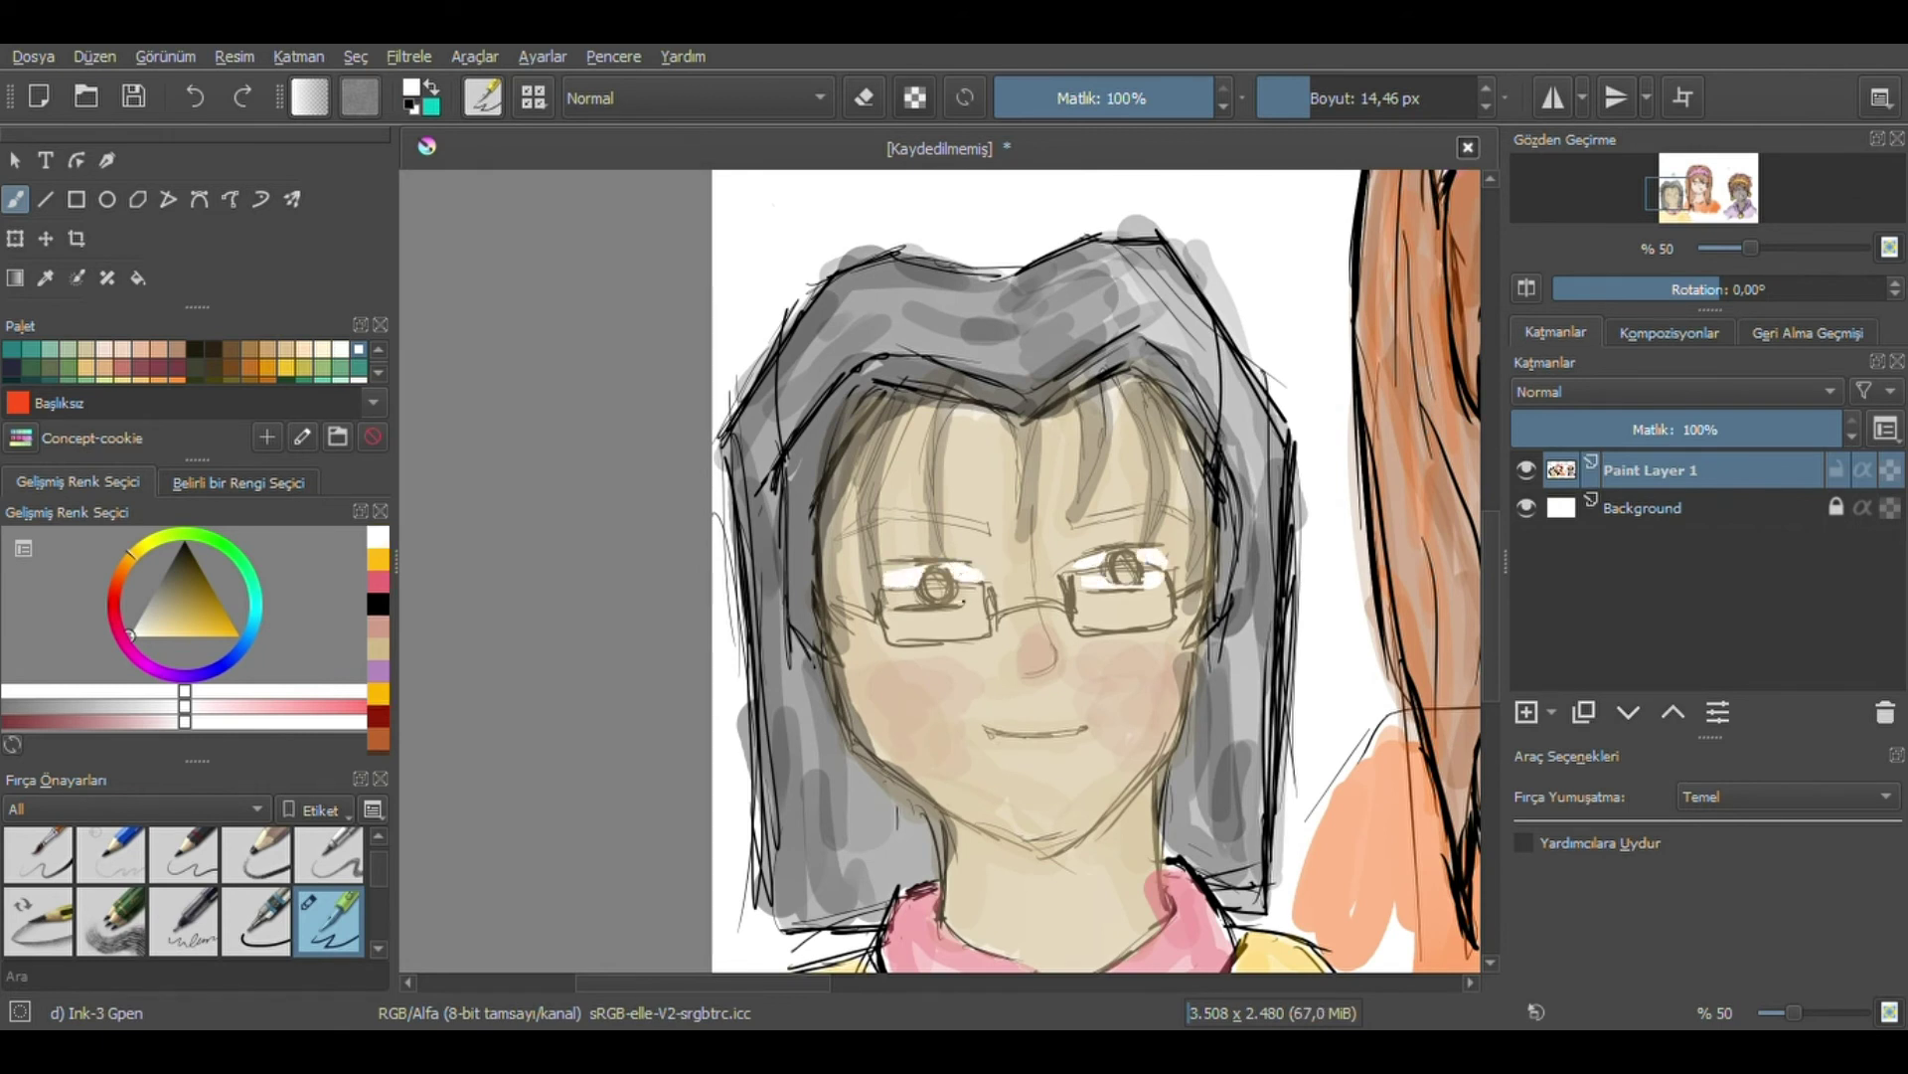
# Ink the glasses girl's eyelid lines and pupils in black.
pyautogui.click(378, 603)
pyautogui.moveTo(875, 564); pyautogui.dragTo(1168, 547)
pyautogui.moveTo(929, 571); pyautogui.dragTo(940, 596)
pyautogui.moveTo(1118, 559); pyautogui.dragTo(1128, 582)
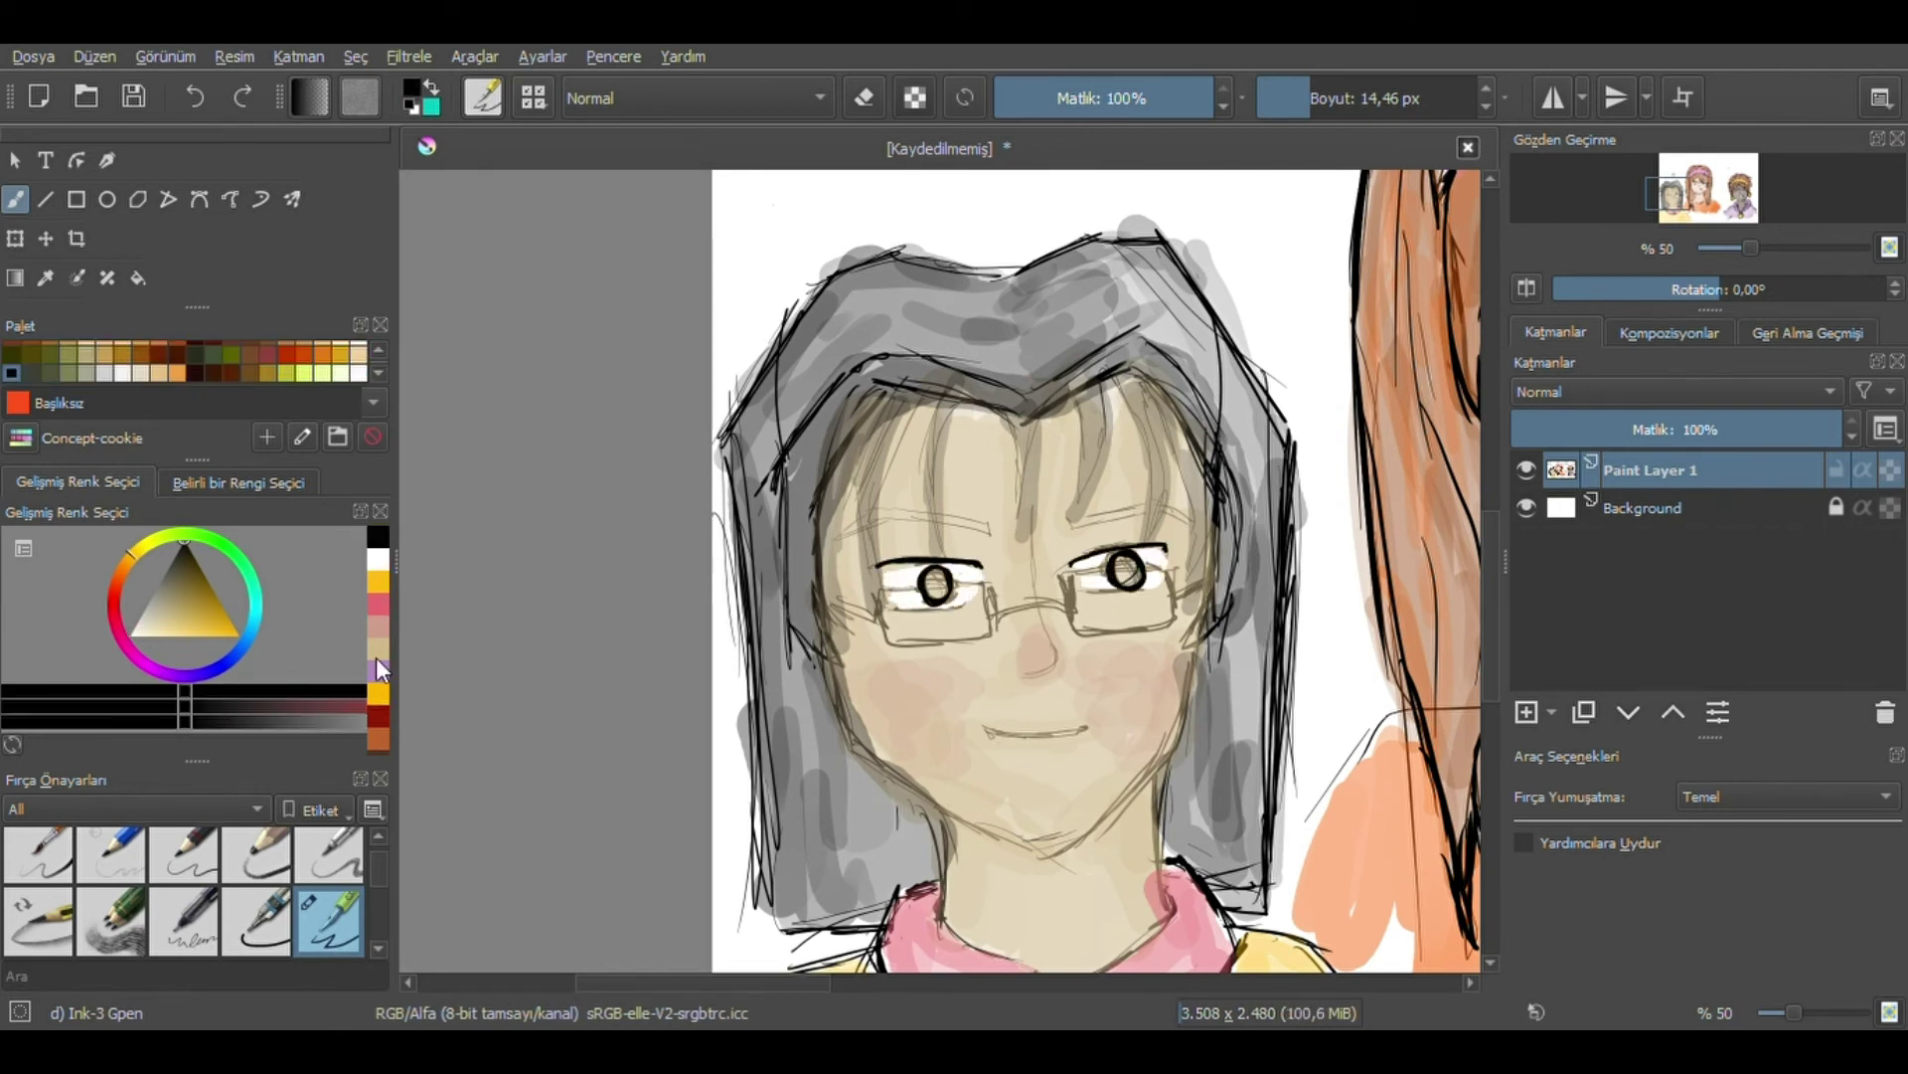
# Paint a teal left iris, re-dot its pupil, and ink the lower right eye, nose and mouth.
pyautogui.press('/')
pyautogui.press('x')
pyautogui.moveTo(930, 580); pyautogui.dragTo(941, 588)
pyautogui.press('/')
pyautogui.press('x')
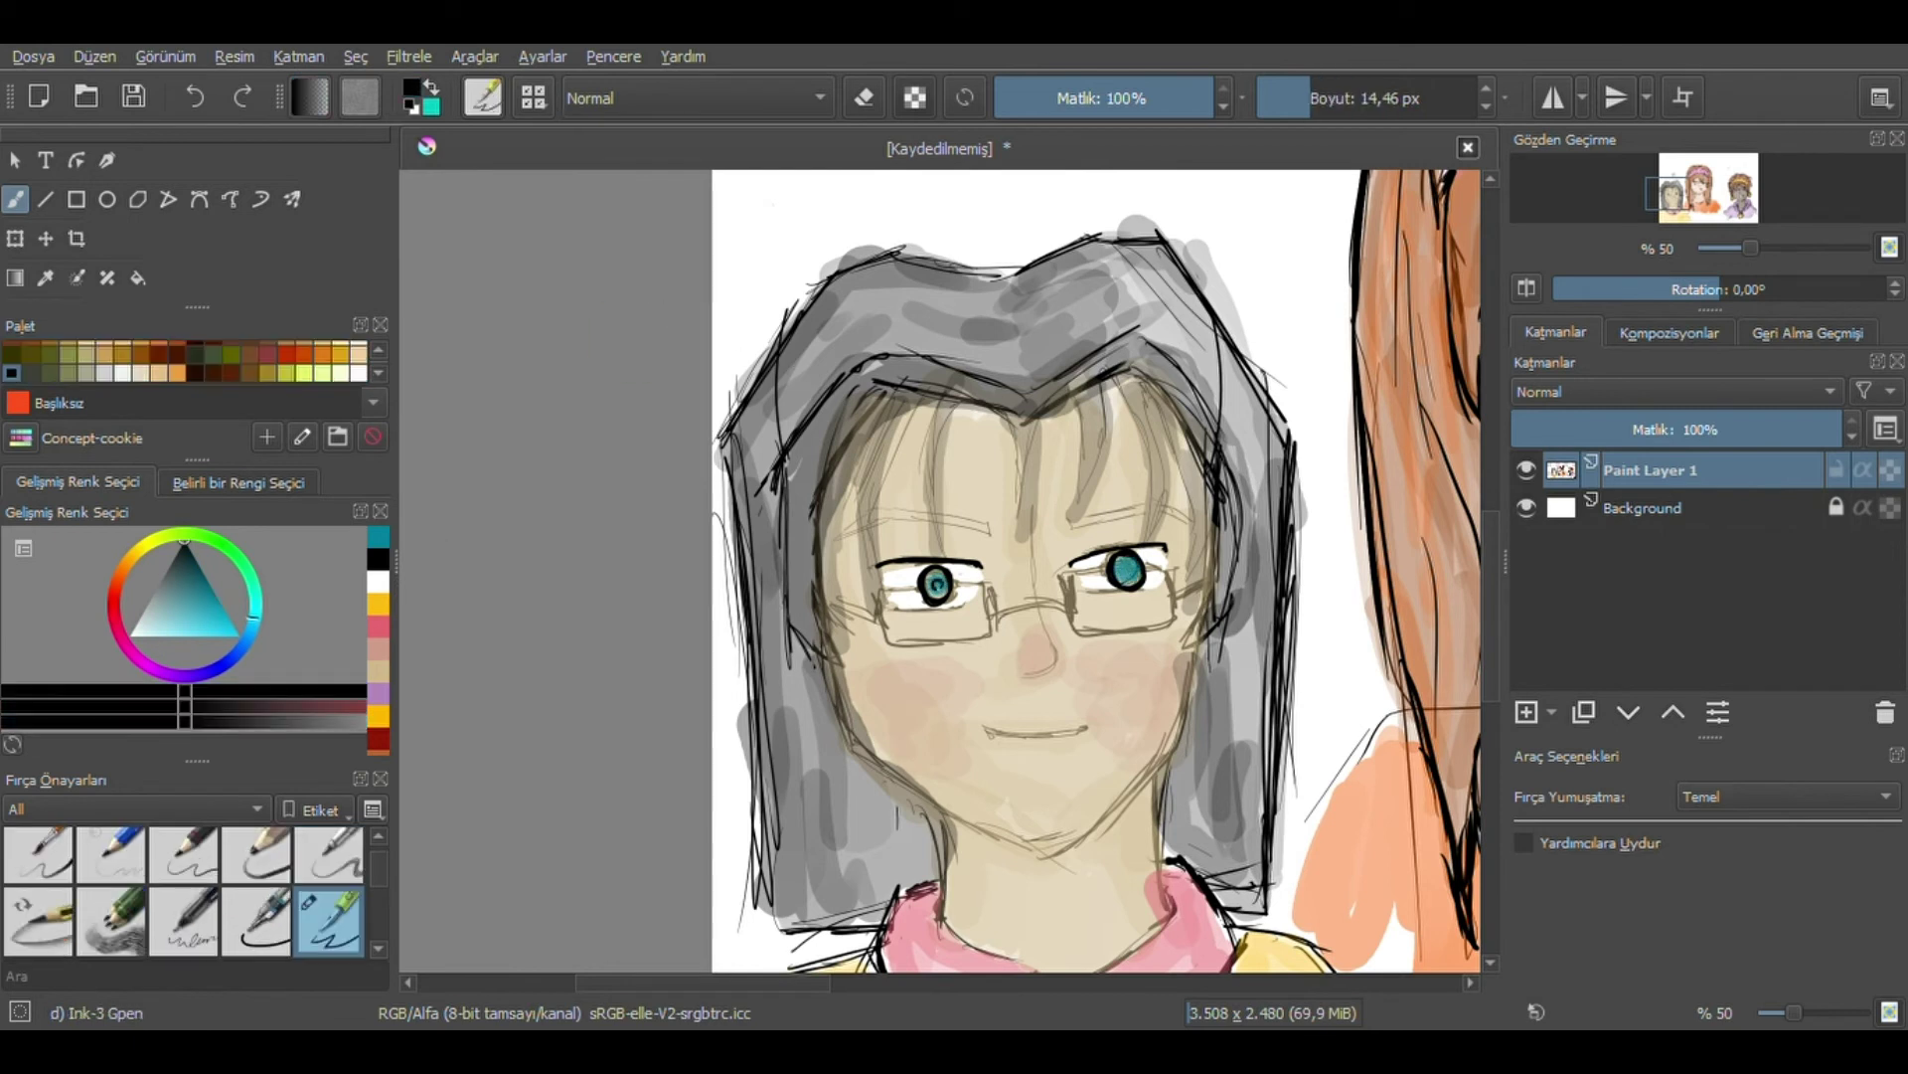
pyautogui.click(939, 585)
pyautogui.moveTo(1083, 587)
pyautogui.mouseDown()
pyautogui.moveTo(1159, 578)
pyautogui.moveTo(1138, 590)
pyautogui.mouseUp()
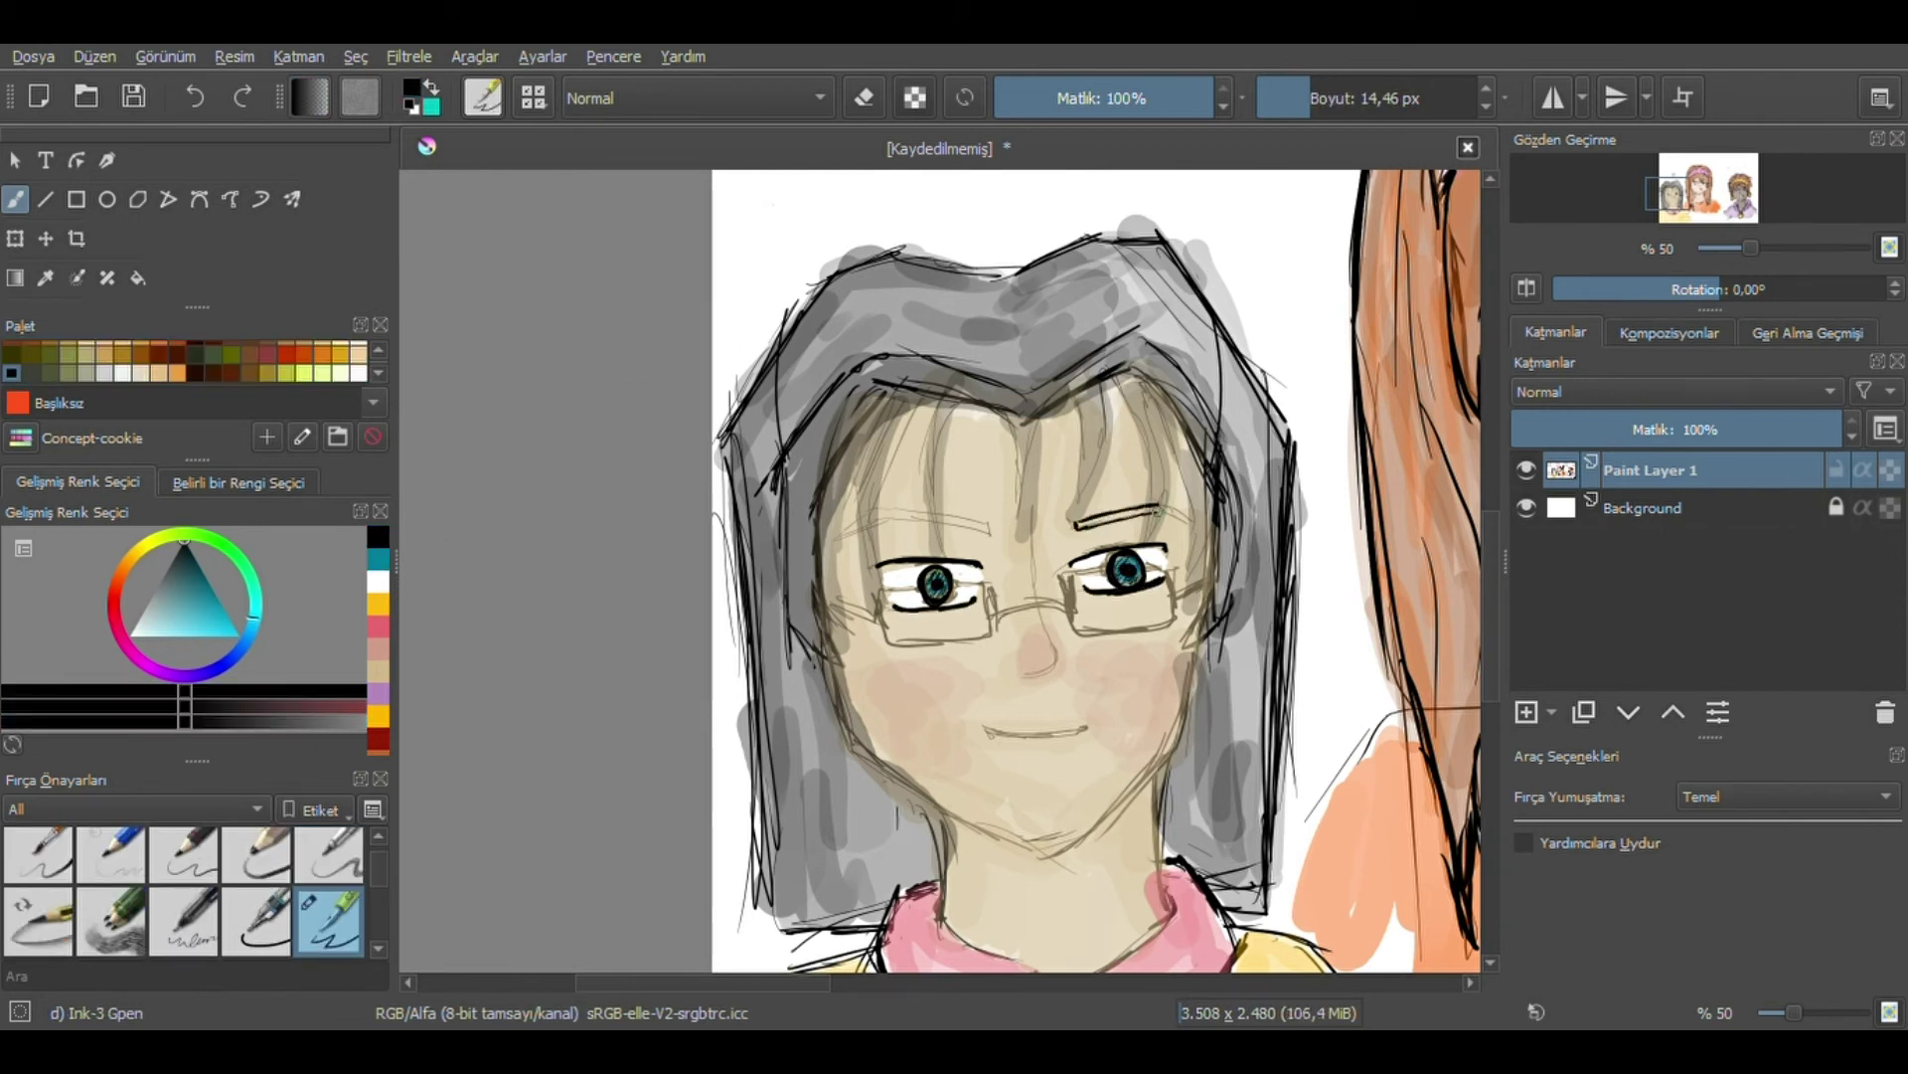
pyautogui.moveTo(1024, 673); pyautogui.dragTo(1052, 668)
pyautogui.moveTo(1019, 736); pyautogui.dragTo(1093, 727)
# Tint both glasses lenses cyan with the soft colouring brush.
pyautogui.press('/')
pyautogui.click(223, 625)
pyautogui.moveTo(886, 608)
pyautogui.mouseDown()
pyautogui.moveTo(986, 624)
pyautogui.moveTo(1165, 598)
pyautogui.moveTo(1175, 621)
pyautogui.mouseUp()
pyautogui.press('/')
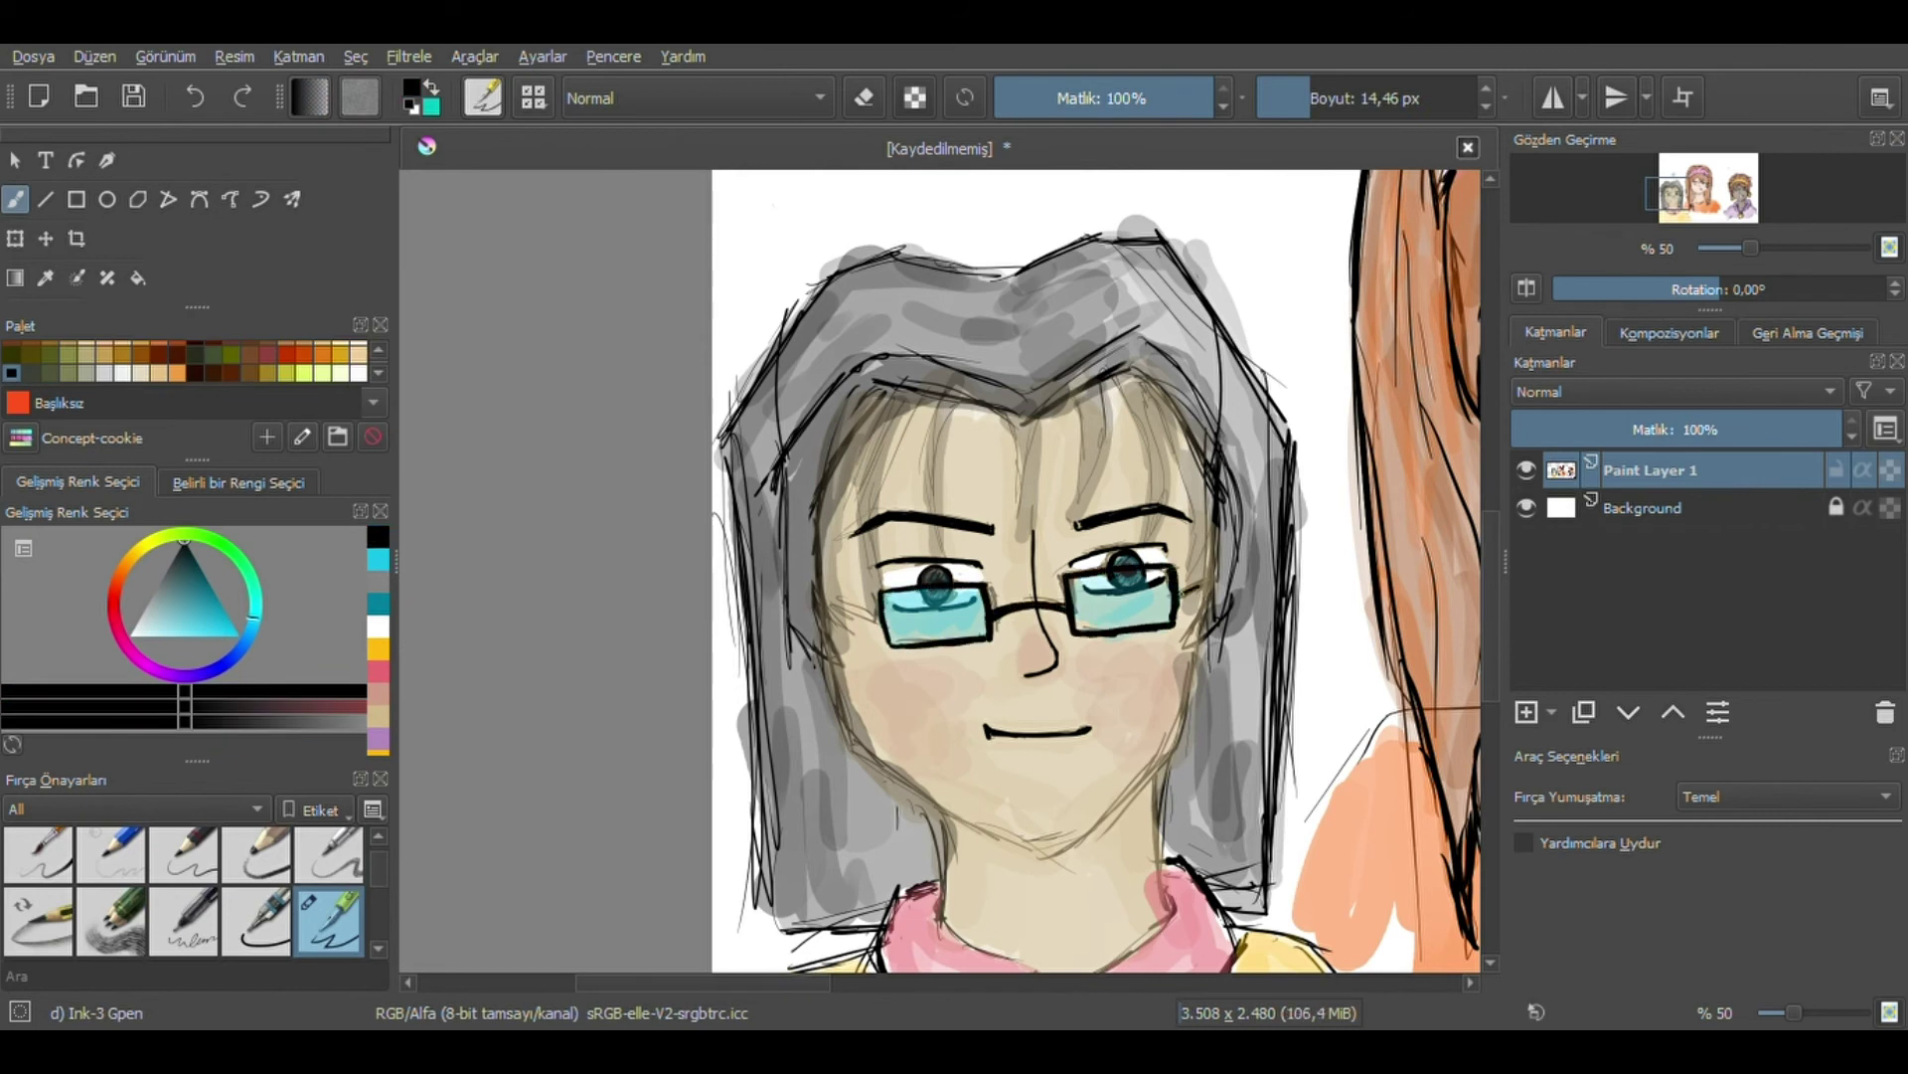
# Thicken the left glasses arm, ink strands over the bangs, and draw a looped earring.
pyautogui.moveTo(823, 603); pyautogui.dragTo(882, 624)
pyautogui.moveTo(1039, 397); pyautogui.dragTo(1024, 541)
pyautogui.moveTo(1134, 383); pyautogui.dragTo(1158, 501)
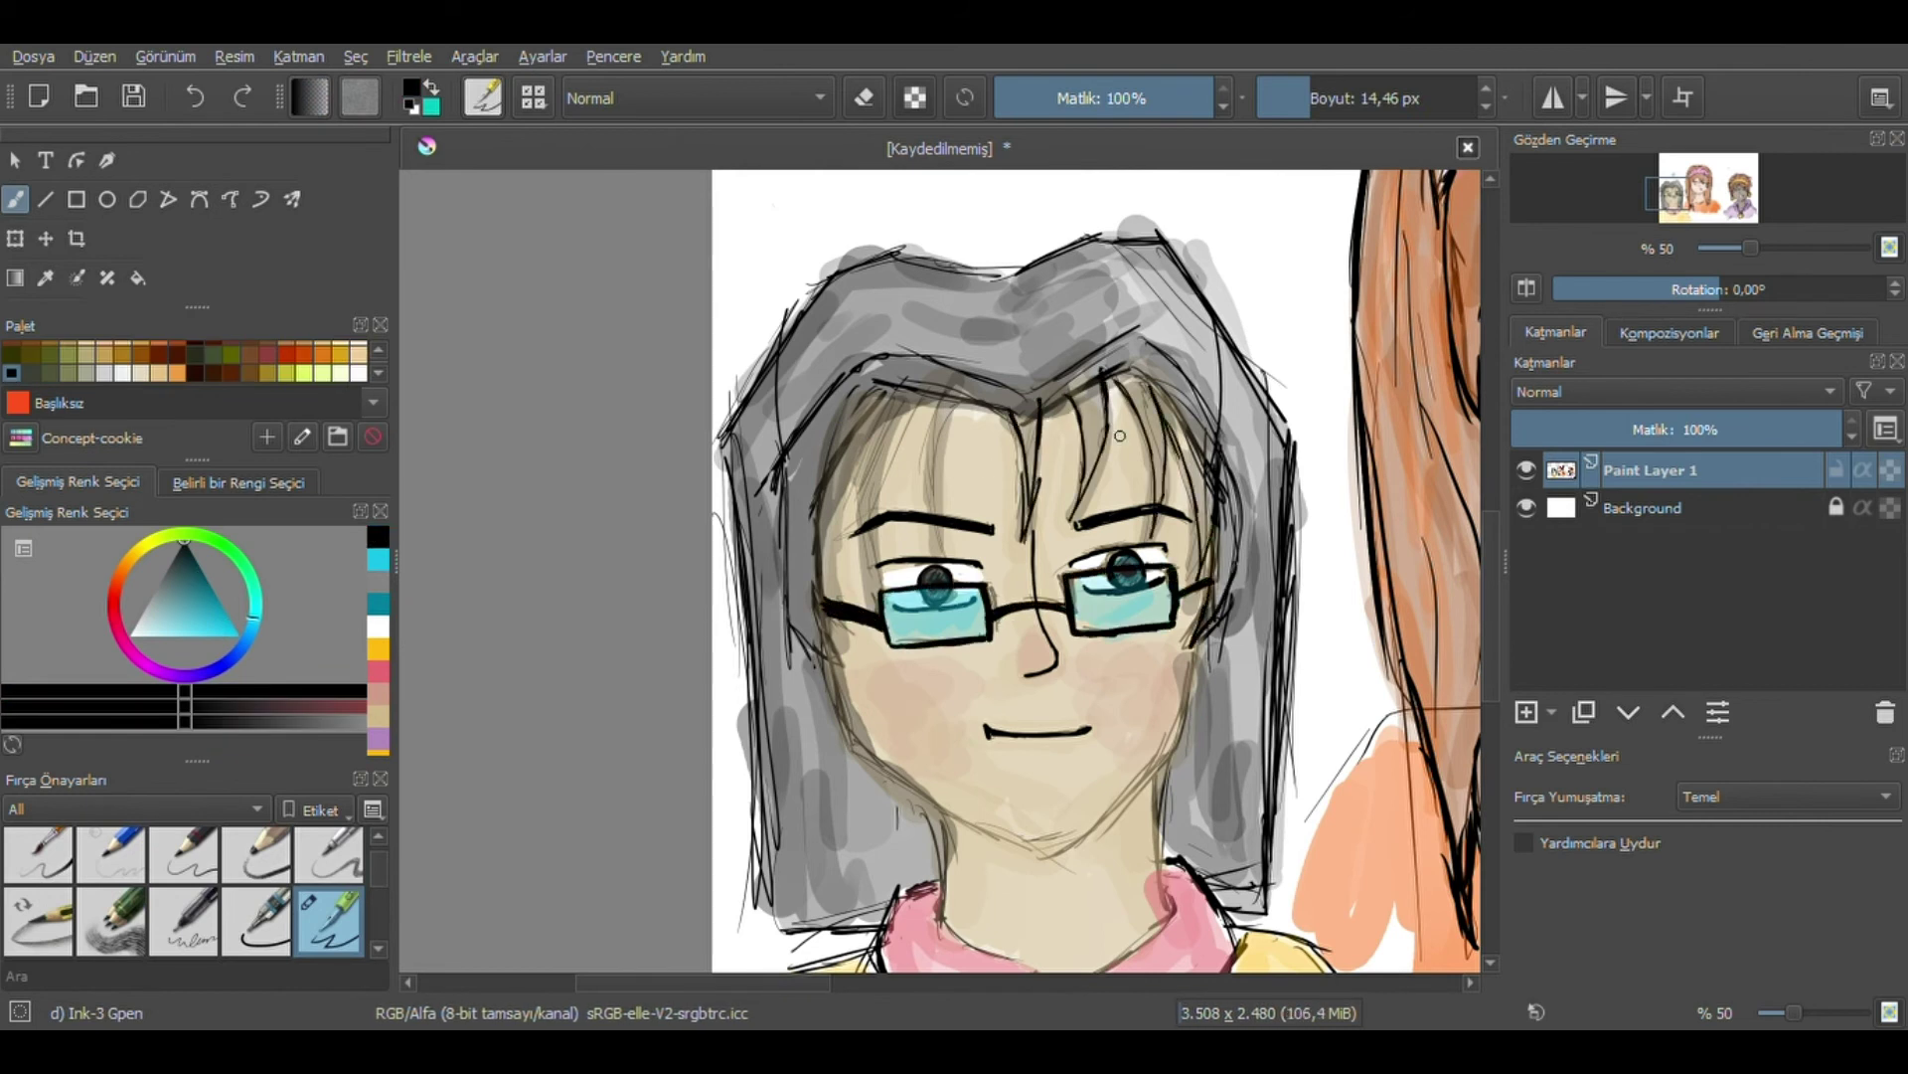
pyautogui.moveTo(944, 396); pyautogui.dragTo(929, 515)
pyautogui.moveTo(885, 403); pyautogui.dragTo(830, 596)
pyautogui.moveTo(823, 671); pyautogui.dragTo(821, 704)
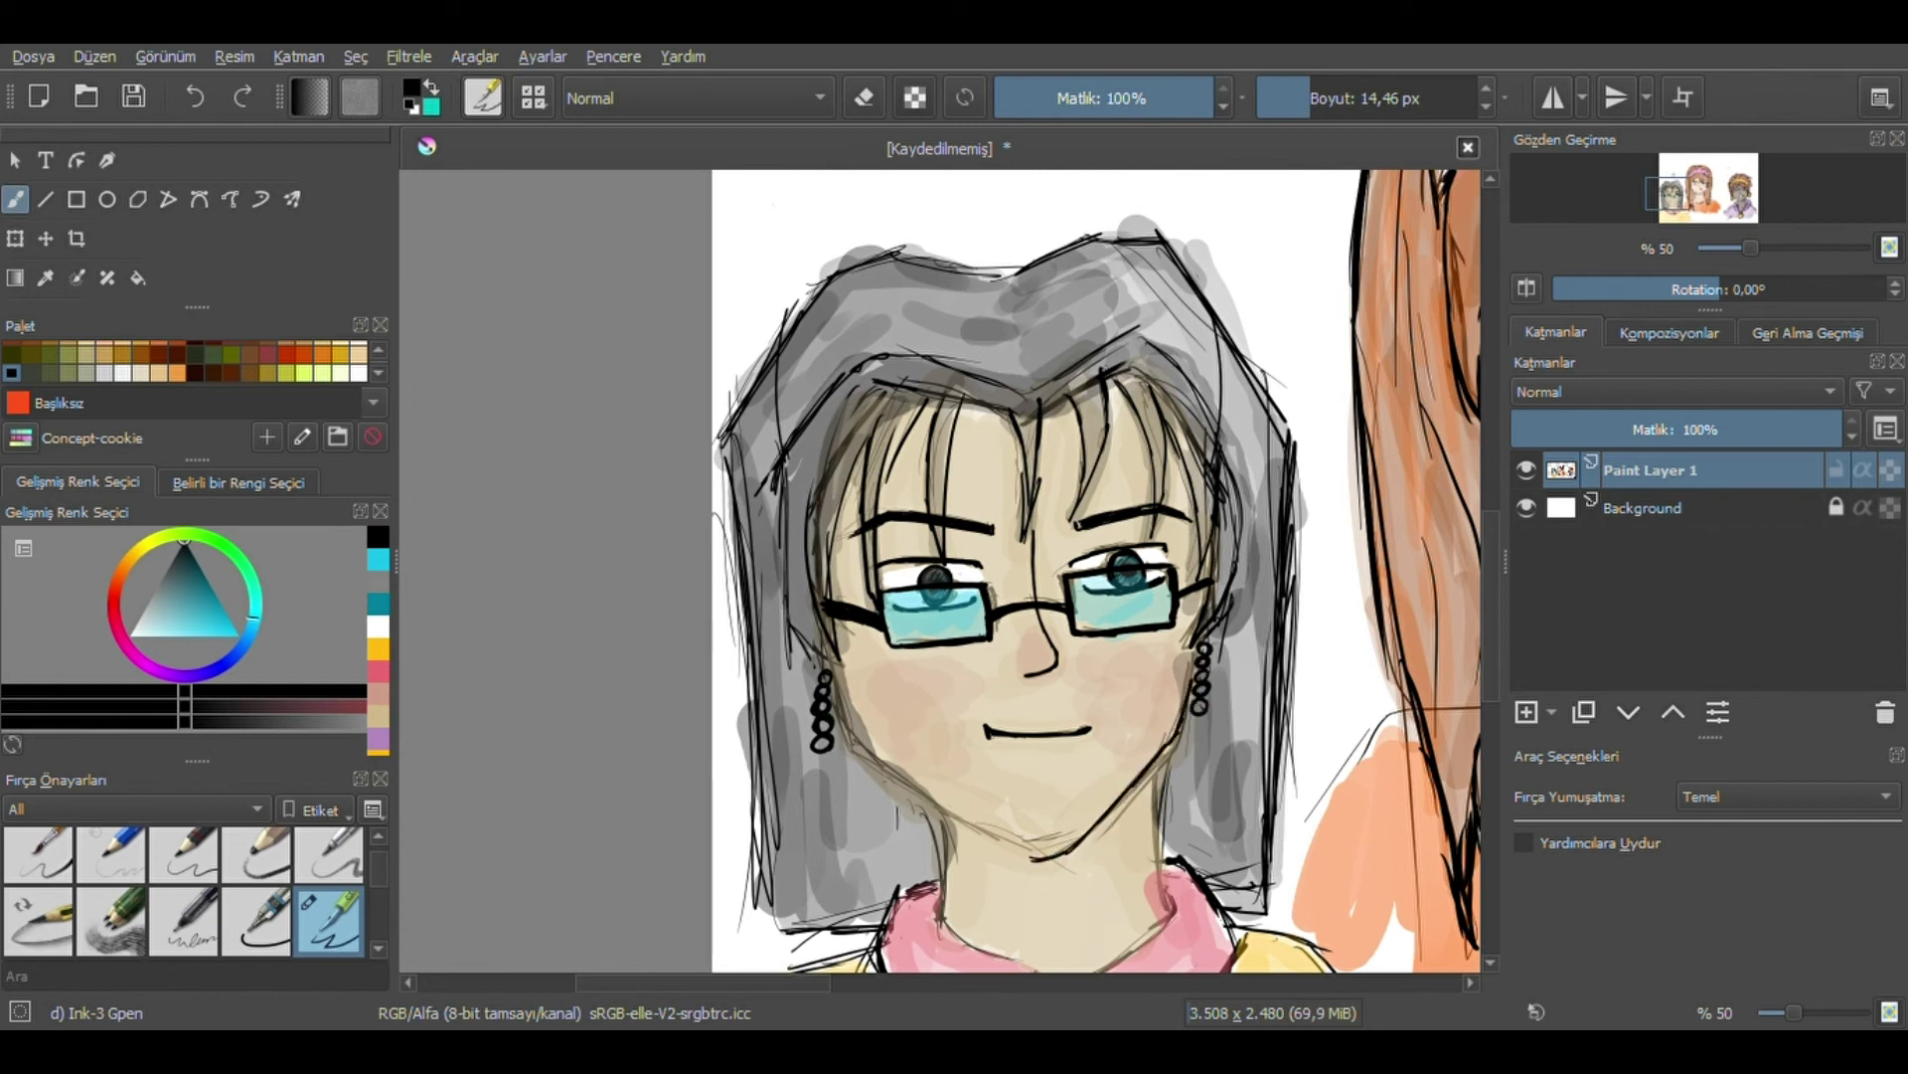
pyautogui.press('/')
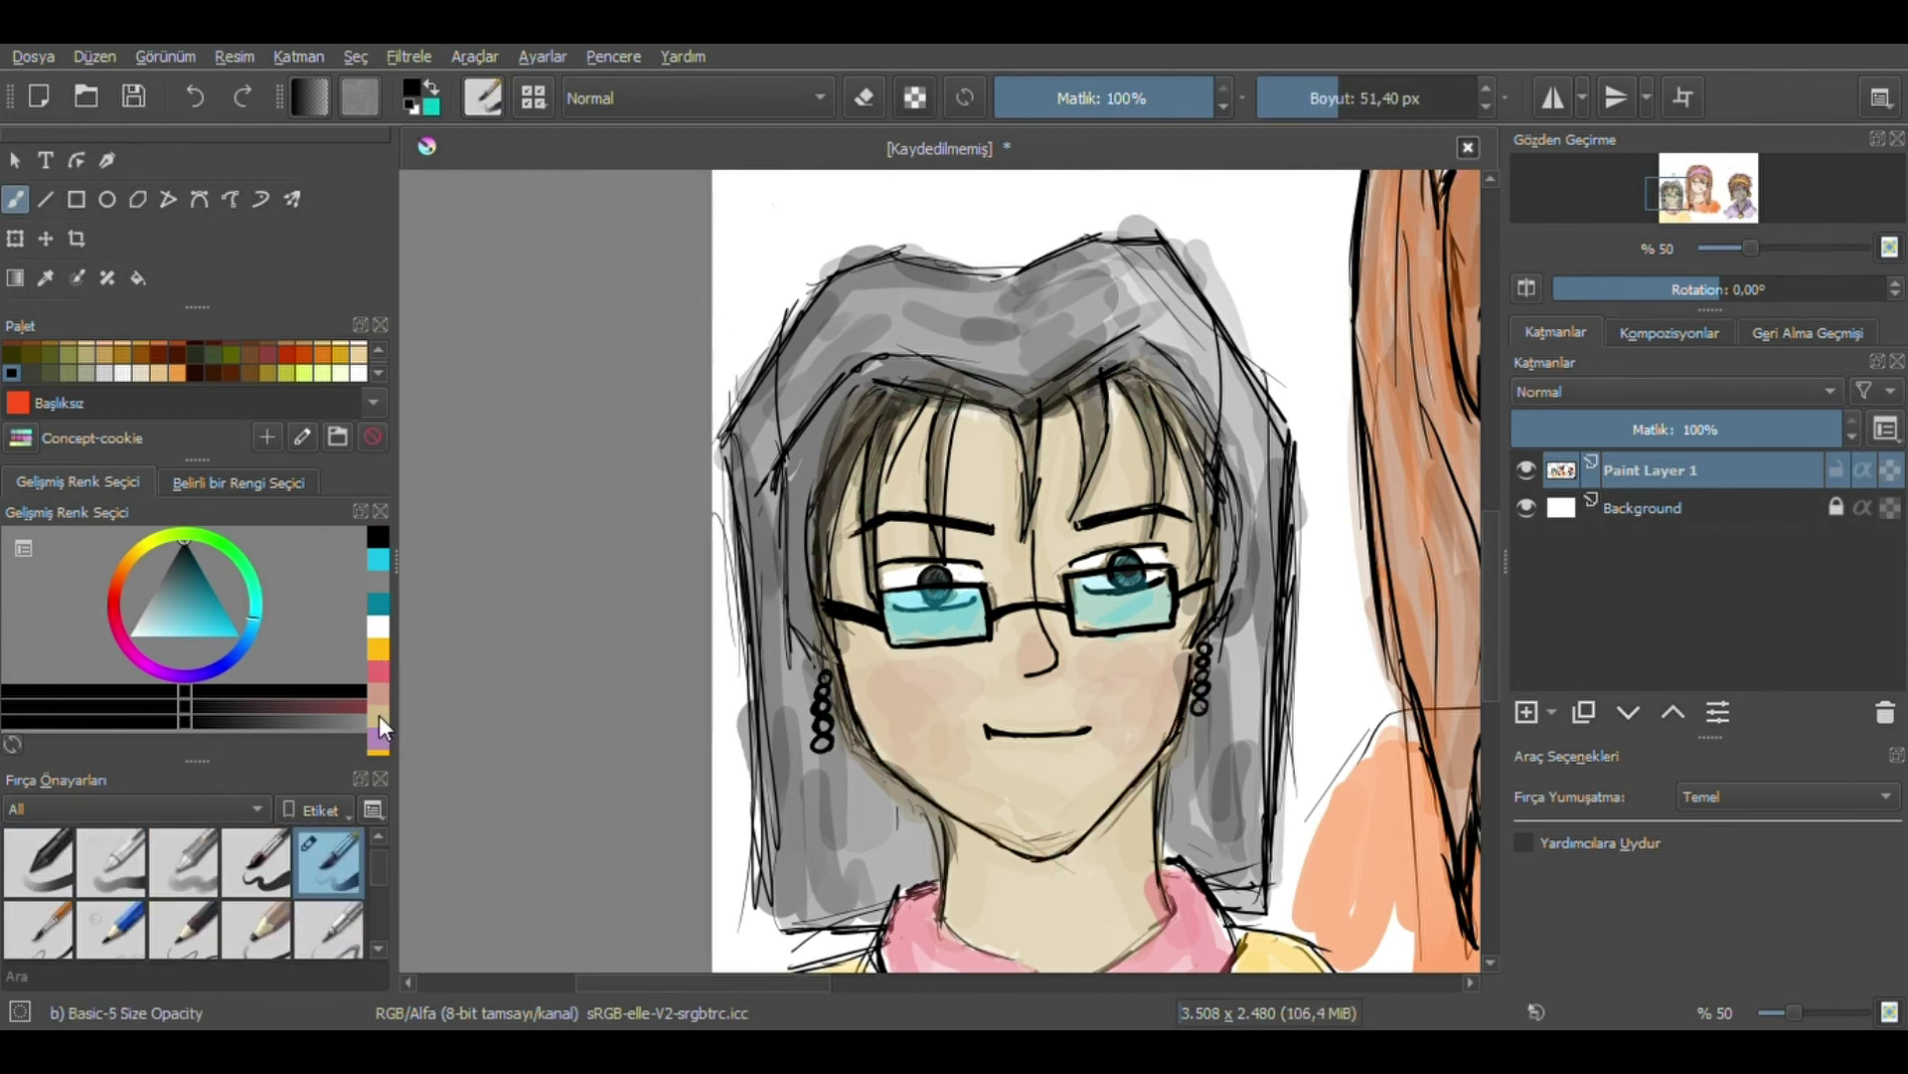
# Paint tan skin tone over the bangs.
pyautogui.keyDown('ctrl'); pyautogui.click(880, 408); pyautogui.keyUp('ctrl')
pyautogui.moveTo(1008, 437); pyautogui.dragTo(1022, 522)
pyautogui.moveTo(1123, 388); pyautogui.dragTo(1178, 531)
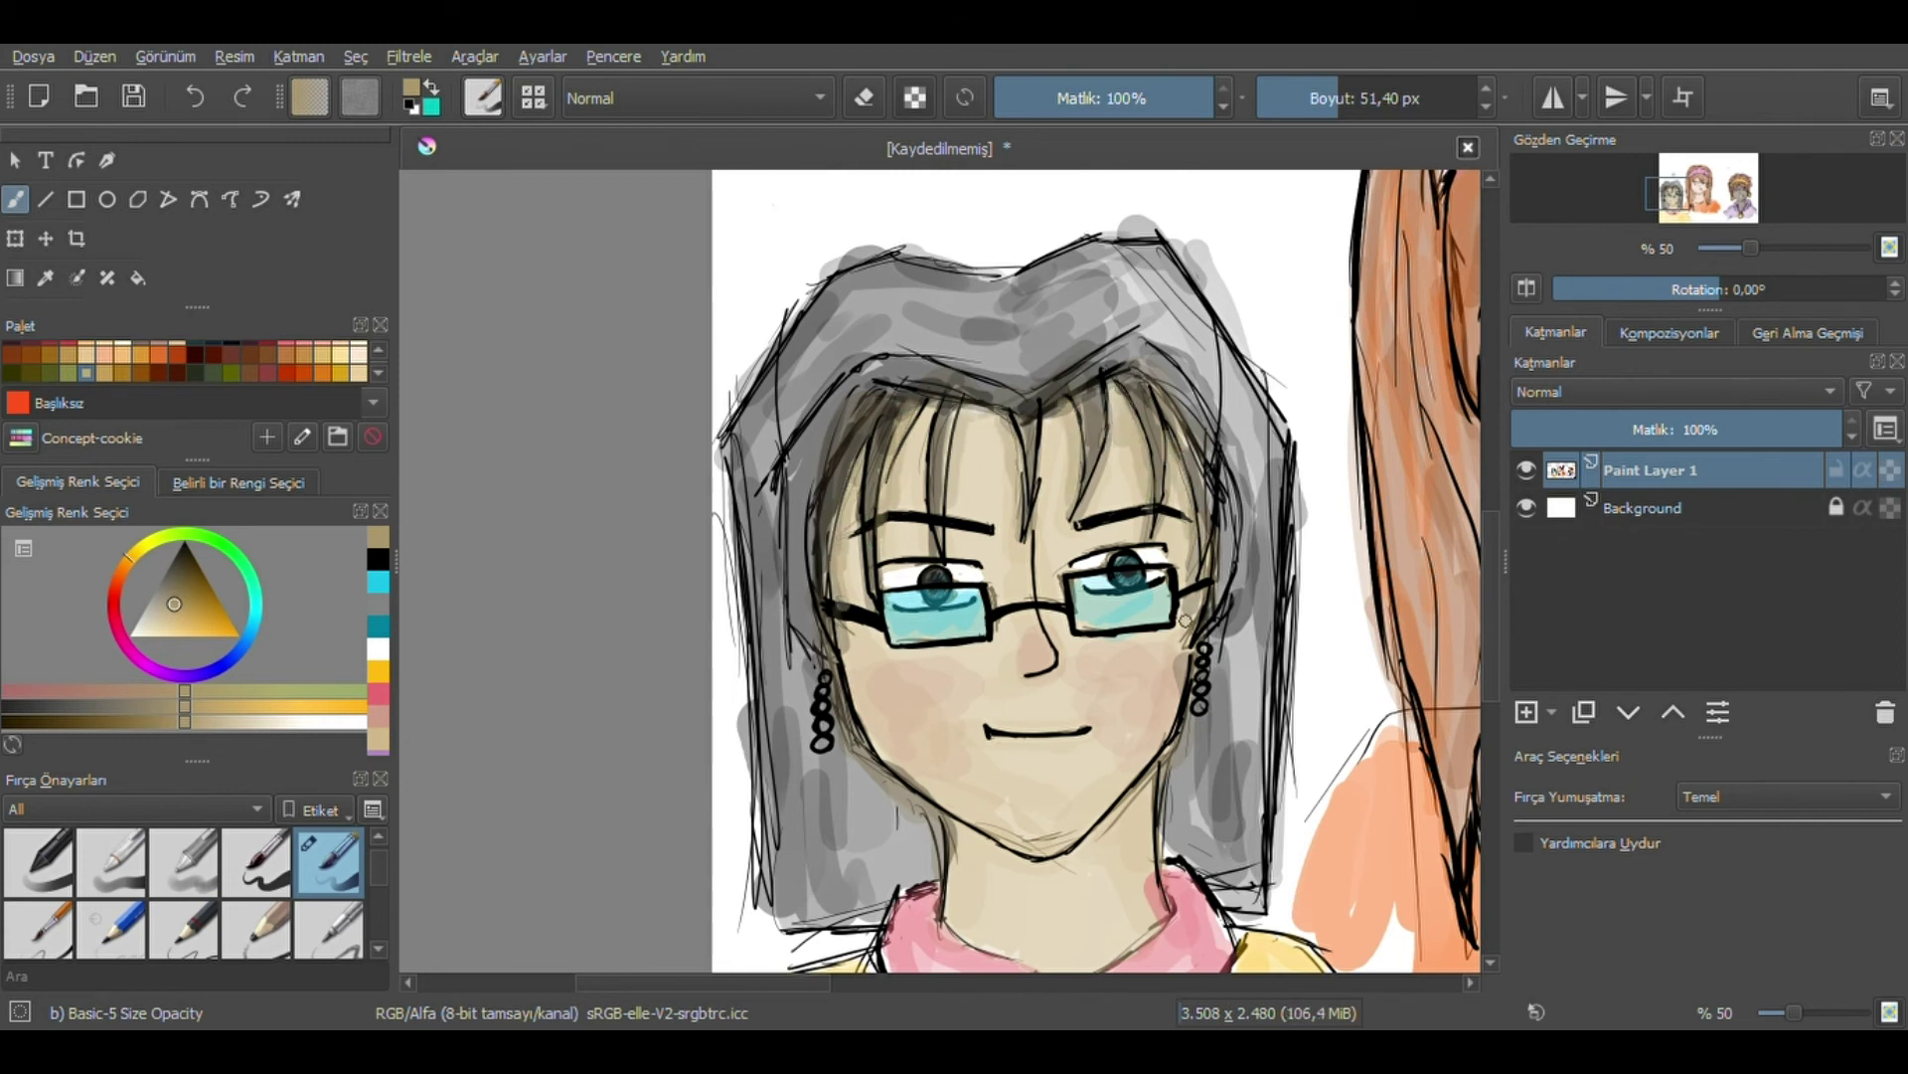
pyautogui.press('/')
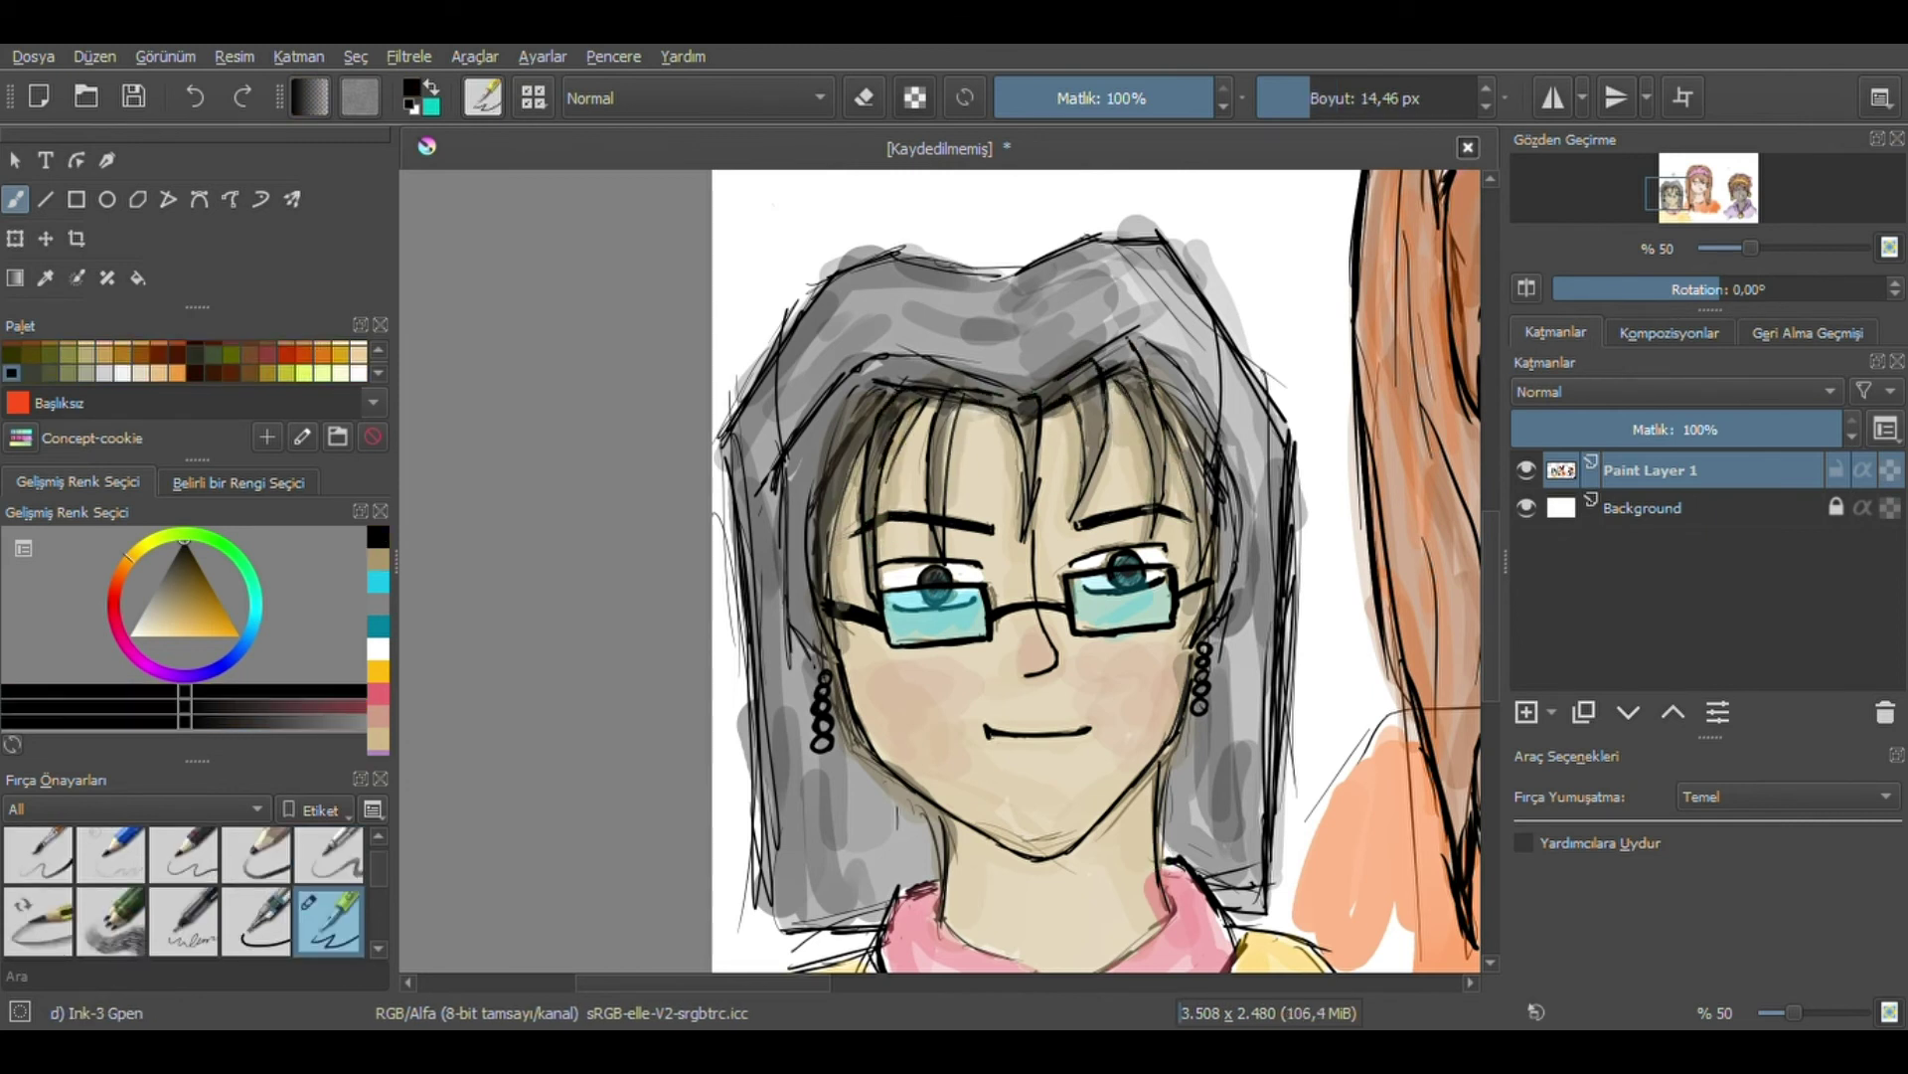
# Ink black hair strands beside the face and along both hair edges.
pyautogui.moveTo(855, 443); pyautogui.dragTo(830, 596)
pyautogui.moveTo(1133, 338); pyautogui.dragTo(1222, 457)
pyautogui.moveTo(1203, 453); pyautogui.dragTo(1242, 637)
pyautogui.moveTo(1177, 413); pyautogui.dragTo(1217, 607)
pyautogui.moveTo(865, 387); pyautogui.dragTo(810, 572)
pyautogui.moveTo(826, 472); pyautogui.dragTo(785, 661)
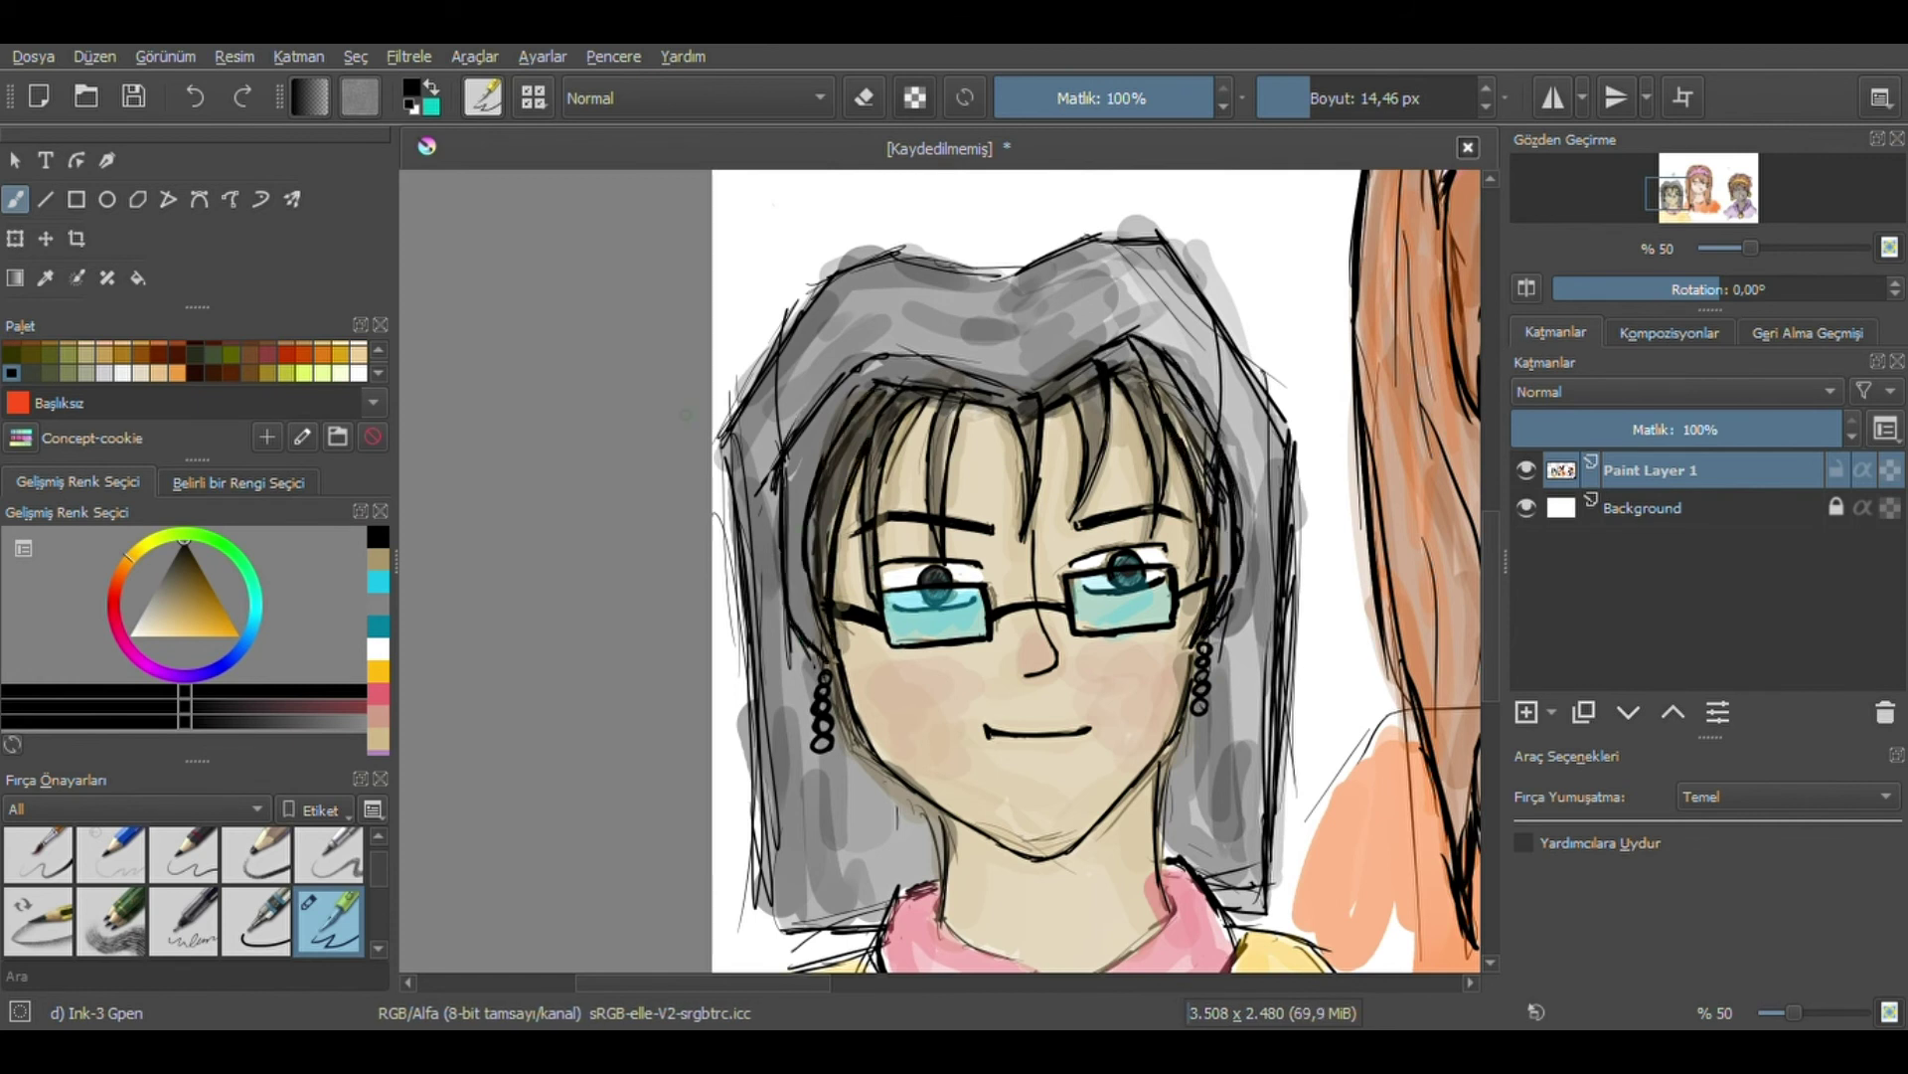
pyautogui.moveTo(766, 457); pyautogui.dragTo(740, 890)
pyautogui.moveTo(740, 934); pyautogui.dragTo(869, 937)
pyautogui.moveTo(1233, 910); pyautogui.dragTo(1270, 914)
# Hatch the top of the hair, add left-side strands, and thicken the left upper eyelid.
pyautogui.moveTo(1303, 452); pyautogui.dragTo(1268, 905)
pyautogui.moveTo(1019, 299); pyautogui.dragTo(1123, 333)
pyautogui.moveTo(1034, 333); pyautogui.dragTo(1193, 378)
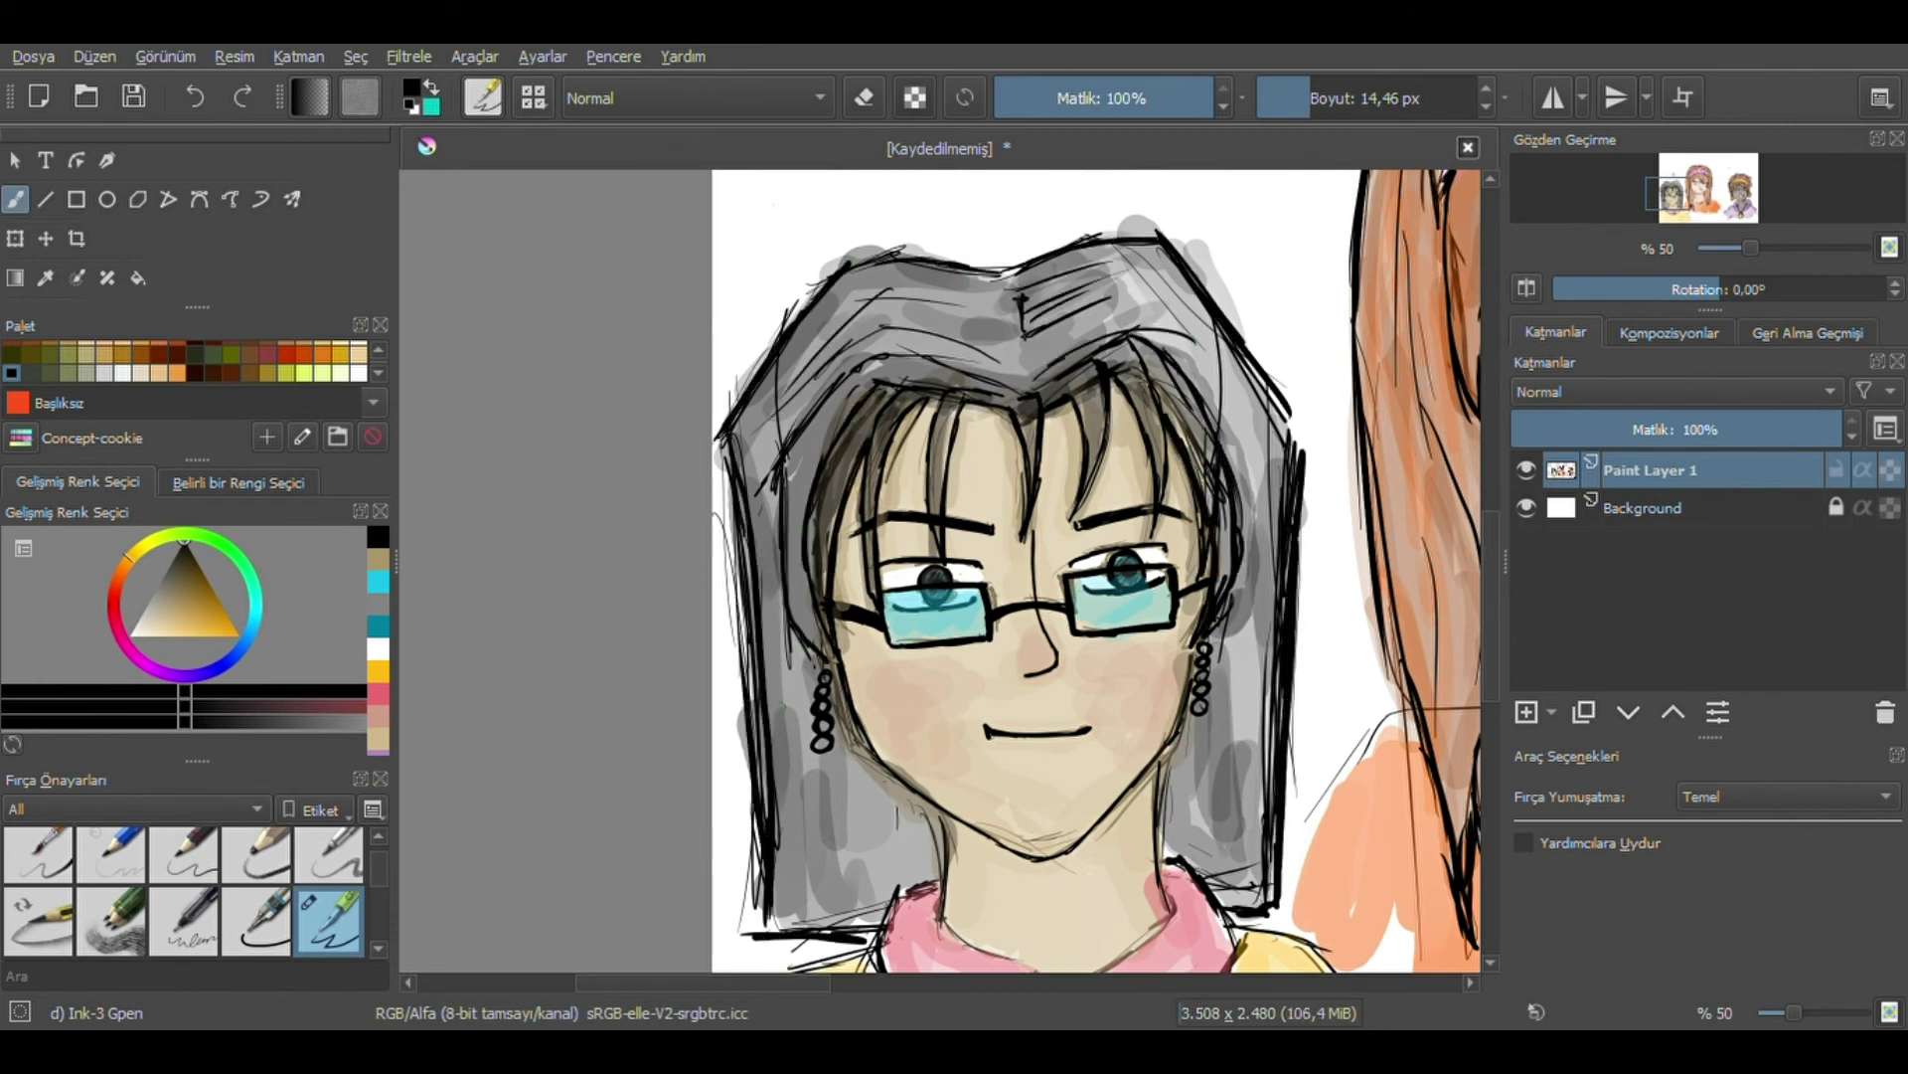
pyautogui.moveTo(796, 656); pyautogui.dragTo(782, 885)
pyautogui.moveTo(848, 756); pyautogui.dragTo(825, 914)
pyautogui.moveTo(922, 553); pyautogui.dragTo(975, 557)
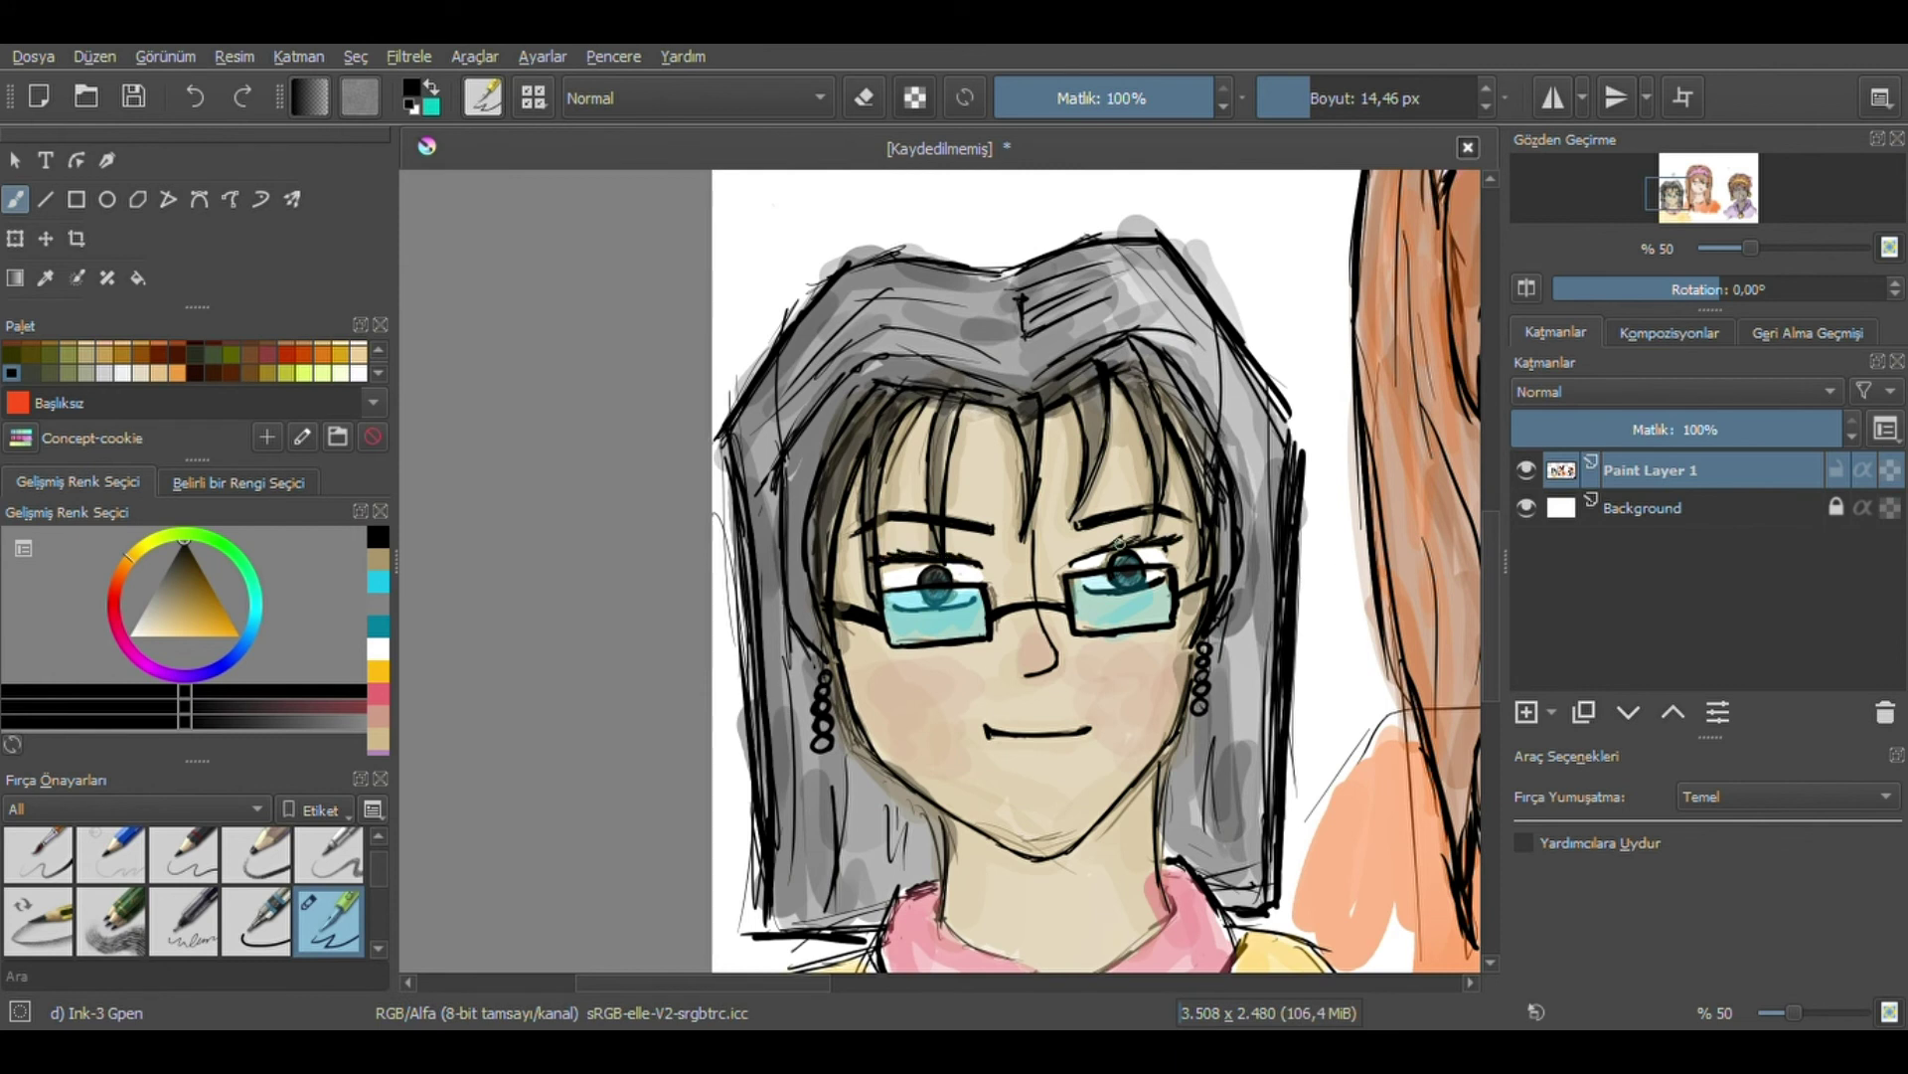
# Paint white highlights on the earring beads.
pyautogui.press('x')
pyautogui.moveTo(822, 686); pyautogui.dragTo(823, 744)
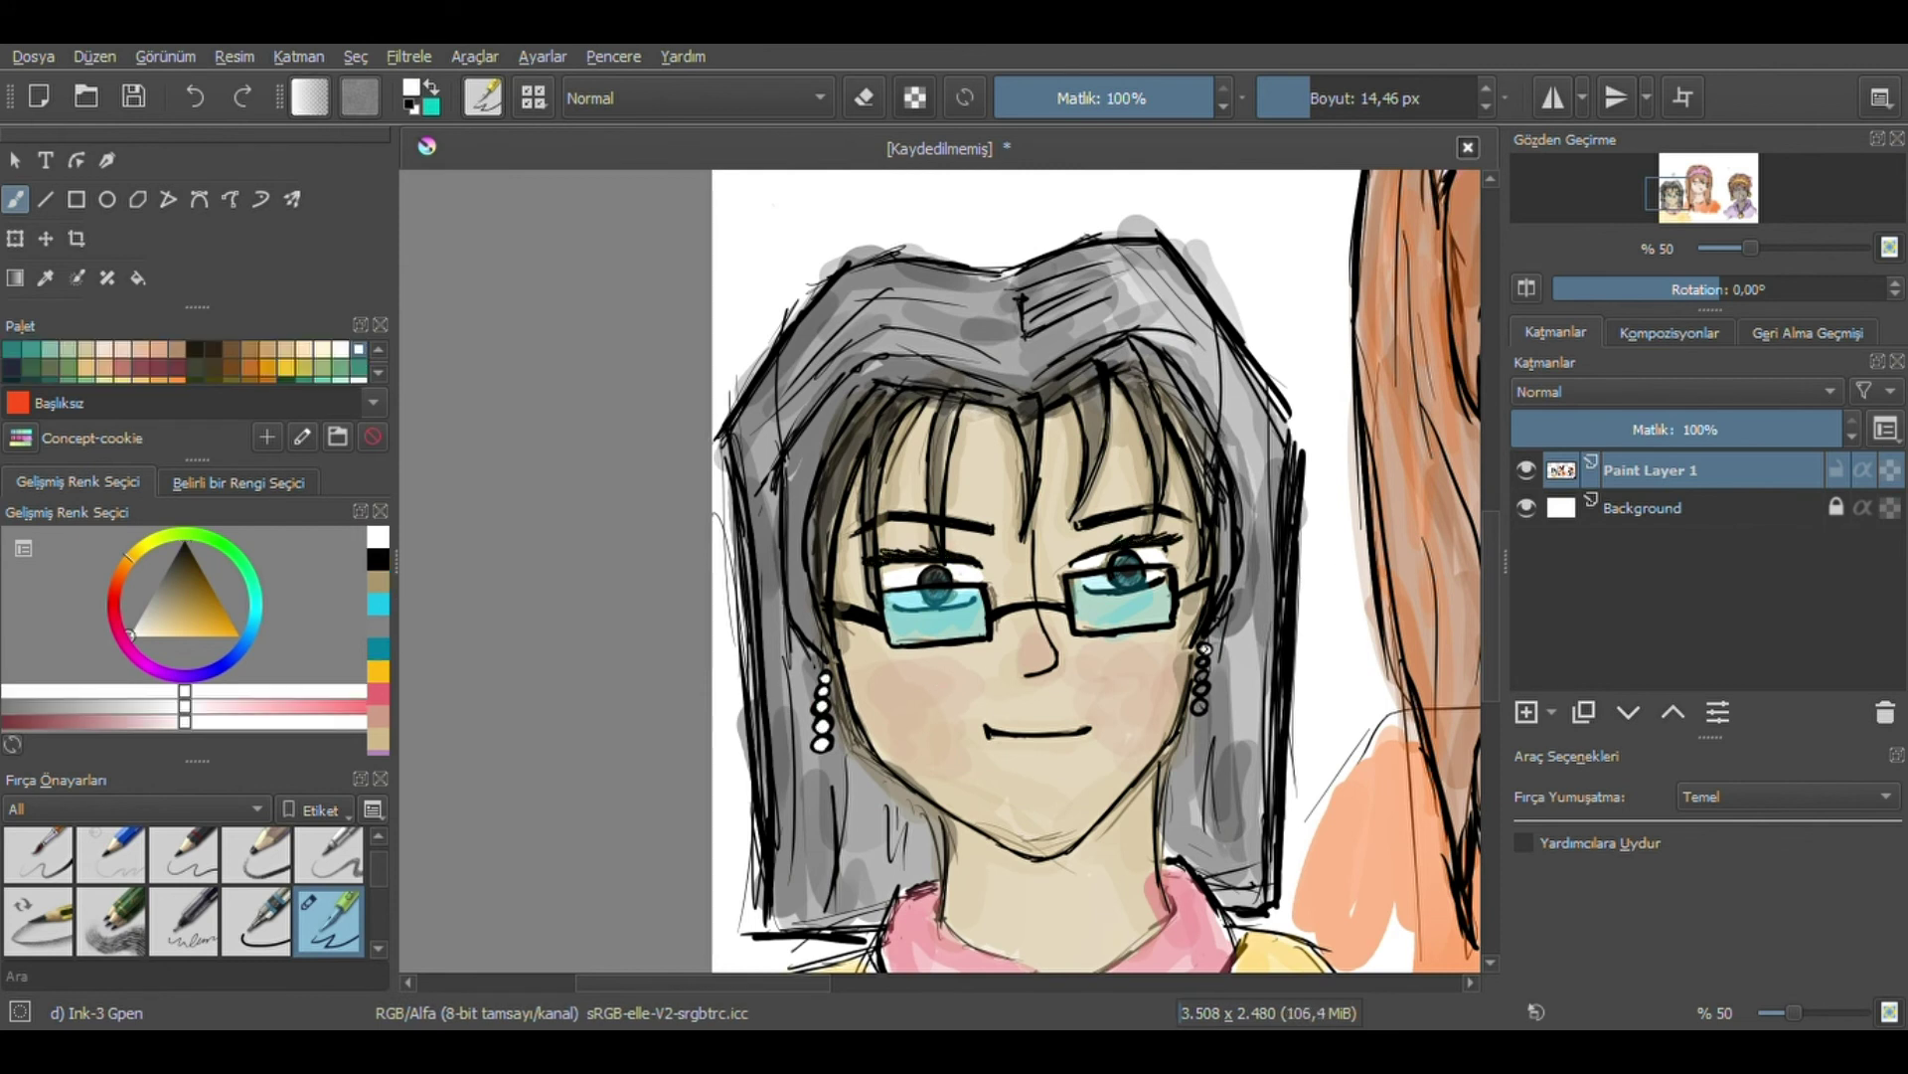
pyautogui.click(890, 688)
pyautogui.press('x')
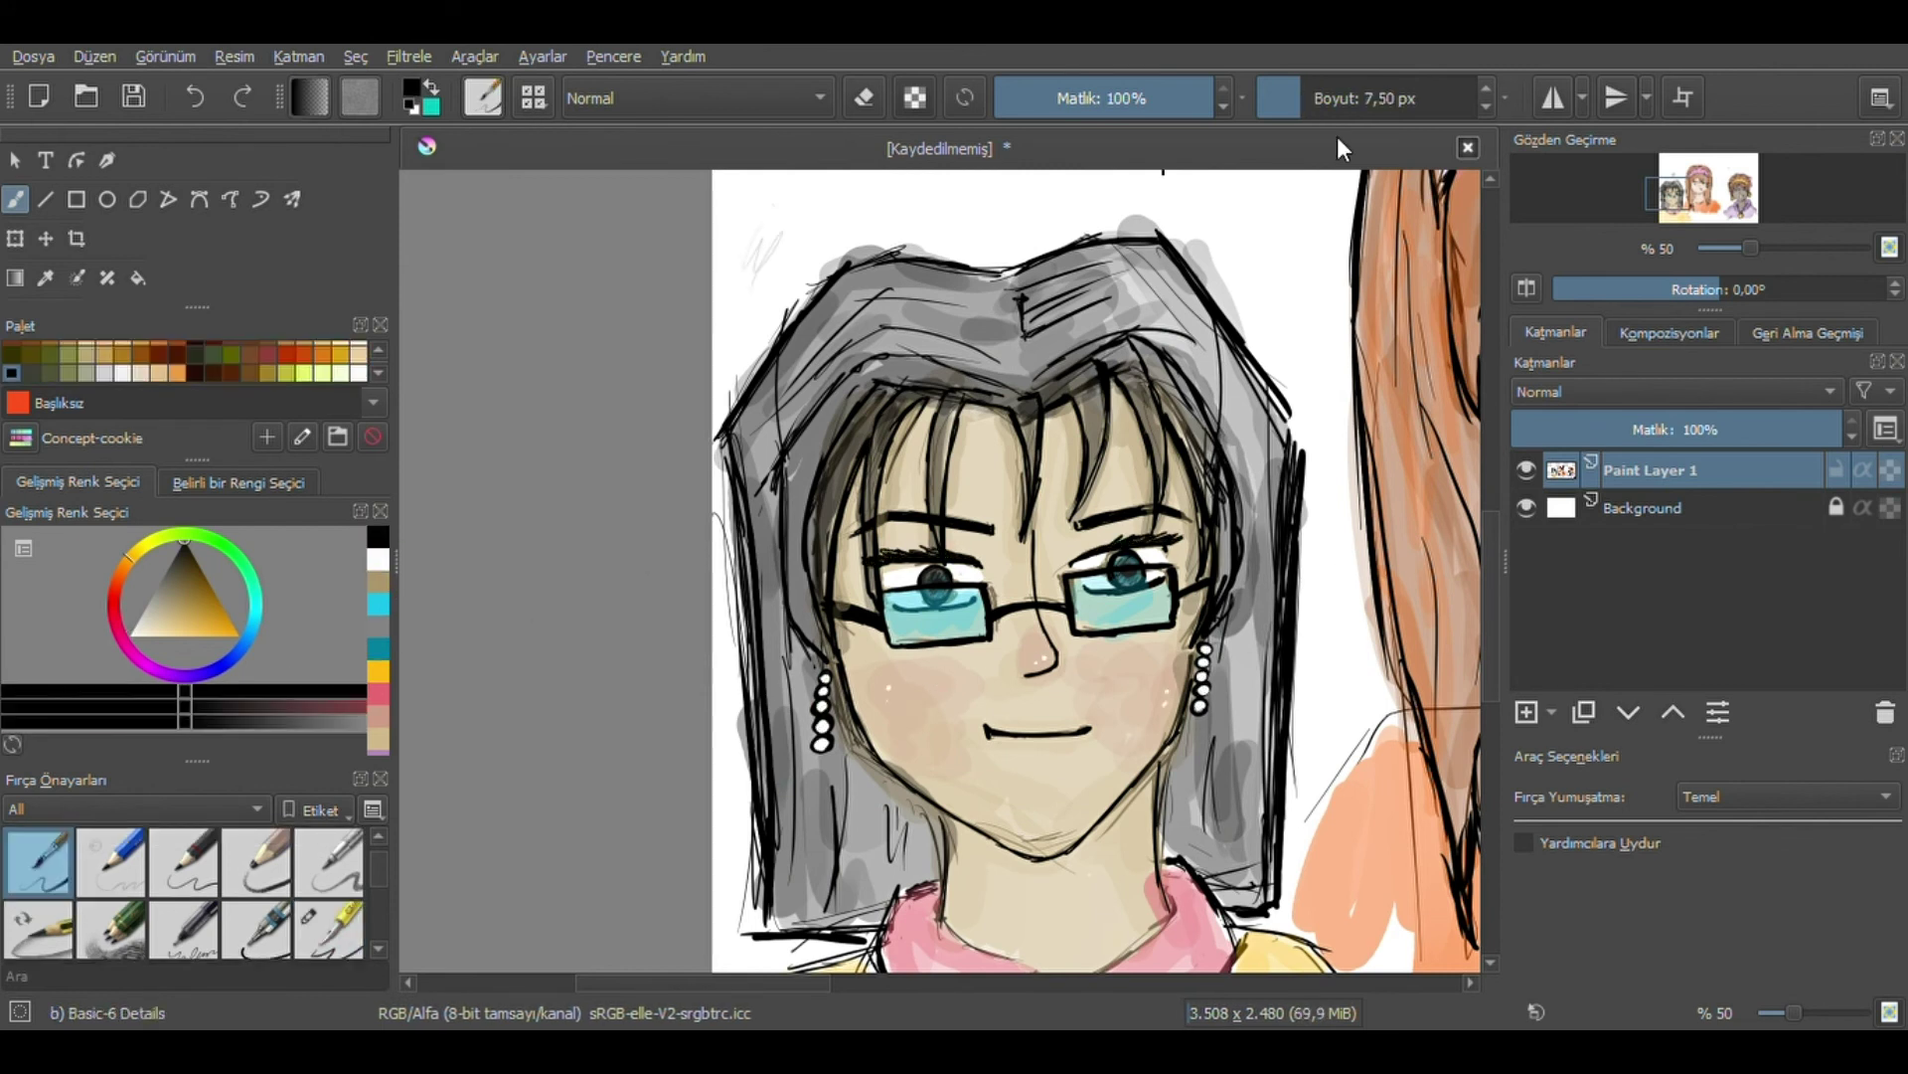
# Paint dark strands into the bangs and along the hairline with a fine detail brush.
pyautogui.press('/')
pyautogui.moveTo(1109, 344); pyautogui.dragTo(1161, 492)
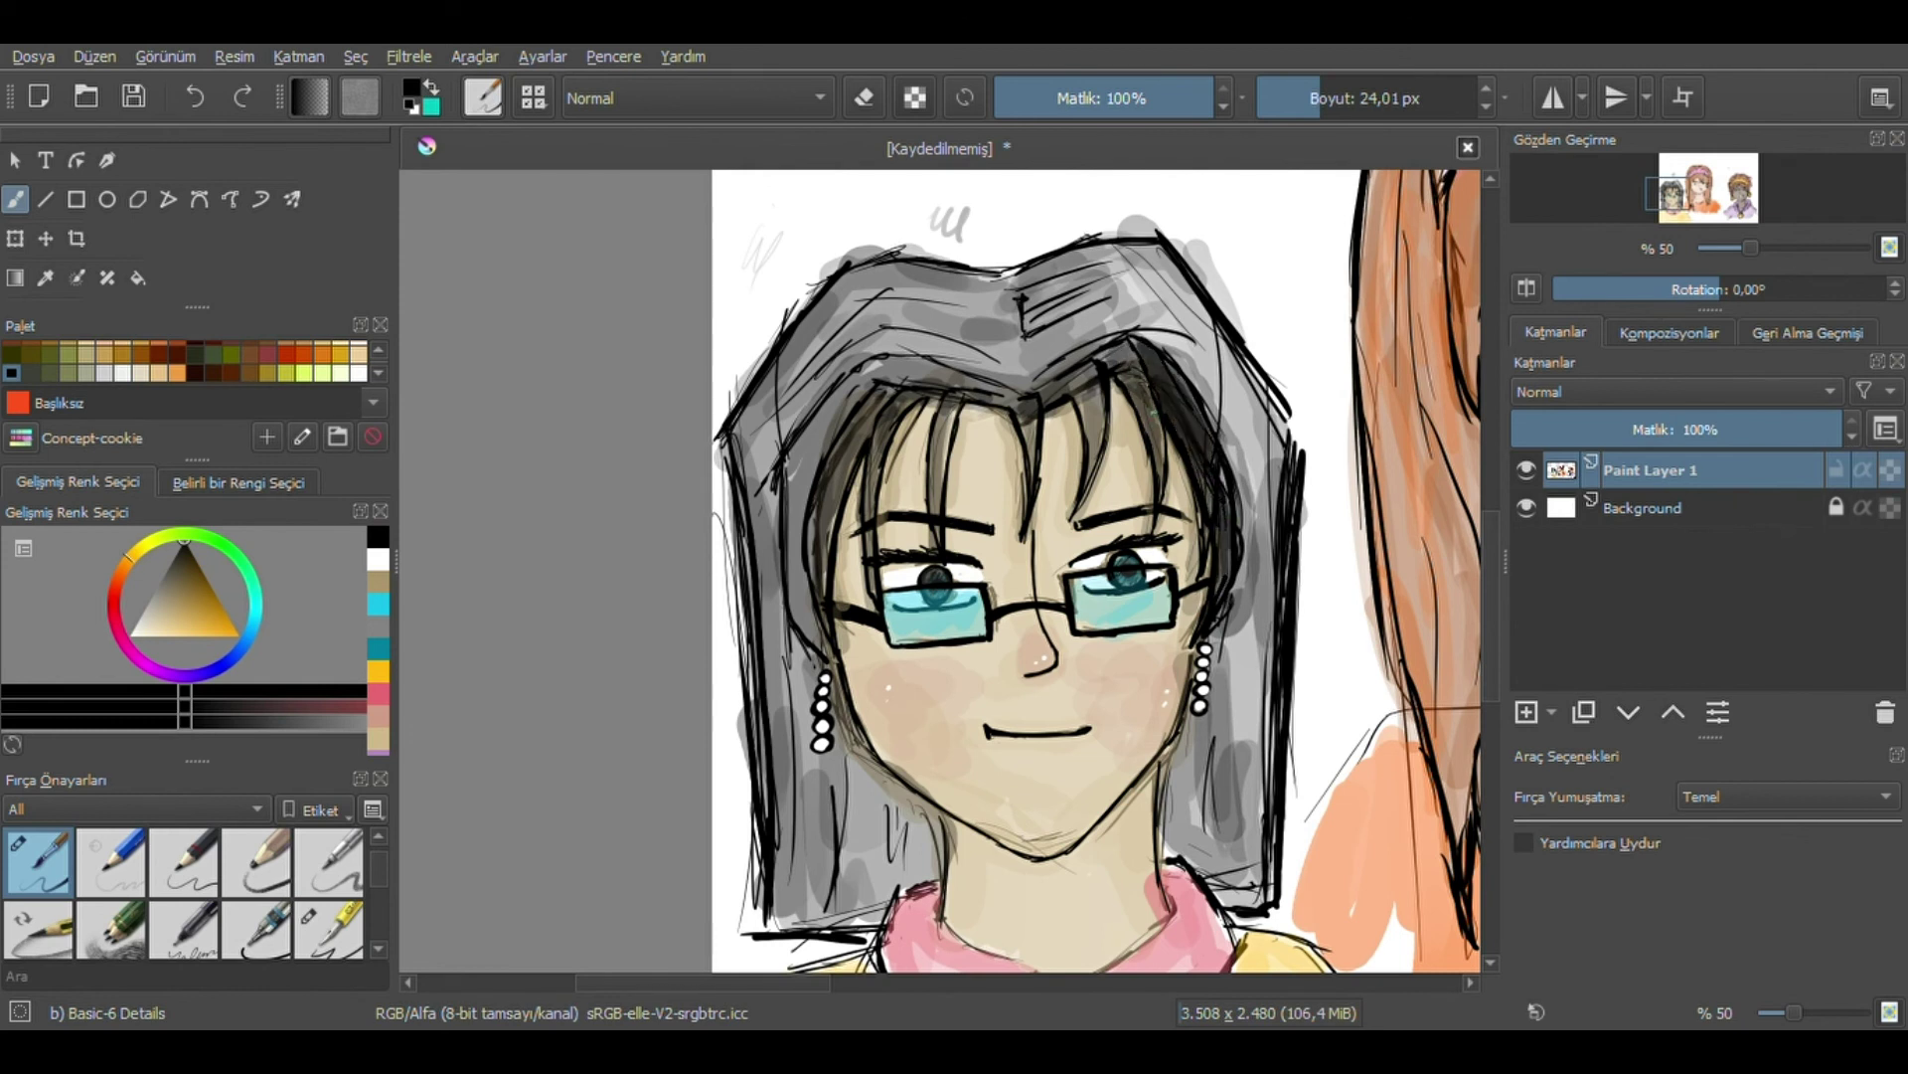
pyautogui.moveTo(1101, 383); pyautogui.dragTo(1082, 461)
pyautogui.moveTo(1034, 402); pyautogui.dragTo(1018, 478)
pyautogui.moveTo(880, 398)
pyautogui.mouseDown()
pyautogui.moveTo(810, 542)
pyautogui.moveTo(790, 646)
pyautogui.moveTo(1034, 375)
pyautogui.mouseUp()
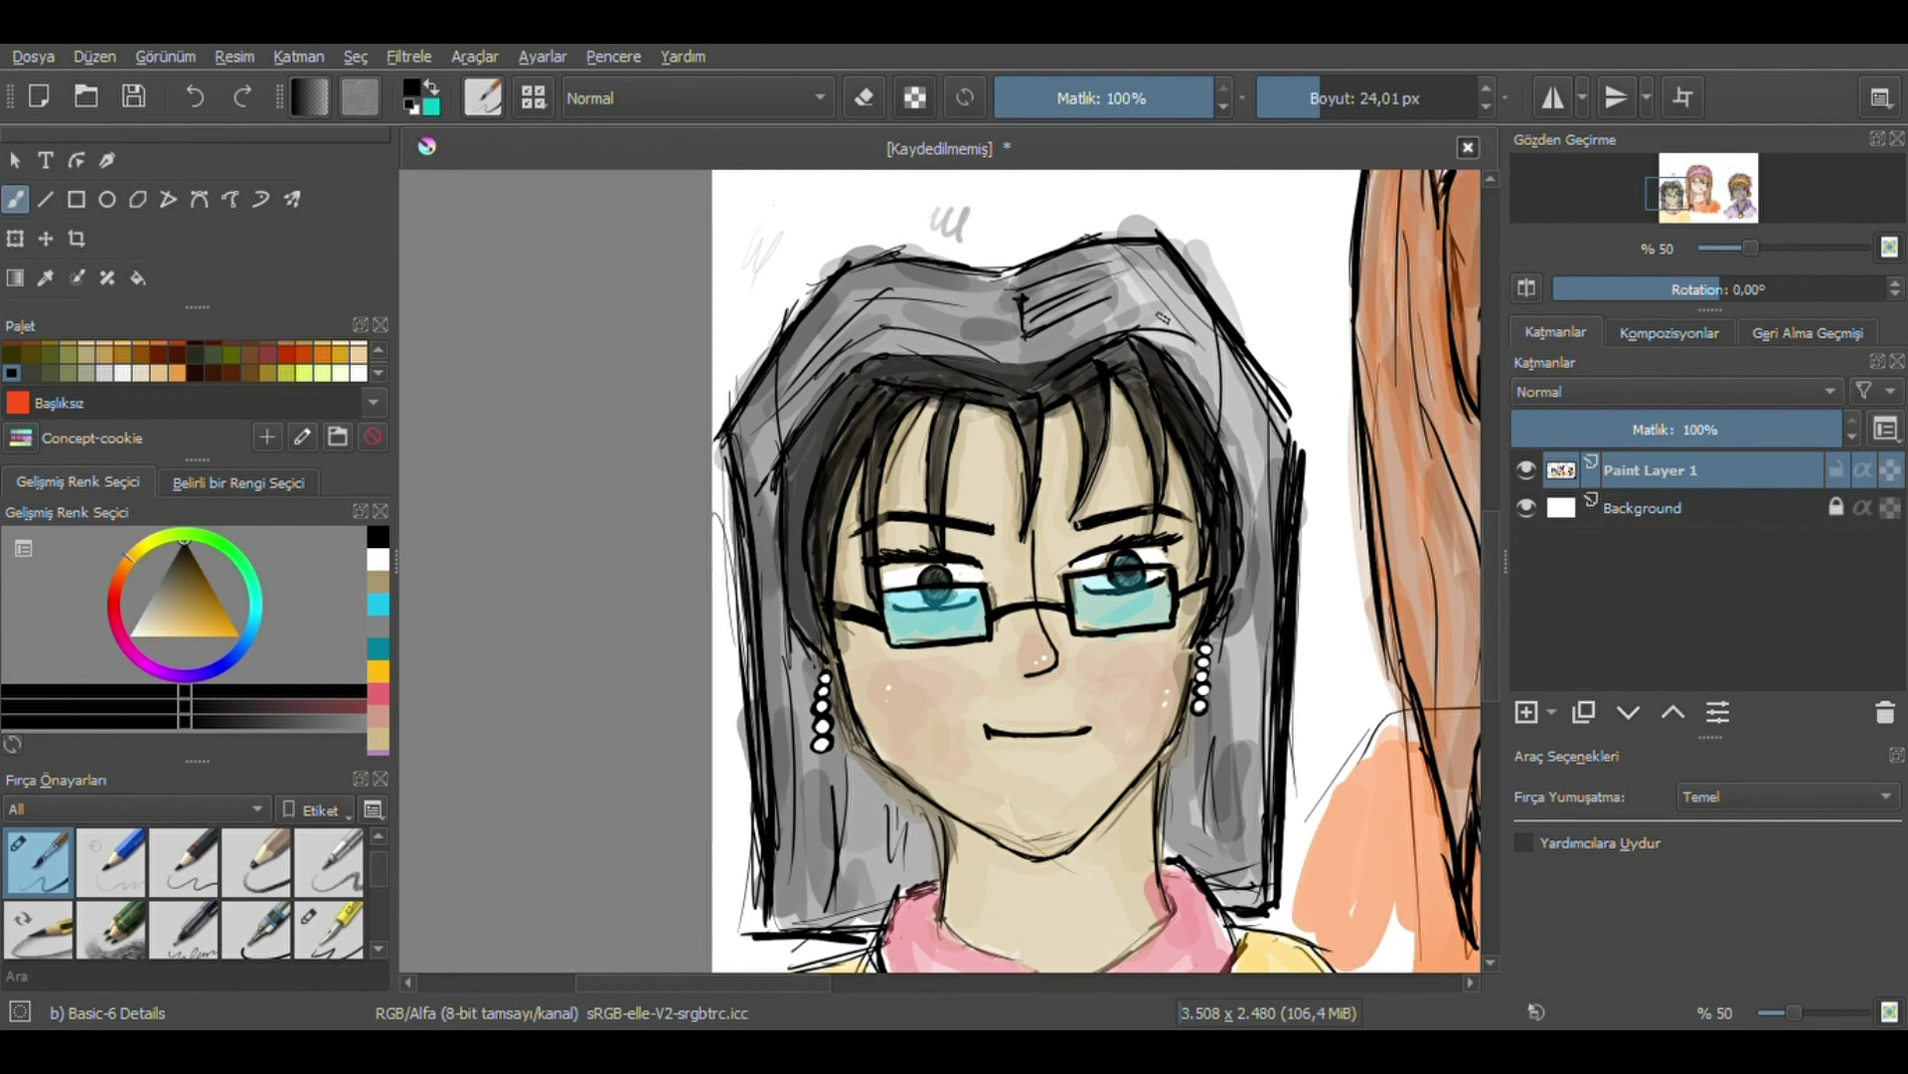
# With the ink pen at about 33 px, ink bold bang strands and the hair outlines.
pyautogui.press('/')
pyautogui.moveTo(1345, 125); pyautogui.dragTo(1354, 126)
pyautogui.moveTo(1143, 368); pyautogui.dragTo(1213, 572)
pyautogui.moveTo(1134, 328)
pyautogui.mouseDown()
pyautogui.moveTo(1212, 427)
pyautogui.moveTo(1238, 557)
pyautogui.mouseUp()
pyautogui.moveTo(875, 448); pyautogui.dragTo(820, 601)
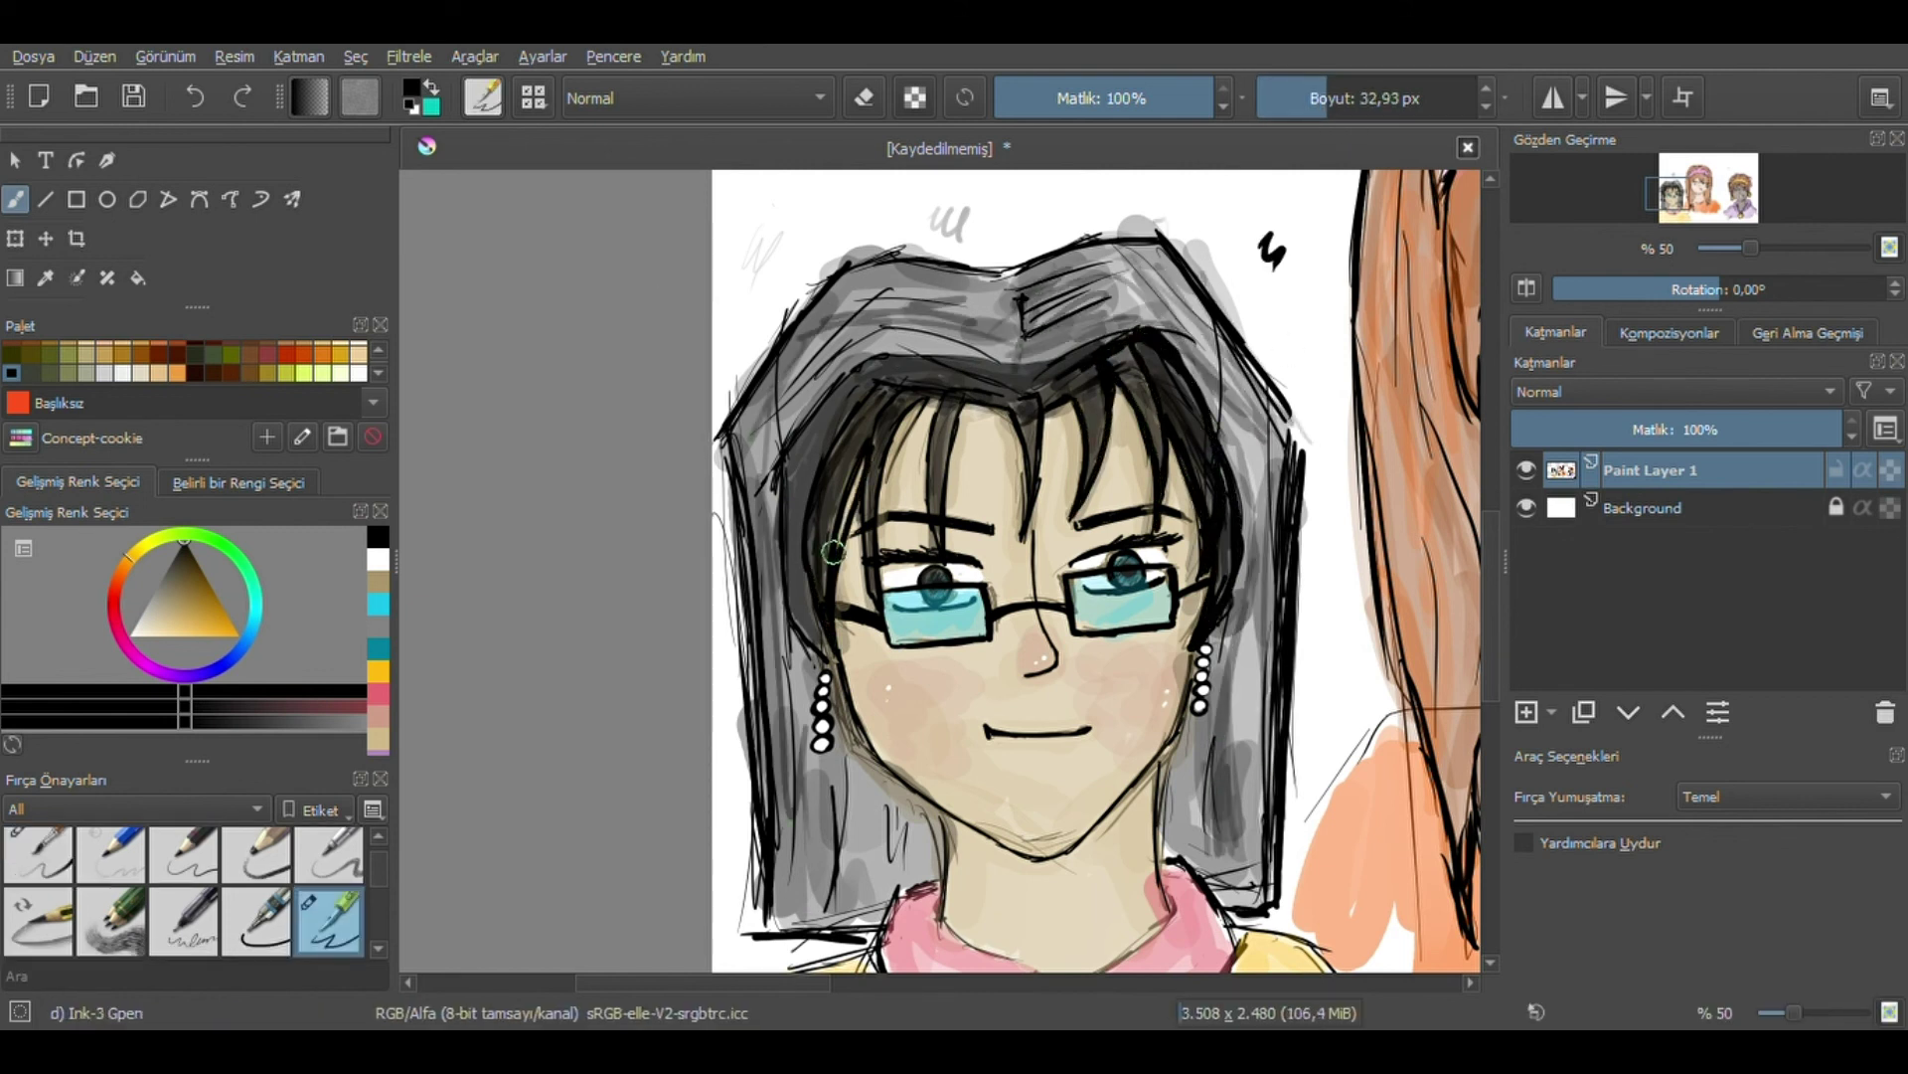
pyautogui.moveTo(1011, 387)
pyautogui.mouseDown()
pyautogui.moveTo(835, 457)
pyautogui.moveTo(785, 676)
pyautogui.mouseUp()
pyautogui.moveTo(855, 274); pyautogui.dragTo(1128, 244)
pyautogui.moveTo(1243, 347); pyautogui.dragTo(1292, 517)
pyautogui.moveTo(735, 428); pyautogui.dragTo(766, 924)
# Erase the test scribble at top right and stray strokes at the left and top.
pyautogui.press('e')
pyautogui.moveTo(1272, 249); pyautogui.dragTo(1200, 267)
pyautogui.moveTo(739, 373); pyautogui.dragTo(801, 196)
pyautogui.moveTo(1050, 233); pyautogui.dragTo(1169, 224)
pyautogui.scroll(-3, 1093, 571)
# Ink the top of the hair, the shirt collar, left shoulder and yellow shirt edge.
pyautogui.press('-')
pyautogui.press('e')
pyautogui.moveTo(1002, 366); pyautogui.dragTo(1053, 354)
pyautogui.moveTo(1060, 682)
pyautogui.mouseDown()
pyautogui.moveTo(1014, 732)
pyautogui.moveTo(976, 720)
pyautogui.moveTo(982, 785)
pyautogui.mouseUp()
pyautogui.moveTo(1125, 704); pyautogui.dragTo(1215, 856)
pyautogui.moveTo(894, 717); pyautogui.dragTo(825, 735)
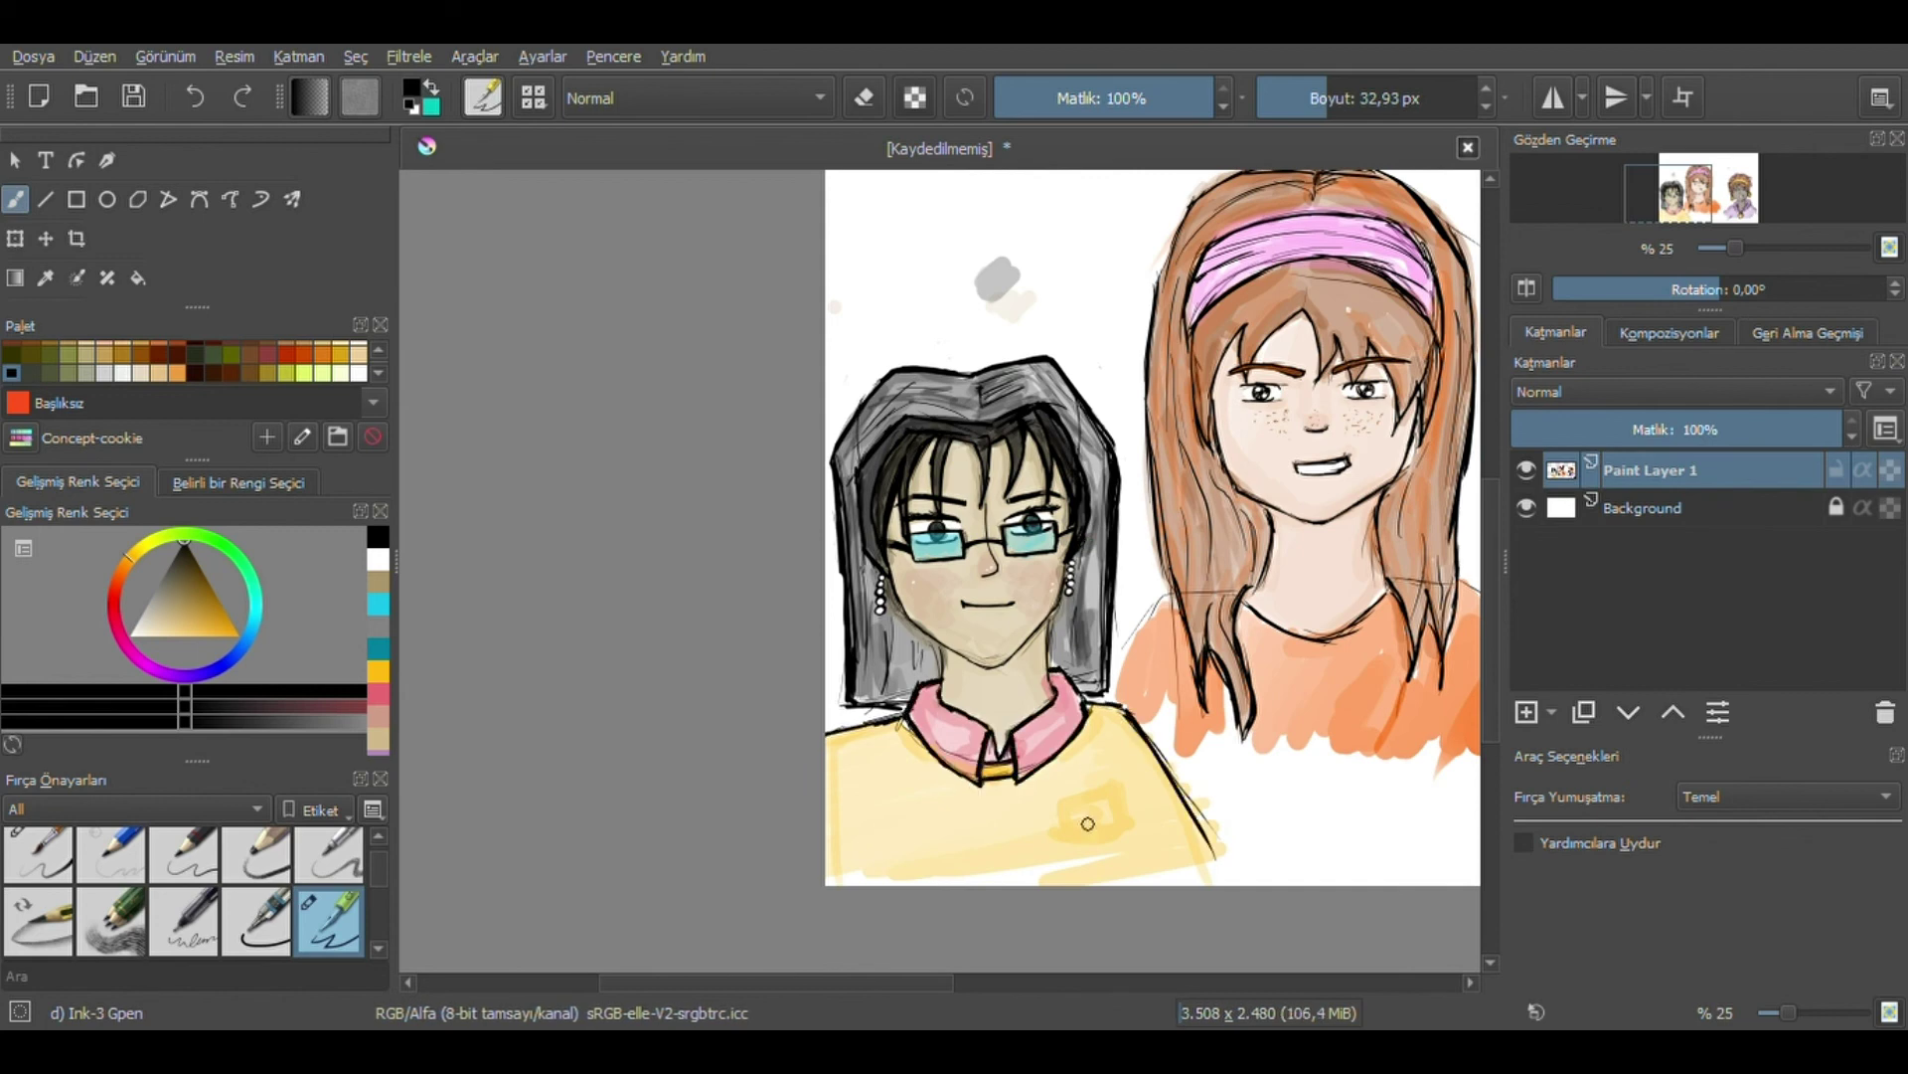
# Bring the whole three-portrait canvas into view and sign it at the bottom centre.
pyautogui.hscroll(5, 909, 982)
pyautogui.moveTo(1790, 1012); pyautogui.dragTo(1784, 1012)
pyautogui.rightClick(666, 577)
pyautogui.moveTo(694, 875); pyautogui.dragTo(735, 875)
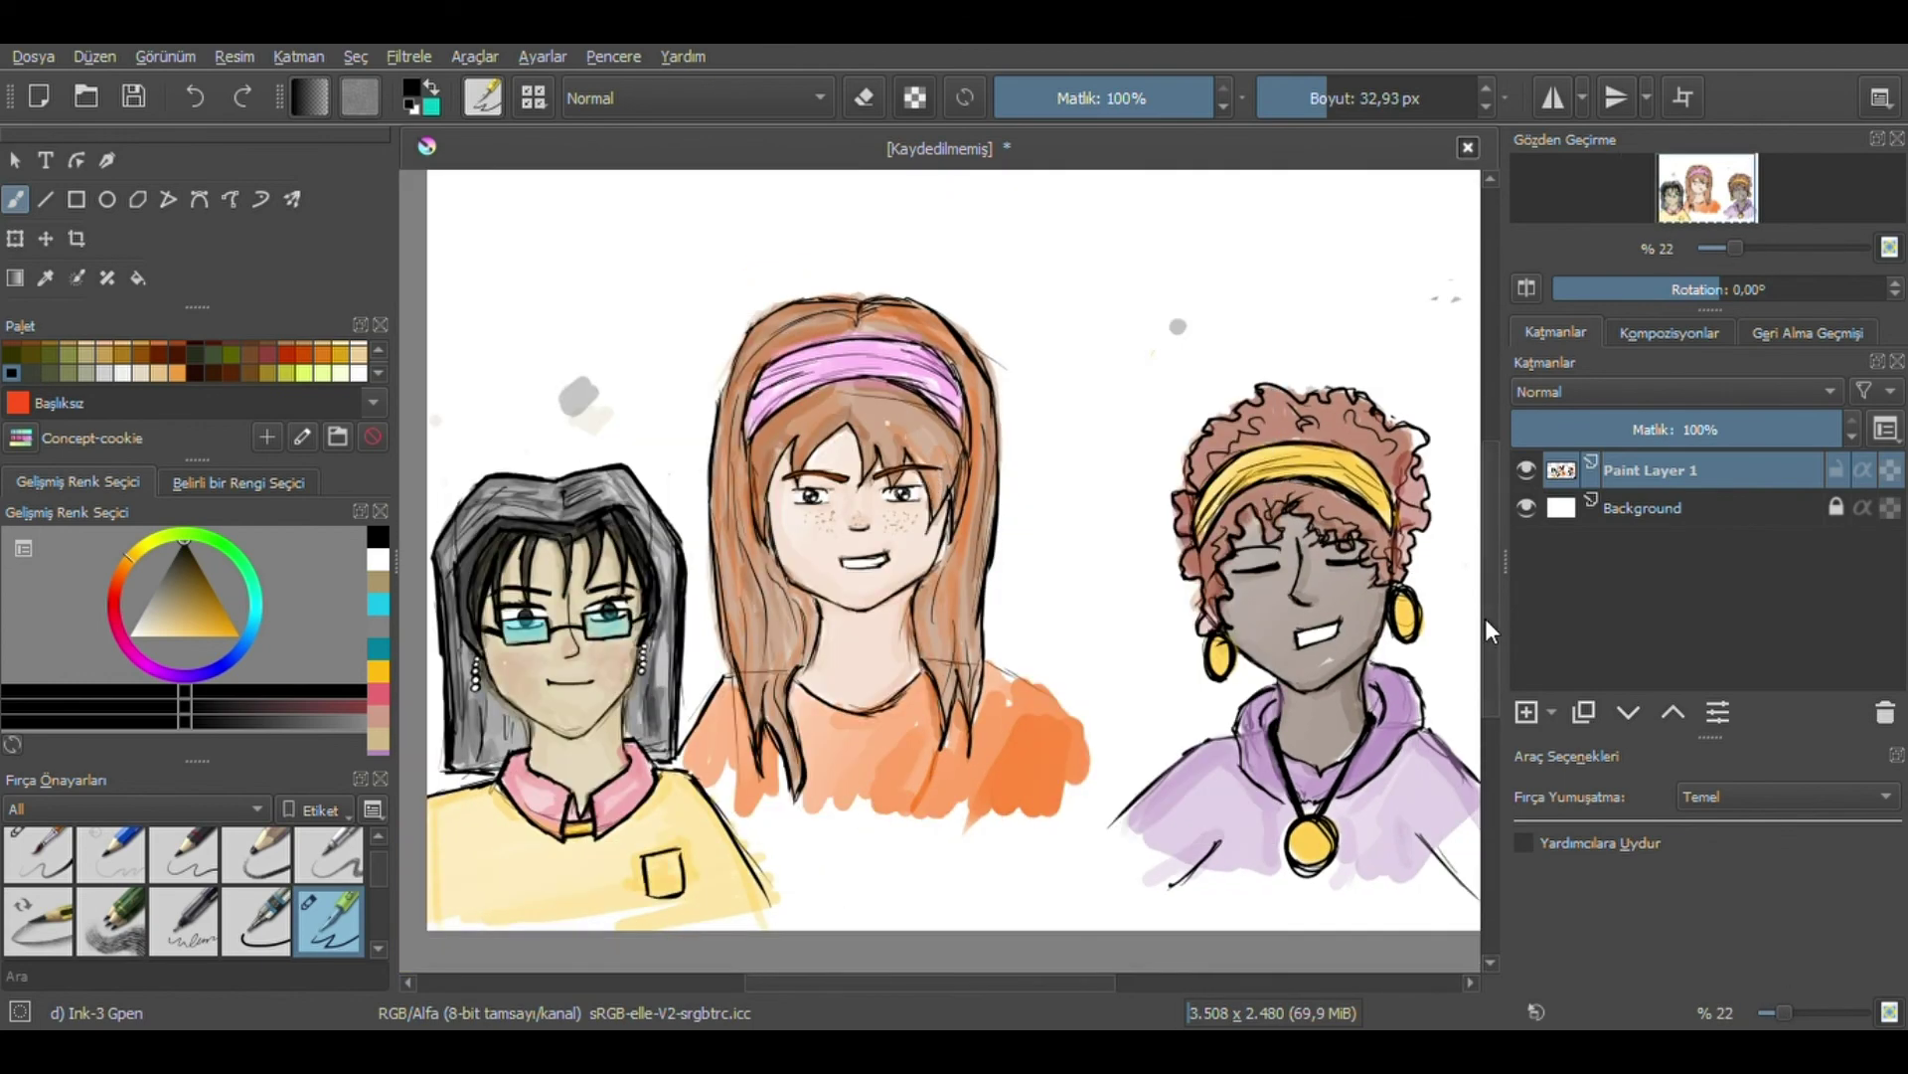
pyautogui.moveTo(959, 940); pyautogui.dragTo(1024, 935)
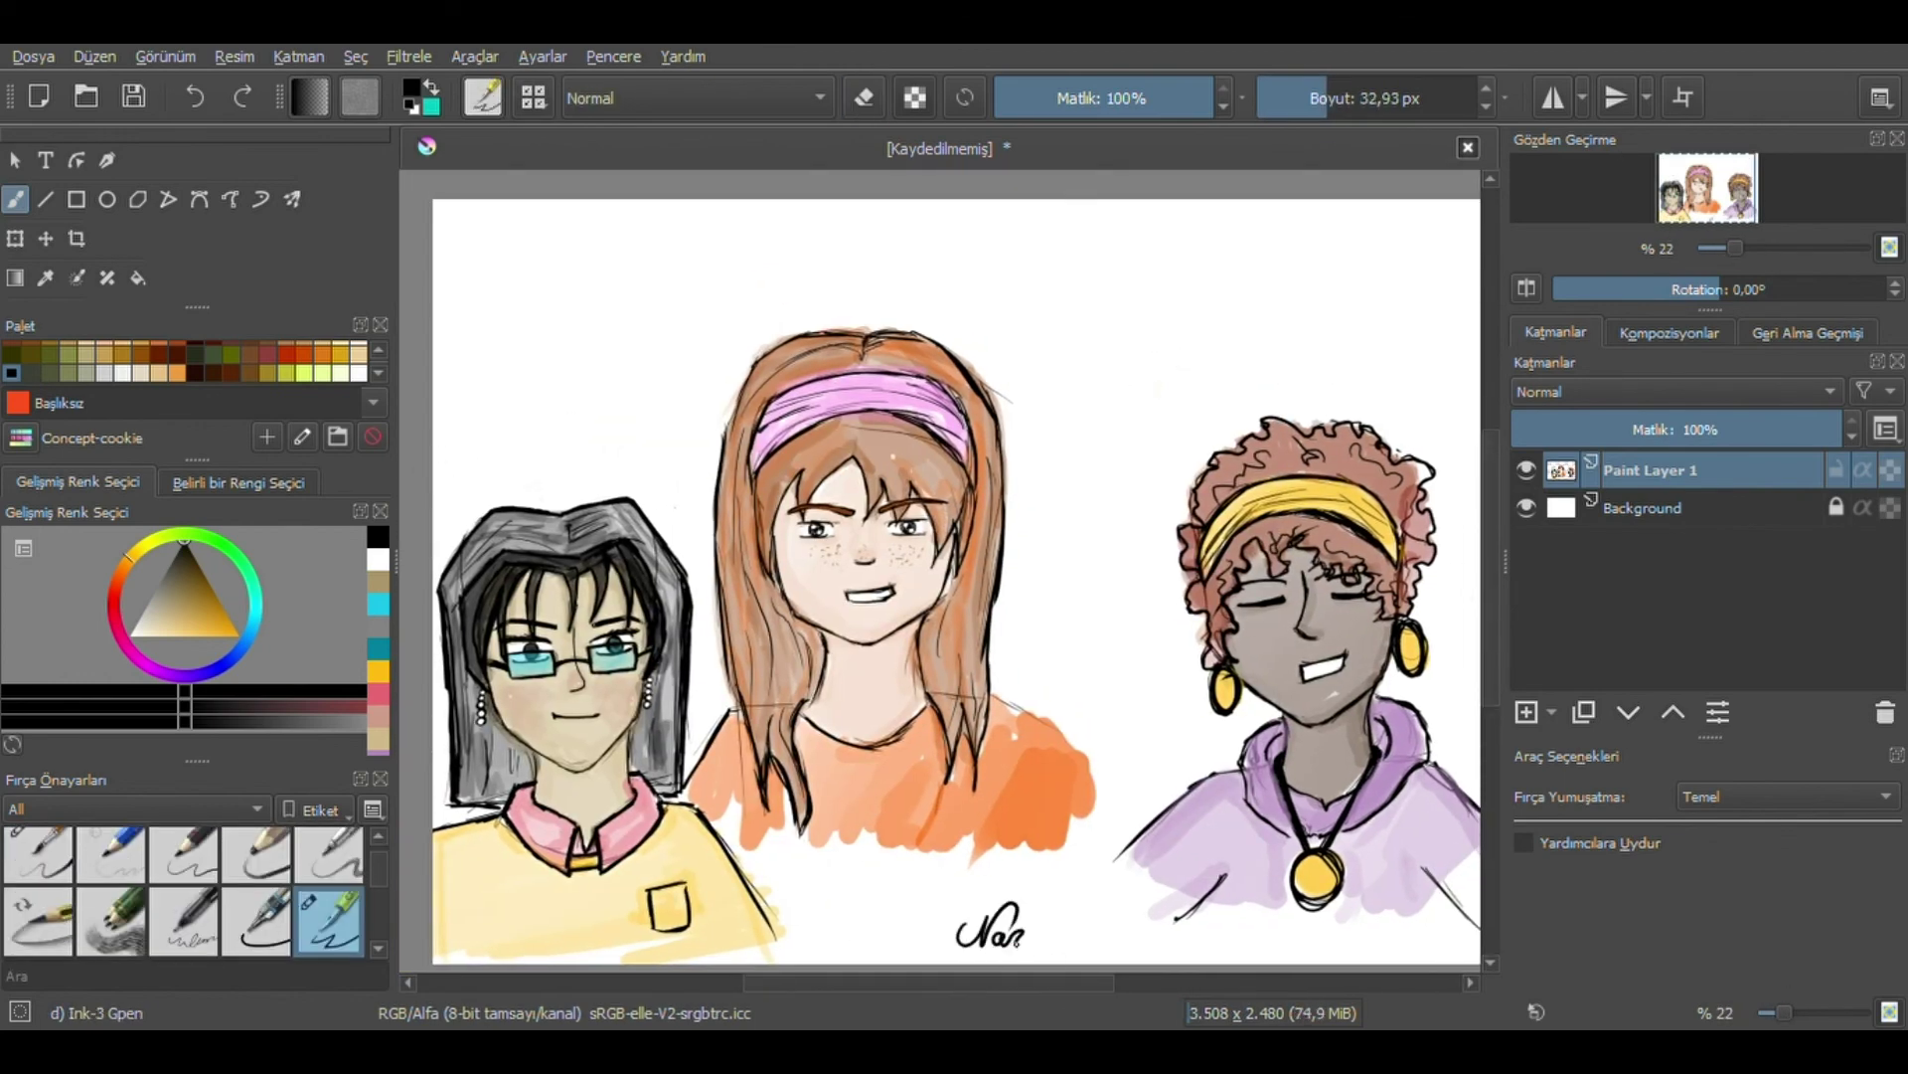